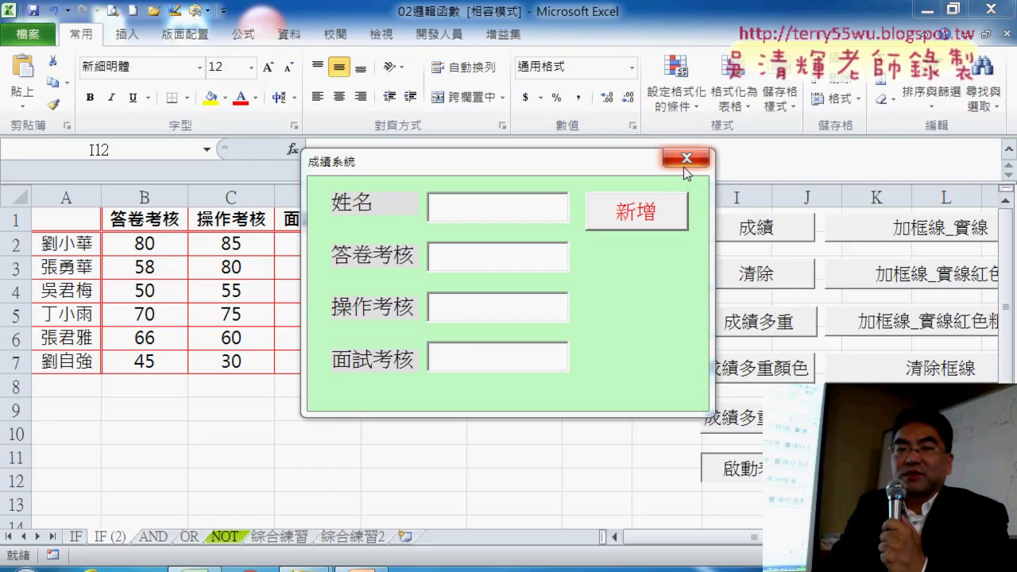
Step: Close the 成績系統 form and try each border macro, ending with thin red borders on A1:G7
left_click(687, 159)
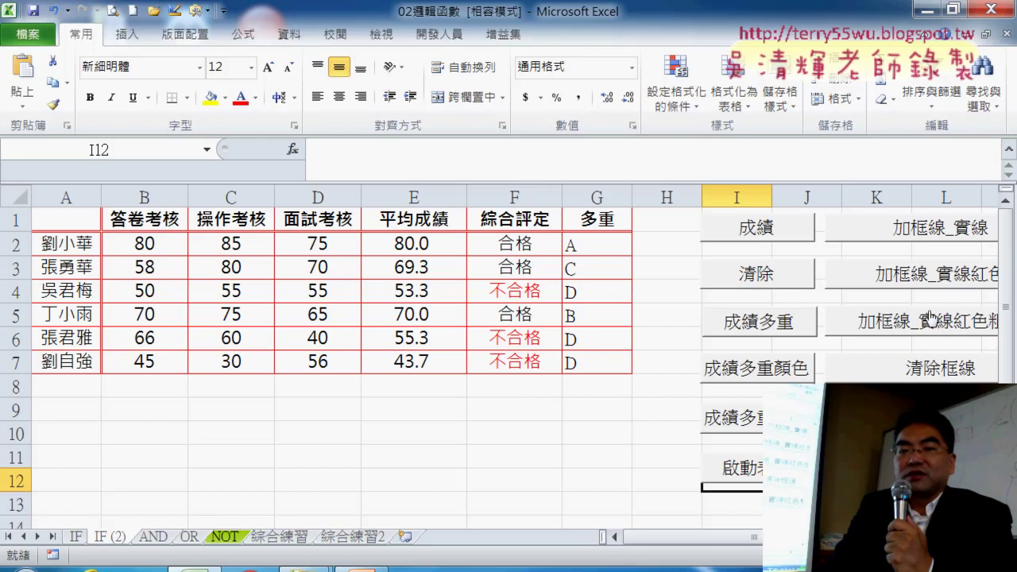
left_click(924, 375)
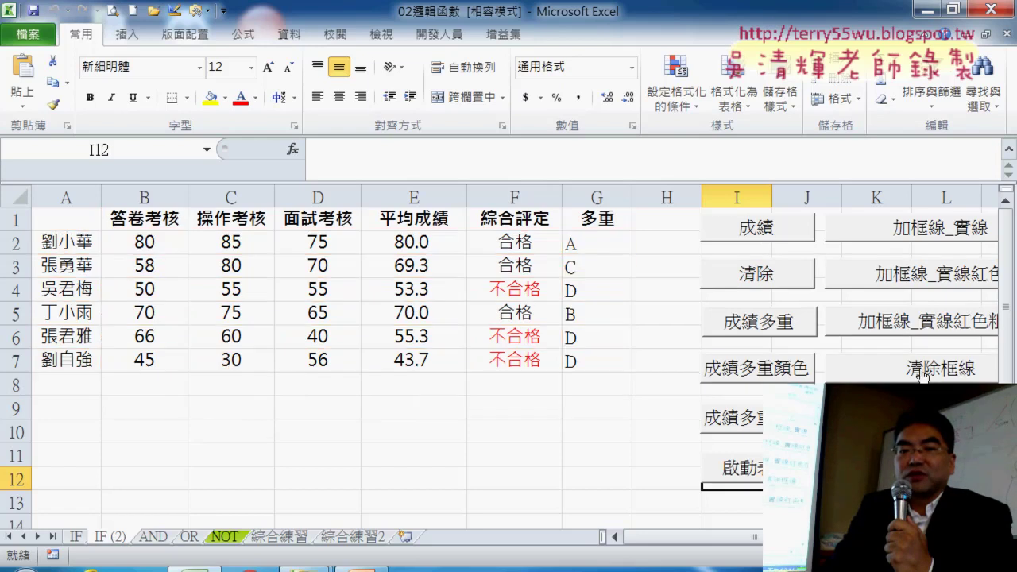
left_click(932, 229)
left_click(926, 288)
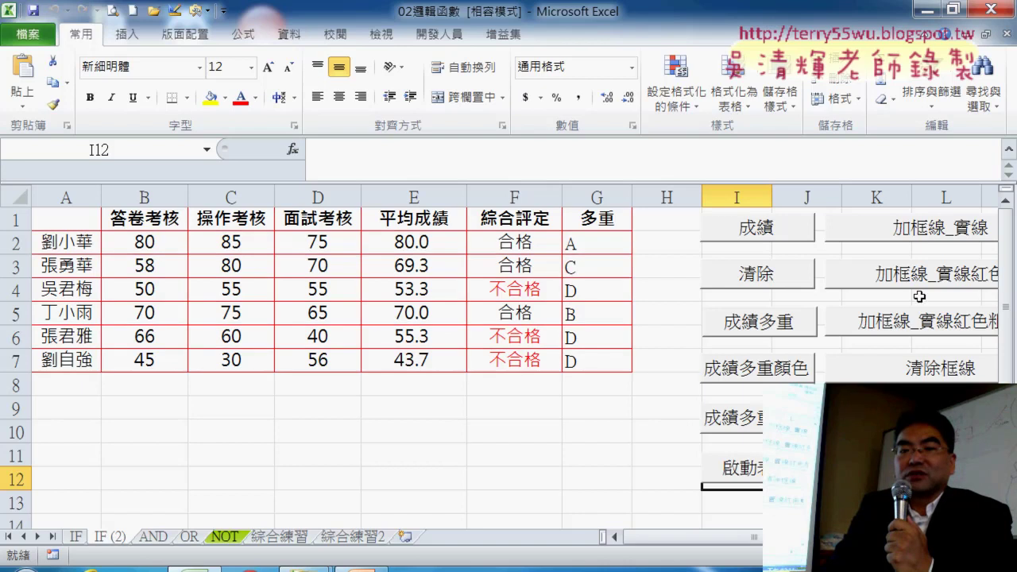
left_click(919, 338)
left_click(912, 374)
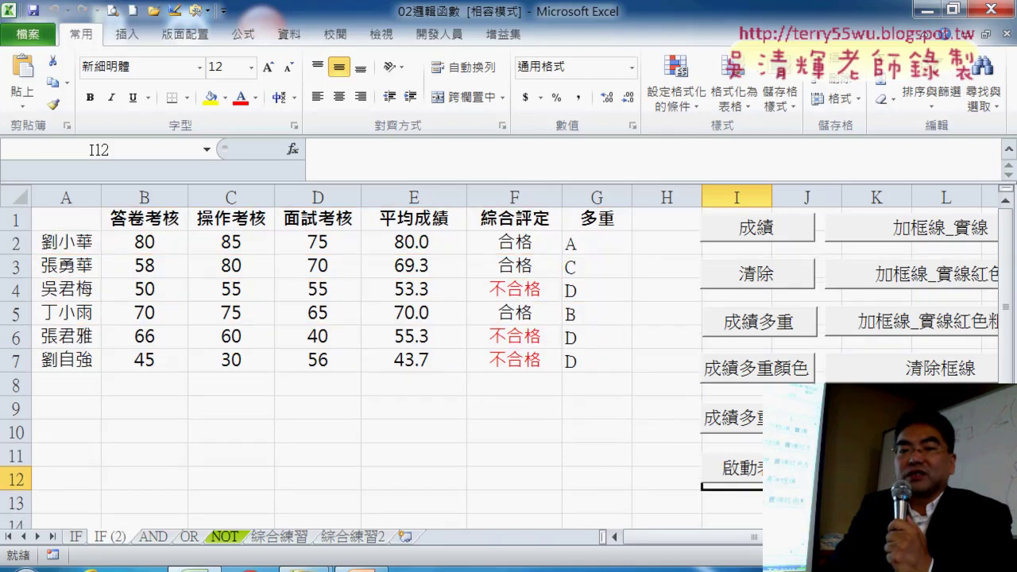
left_click(914, 274)
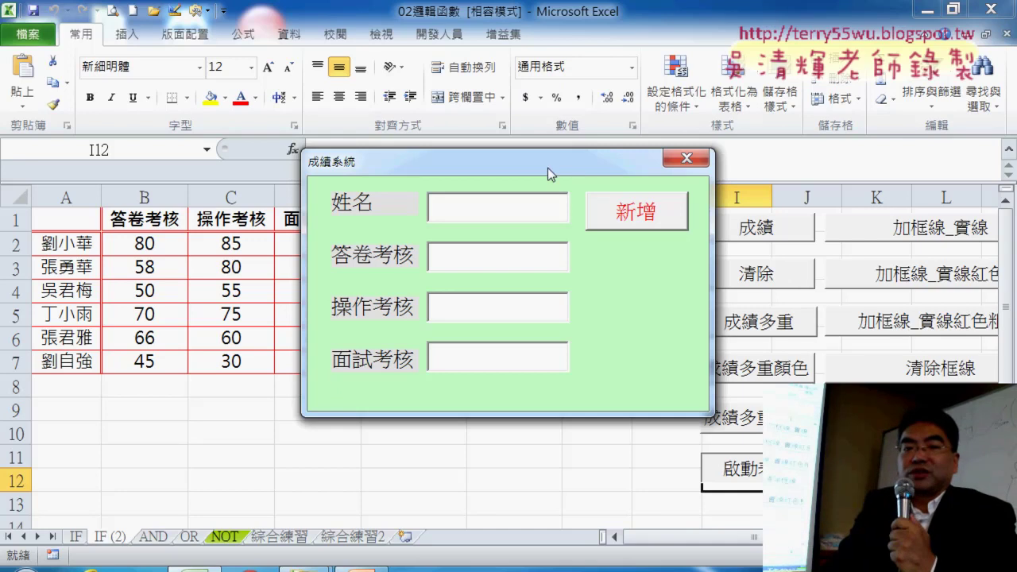
Step: Ink-mark the form's name and score labels and empty row 8, then clear the ink and close the form
left_click_drag(548, 168, 687, 69)
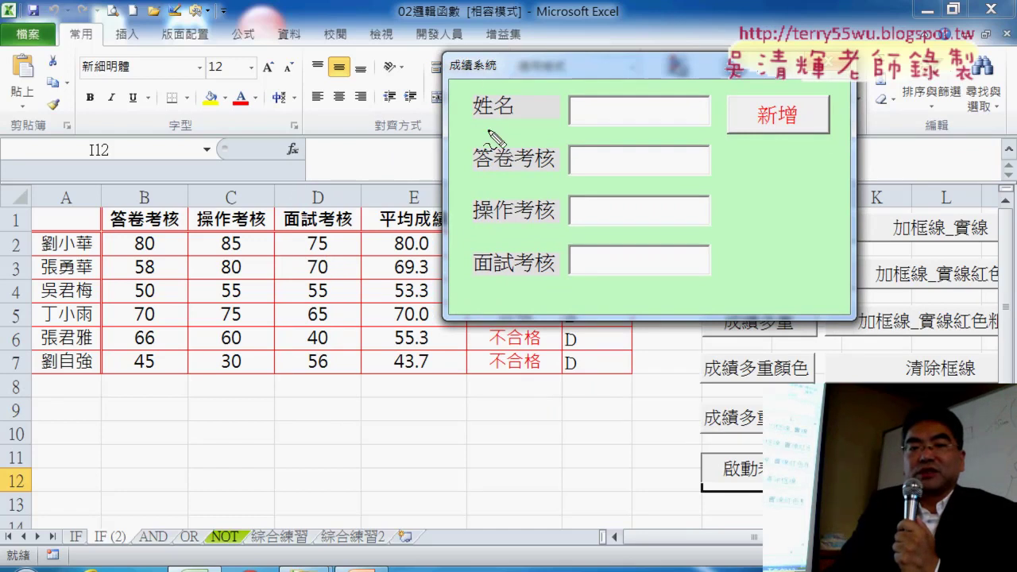
left_click_drag(488, 127, 521, 116)
mouse_move(518, 298)
left_mouse_down()
mouse_move(472, 290)
mouse_move(547, 319)
left_mouse_up()
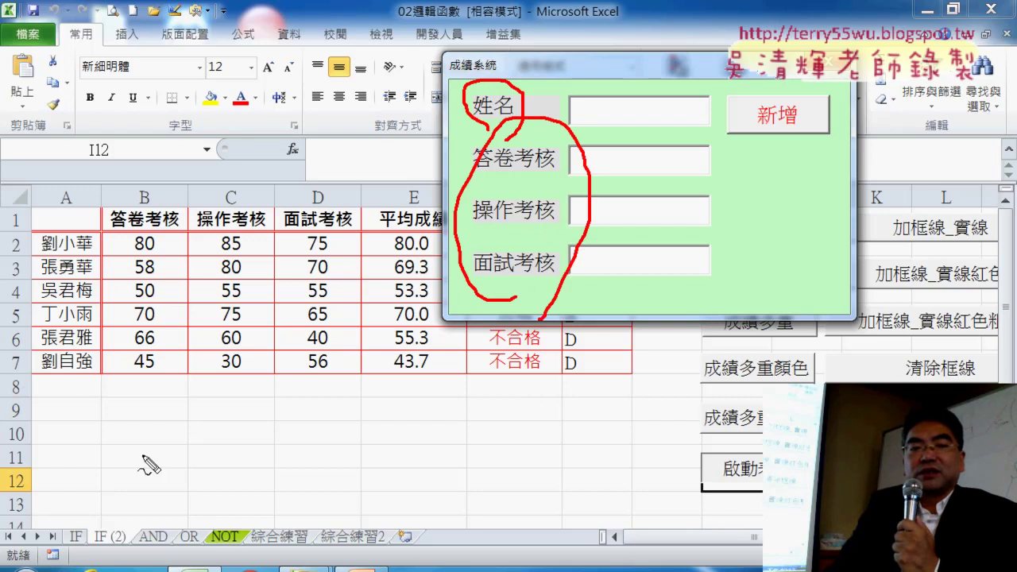
left_click_drag(59, 362, 81, 398)
mouse_move(250, 405)
left_mouse_down()
mouse_move(131, 415)
mouse_move(286, 419)
left_mouse_up()
mouse_move(769, 139)
left_mouse_down()
mouse_move(723, 113)
mouse_move(781, 154)
left_mouse_up()
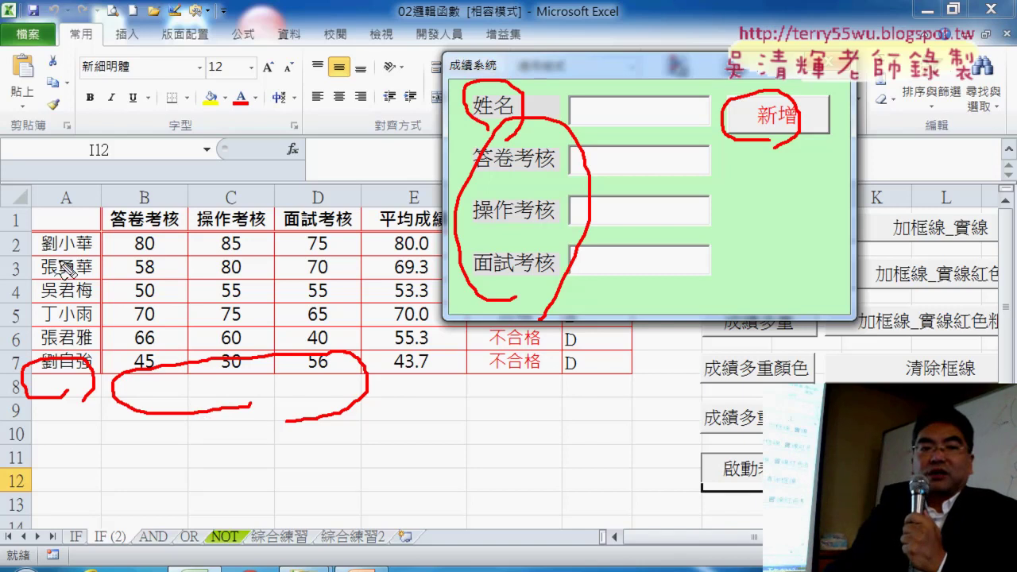
mouse_move(87, 237)
left_mouse_down()
mouse_move(92, 260)
mouse_move(62, 362)
mouse_move(16, 379)
left_mouse_up()
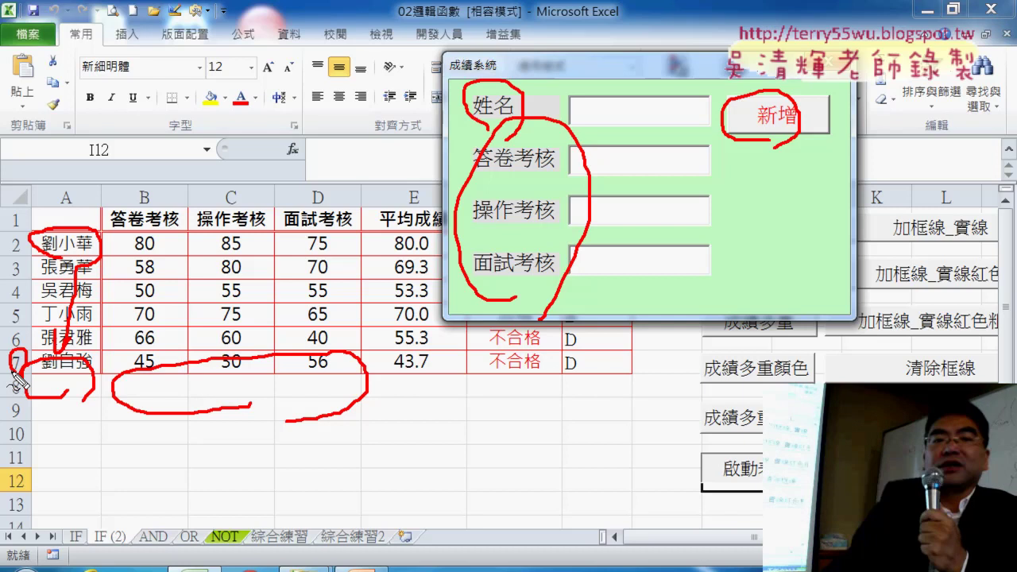
key("Escape")
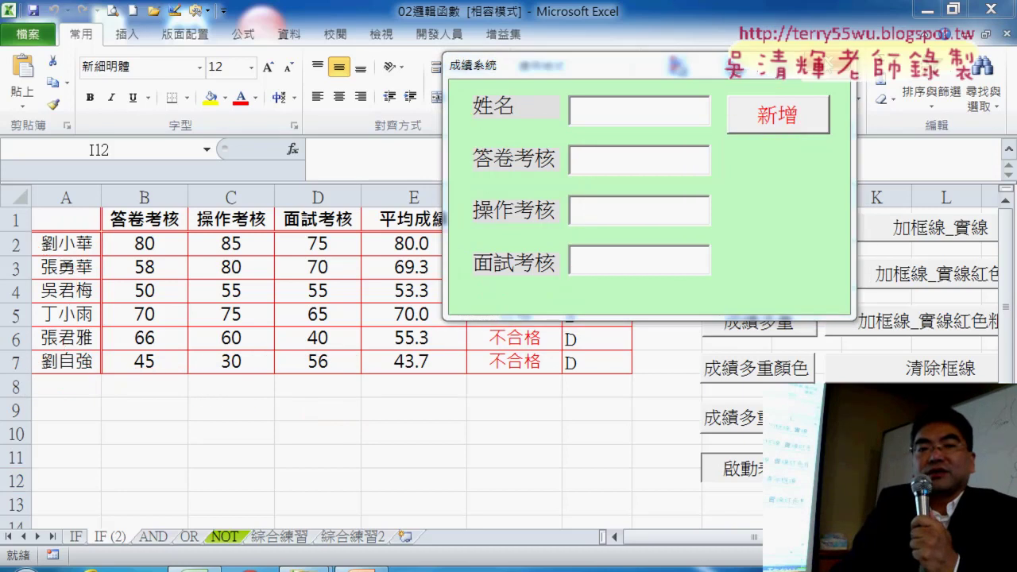
left_click(839, 65)
Step: Open the Visual Basic editor from Developer and show the home form's design with 新增 selected
left_click(451, 37)
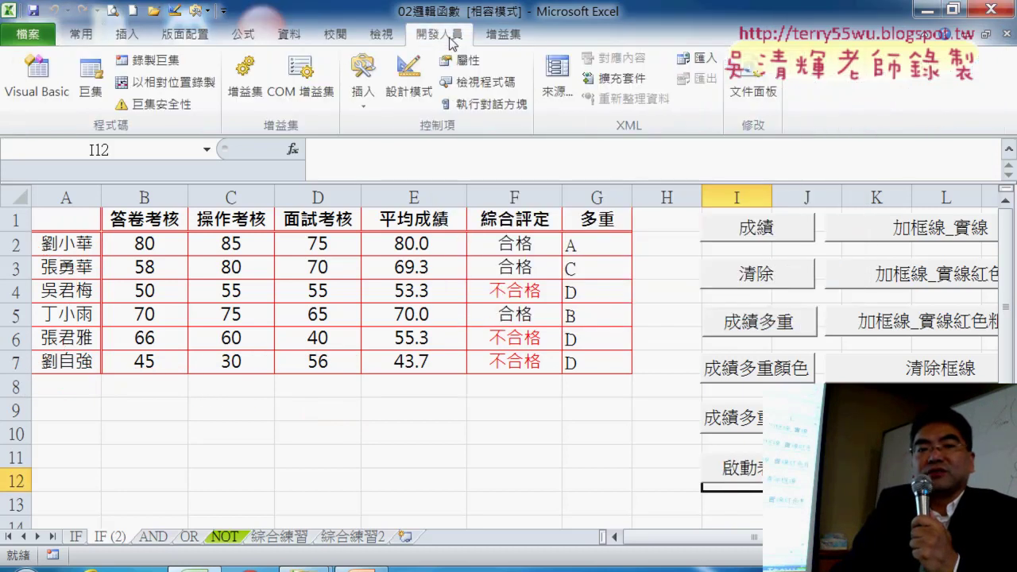
left_click(47, 98)
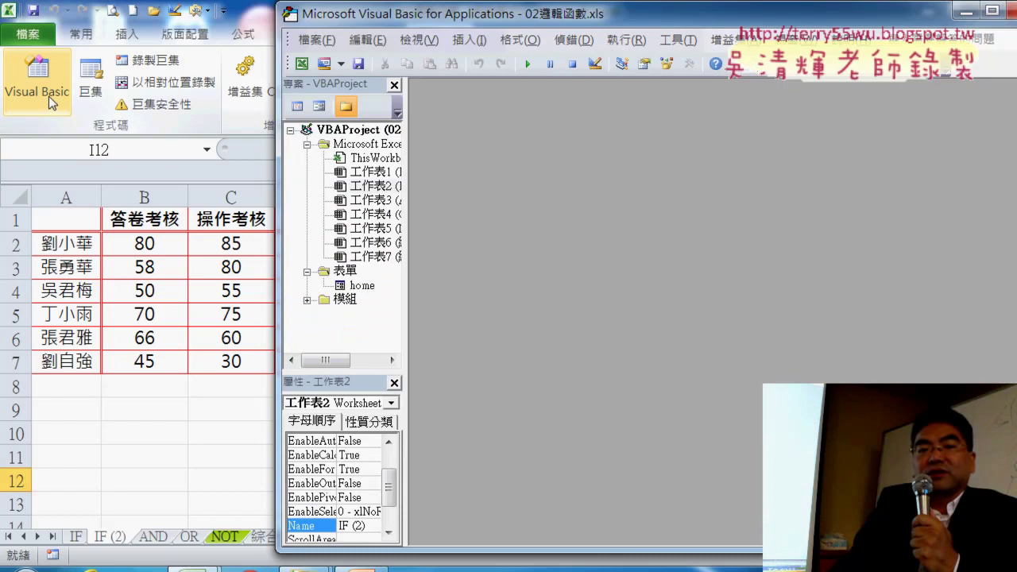
left_click_drag(405, 214, 451, 215)
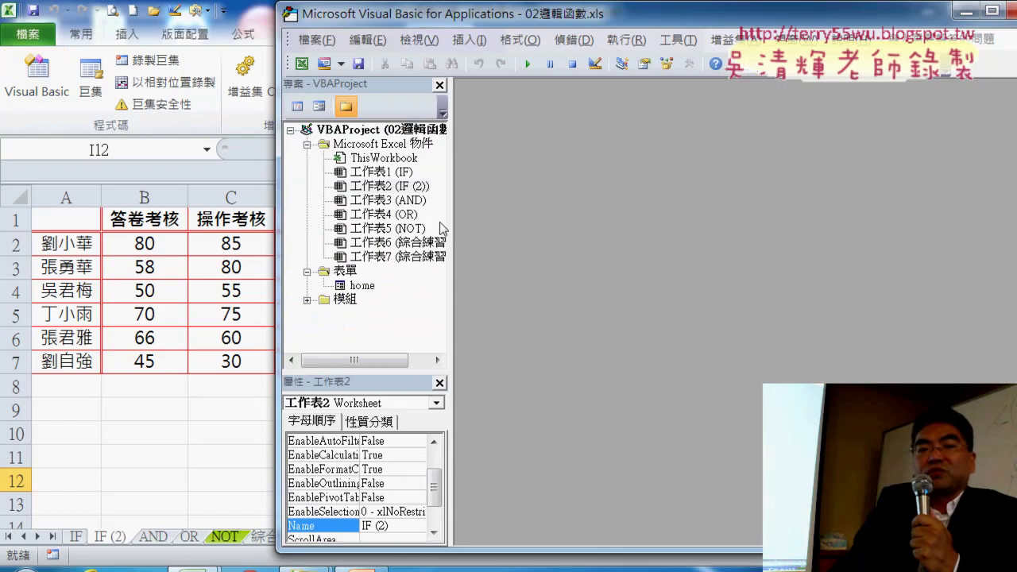
left_click(359, 288)
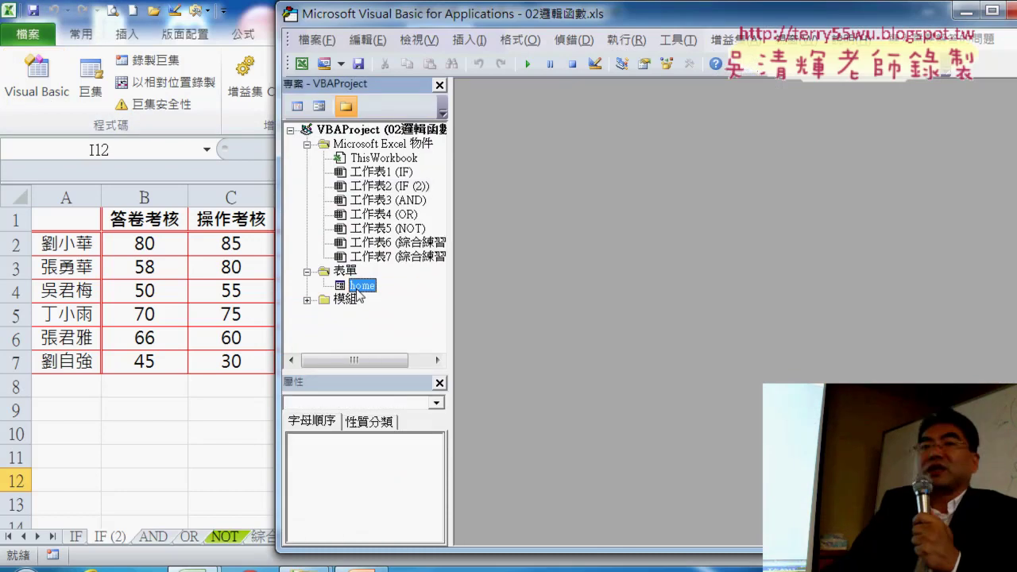
double_click(358, 288)
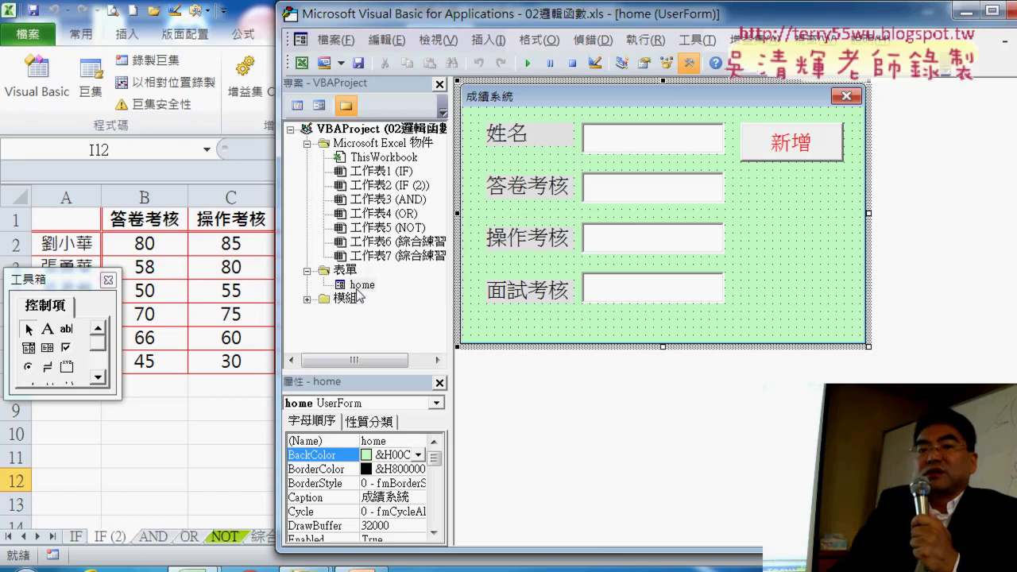
left_click(795, 151)
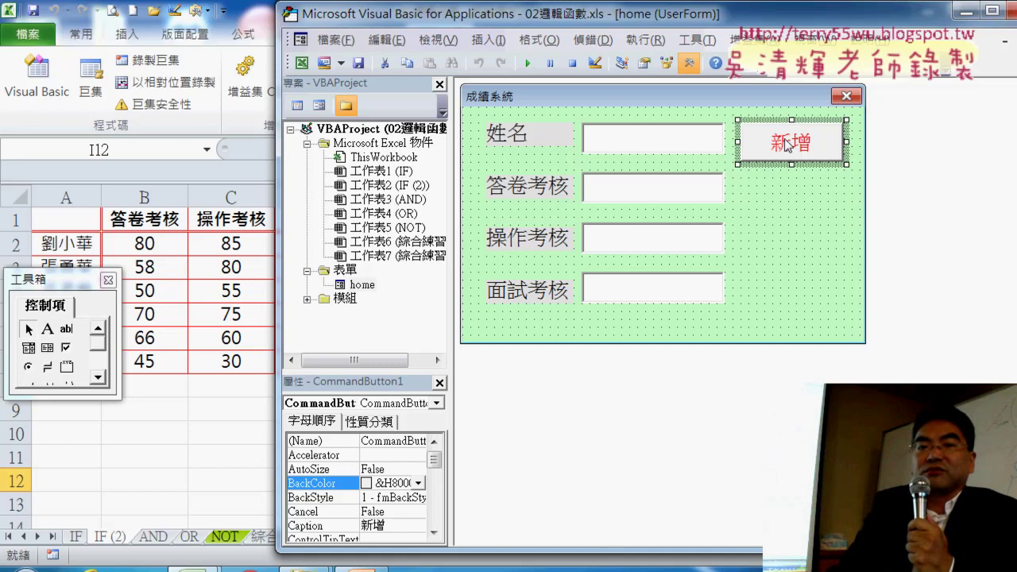
Step: Create an empty, indented CommandButton1_Click procedure for 新增 and return to the home form design
double_click(786, 143)
left_click_drag(637, 13, 470, 22)
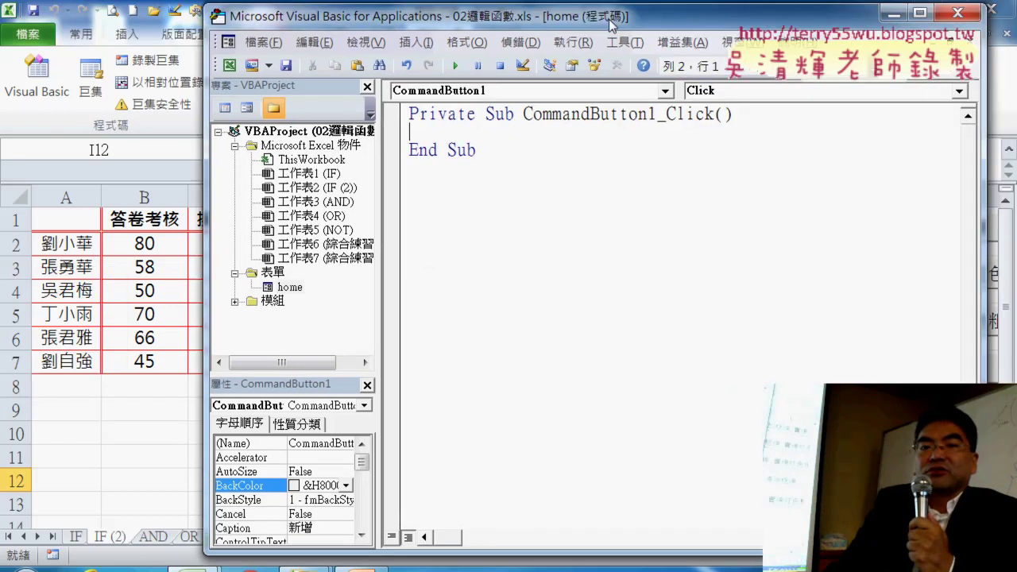
left_click_drag(430, 120, 621, 120)
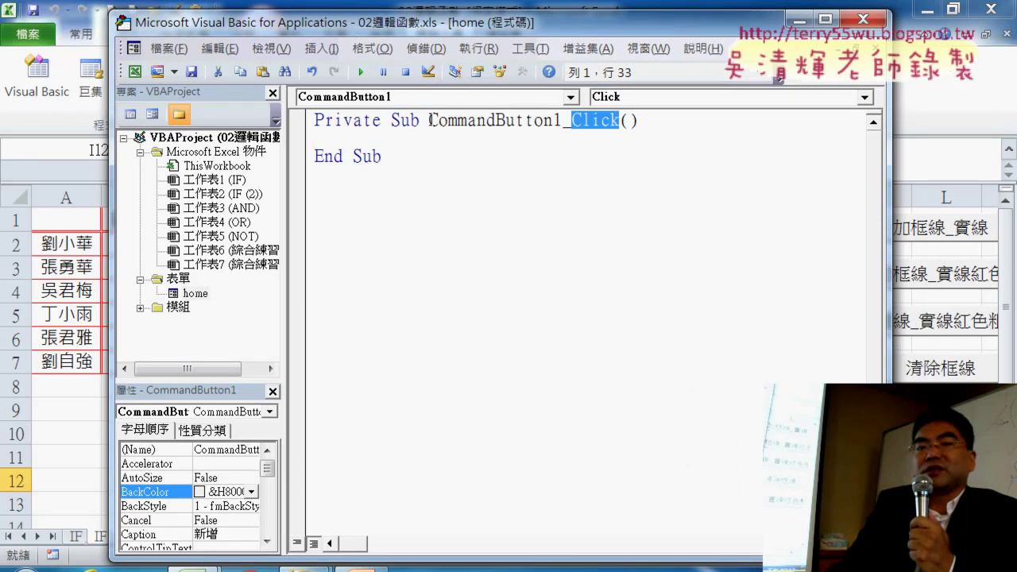
left_click_drag(430, 120, 560, 126)
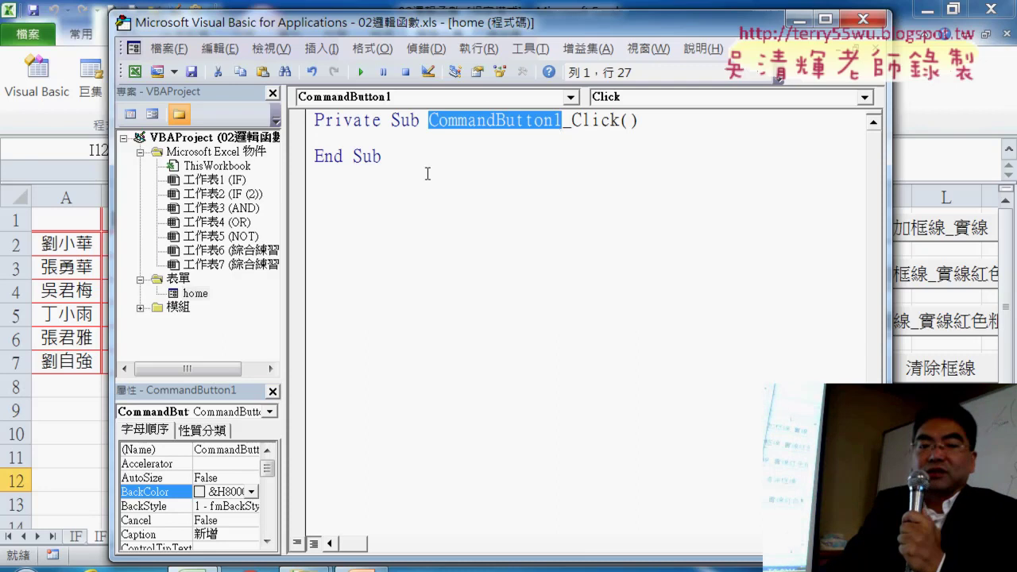
left_click(400, 140)
key("Tab")
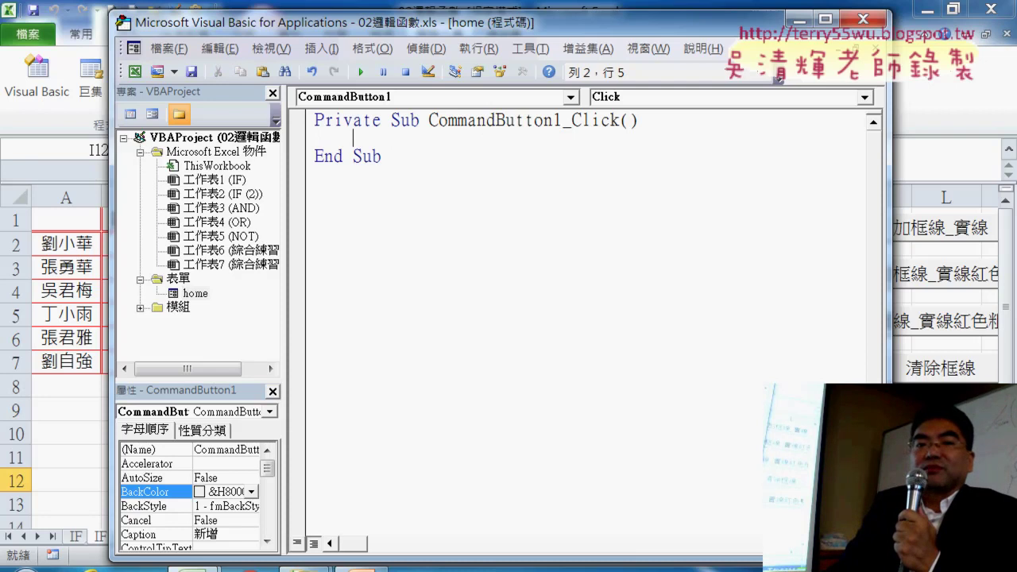
left_click_drag(398, 31, 480, 35)
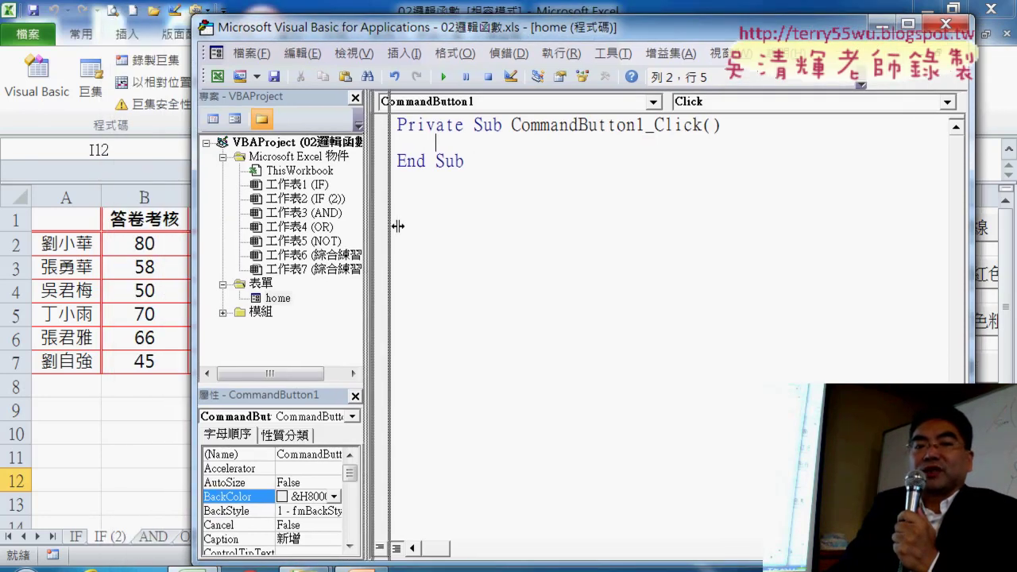
left_click_drag(370, 235, 402, 230)
double_click(277, 300)
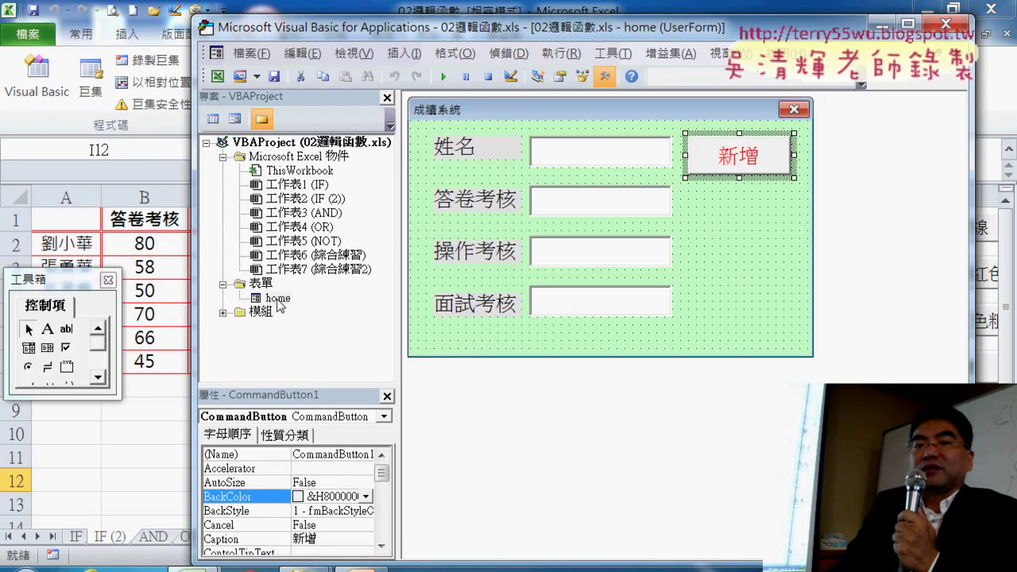
left_click(595, 158)
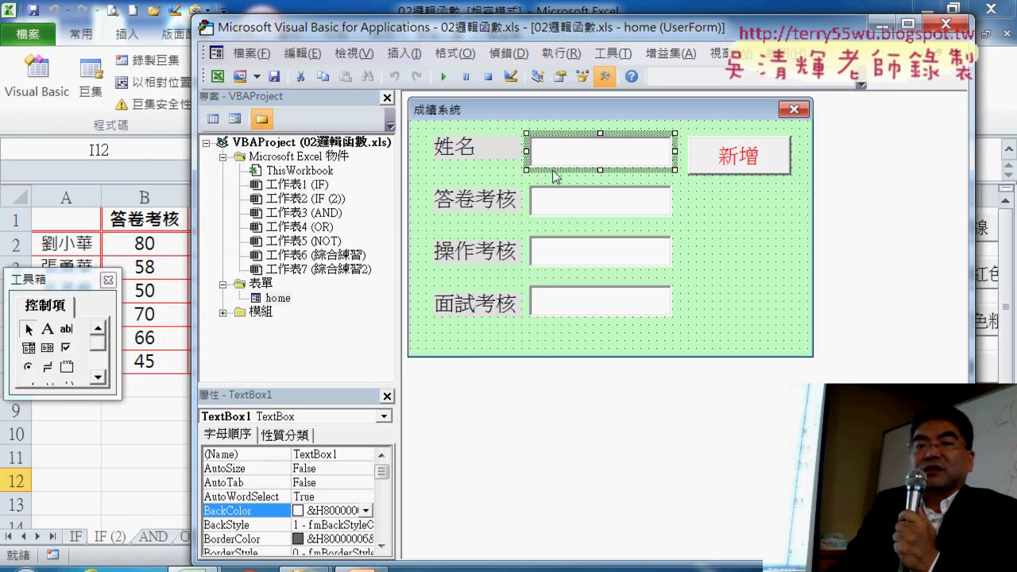
left_click_drag(331, 387, 329, 319)
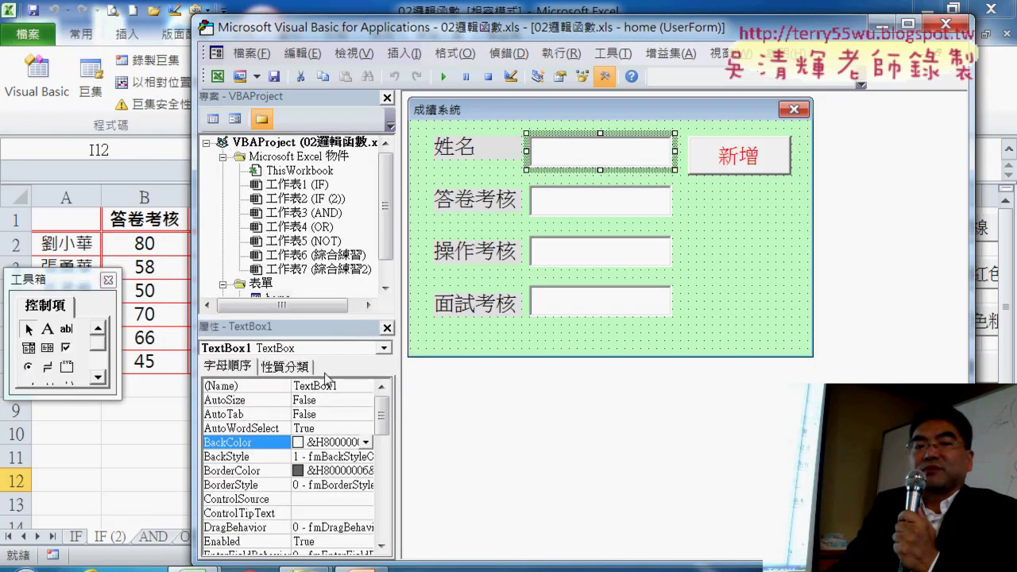
left_click(348, 389)
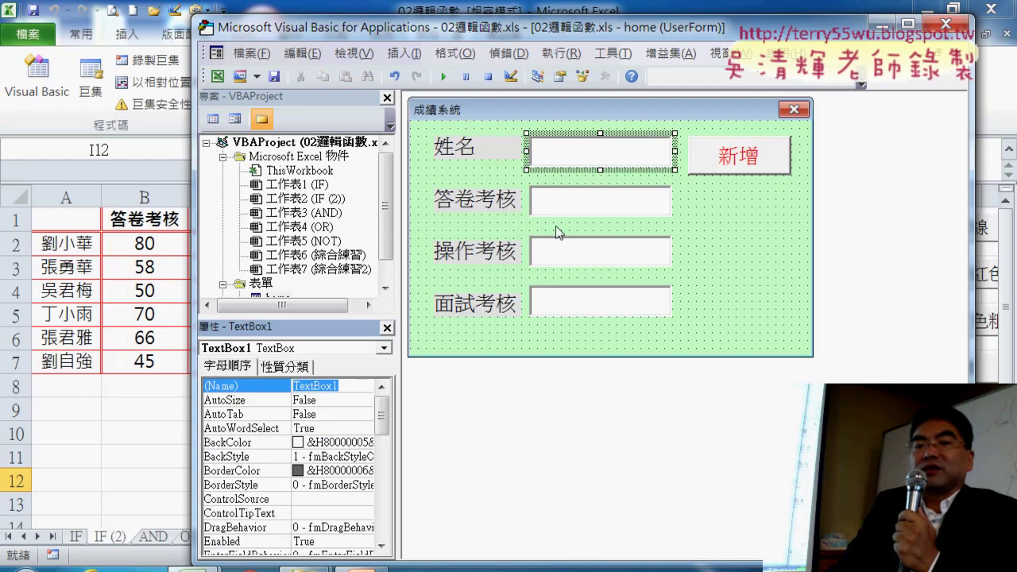
left_click(604, 204)
left_click(596, 265)
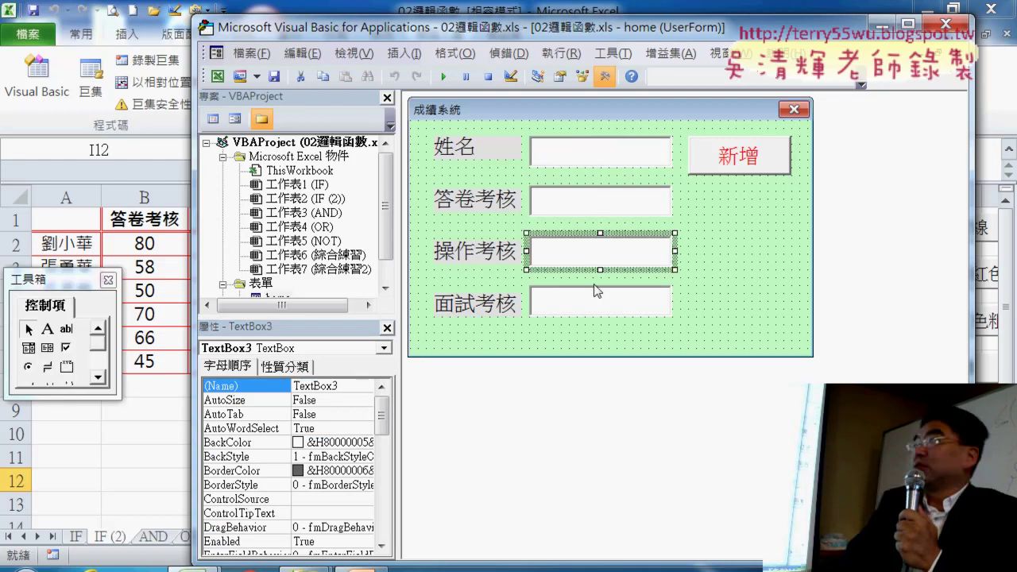
left_click(595, 309)
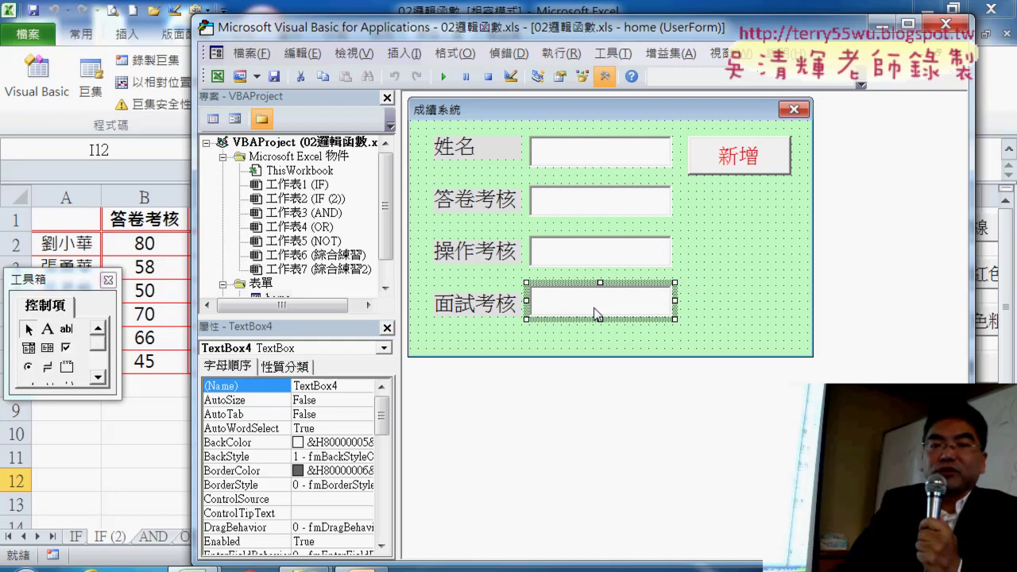
left_click(634, 156)
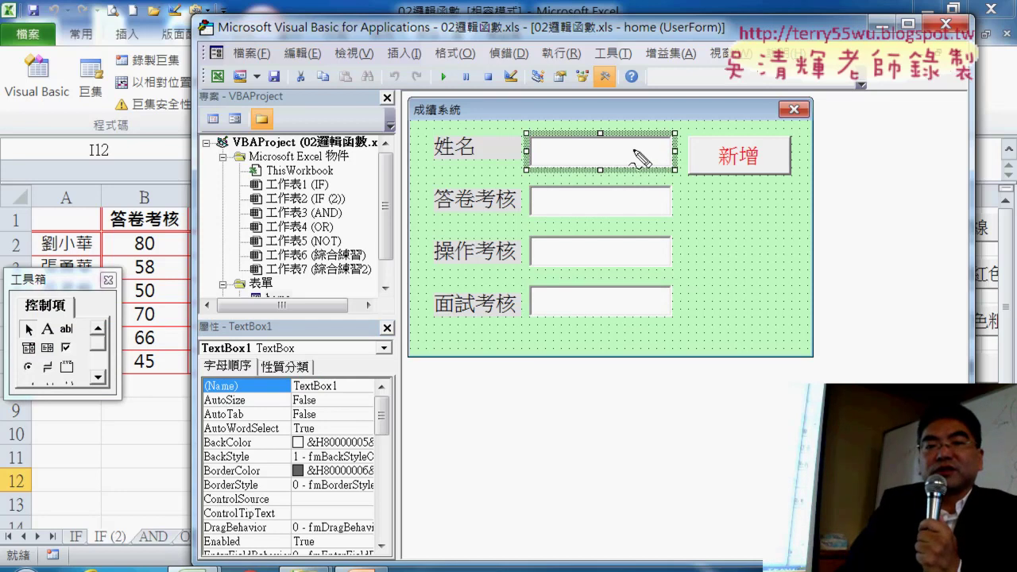
left_click_drag(643, 123, 631, 165)
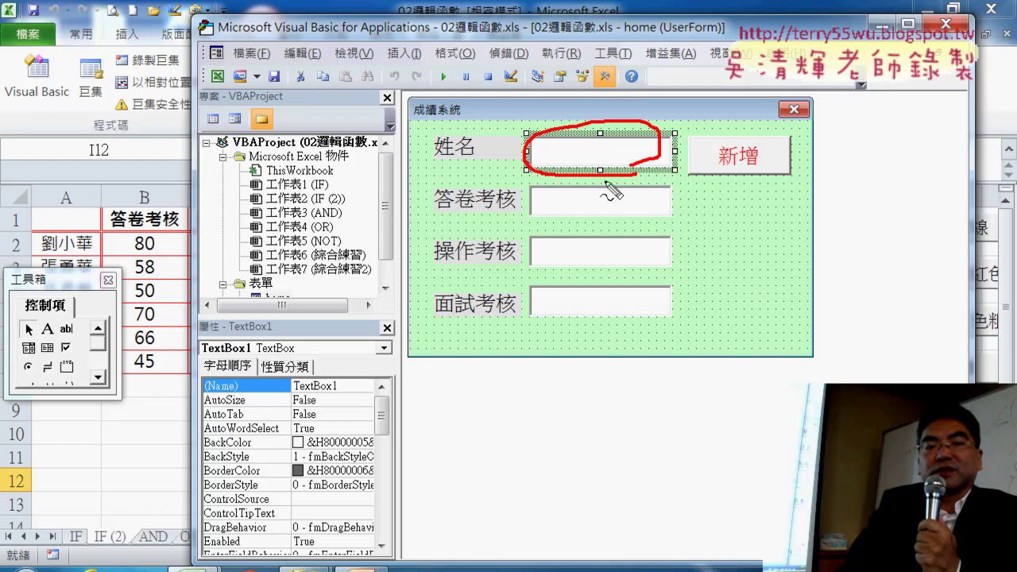
left_click_drag(338, 401, 264, 408)
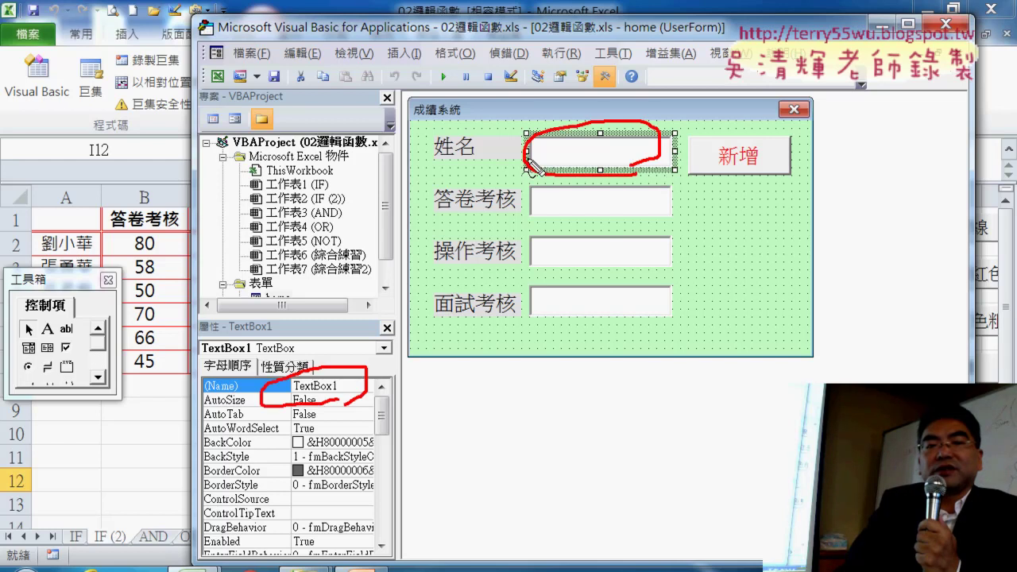
left_click_drag(538, 151, 279, 394)
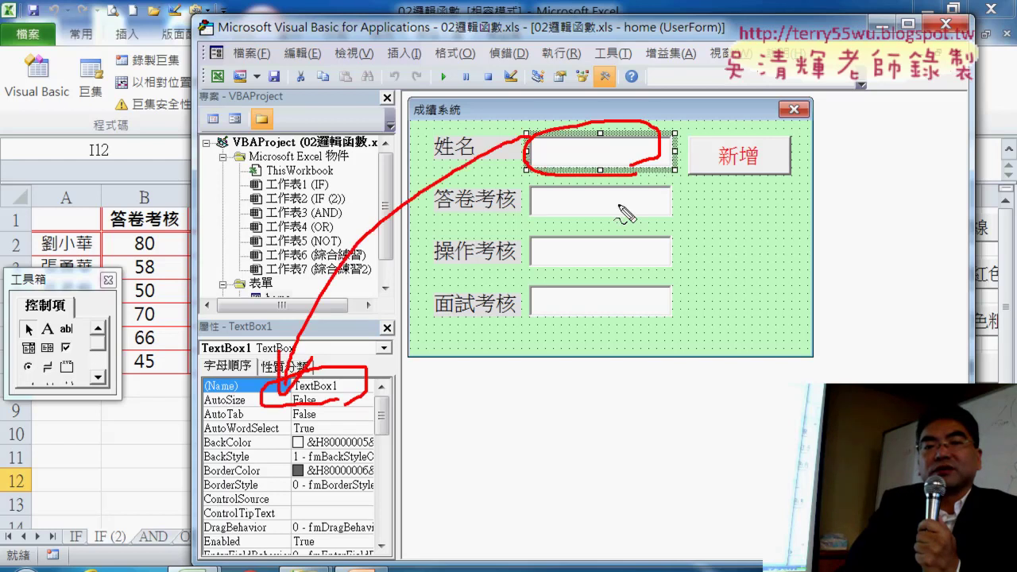
left_click_drag(625, 193, 651, 210)
mouse_move(640, 247)
left_mouse_down()
mouse_move(640, 280)
mouse_move(669, 314)
mouse_move(642, 350)
left_mouse_up()
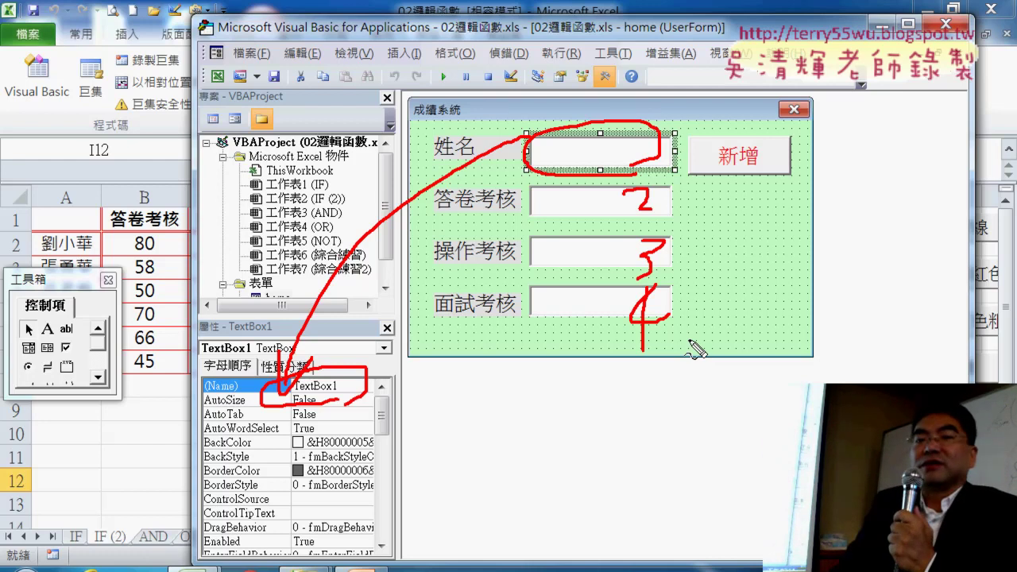
left_click_drag(628, 145, 625, 171)
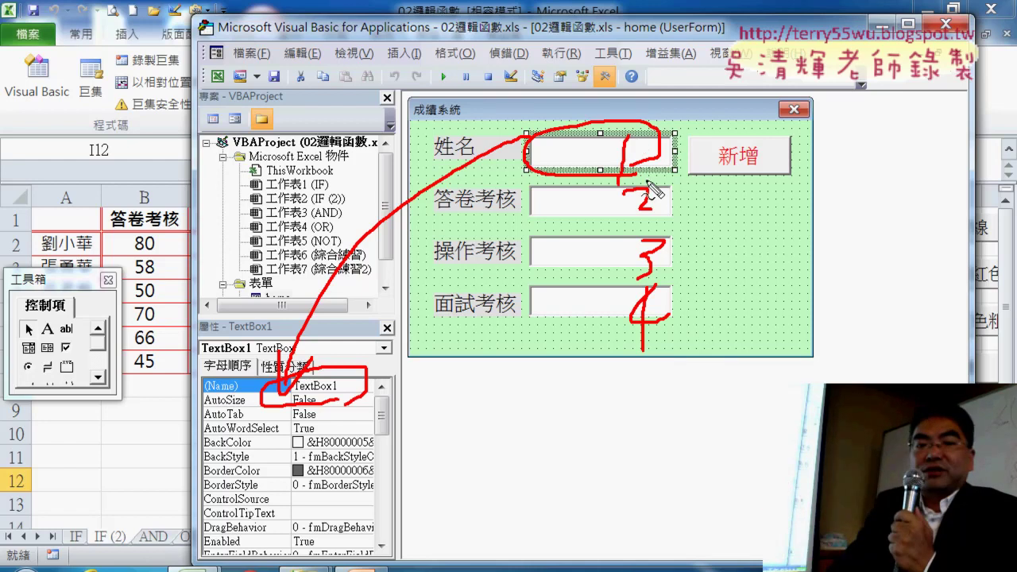
left_click_drag(648, 186, 624, 189)
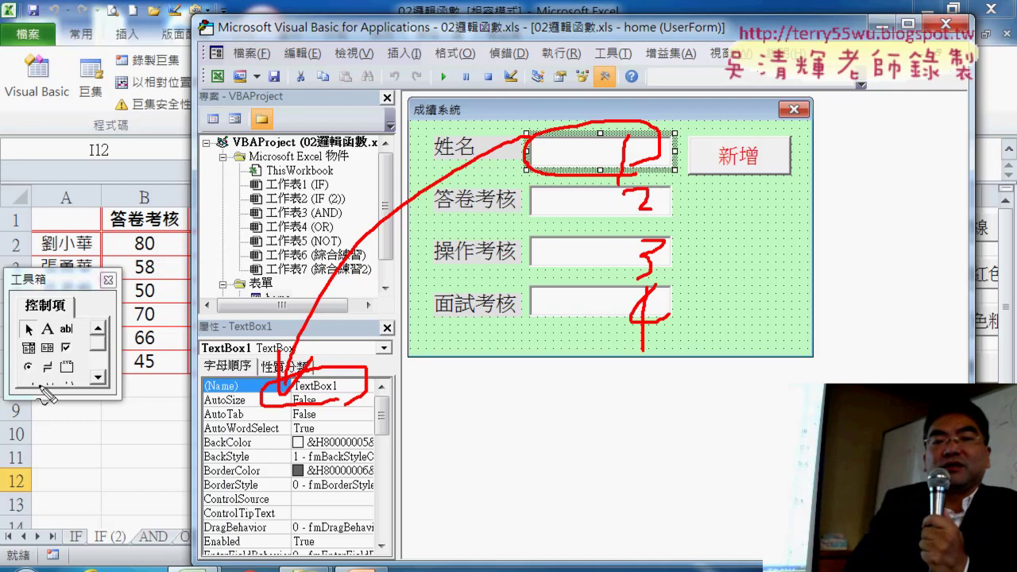
key("Escape")
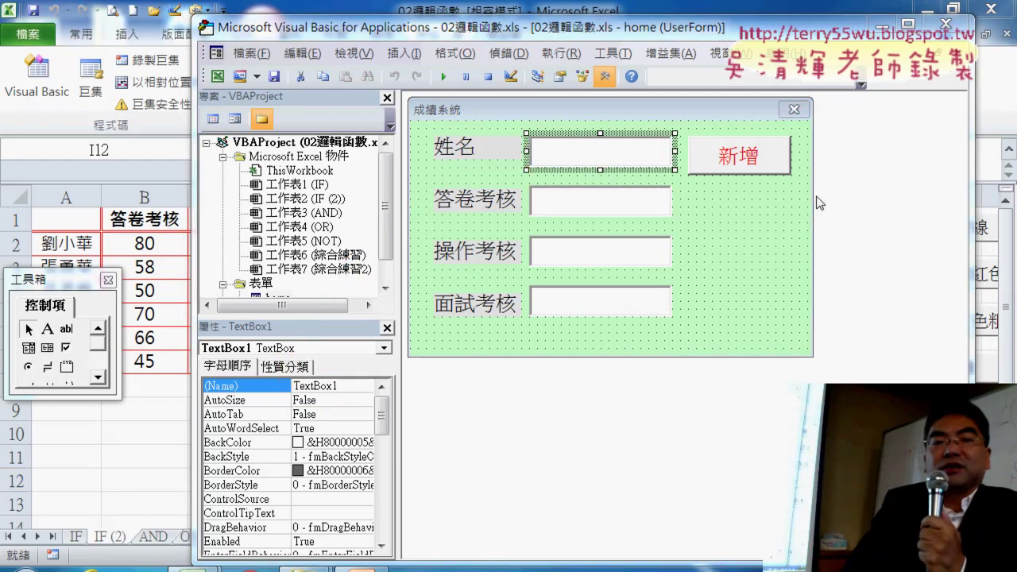
Step: Write r = Range("A2").End(xlDown).Row + 1 as the first line of CommandButton1_Click
double_click(739, 155)
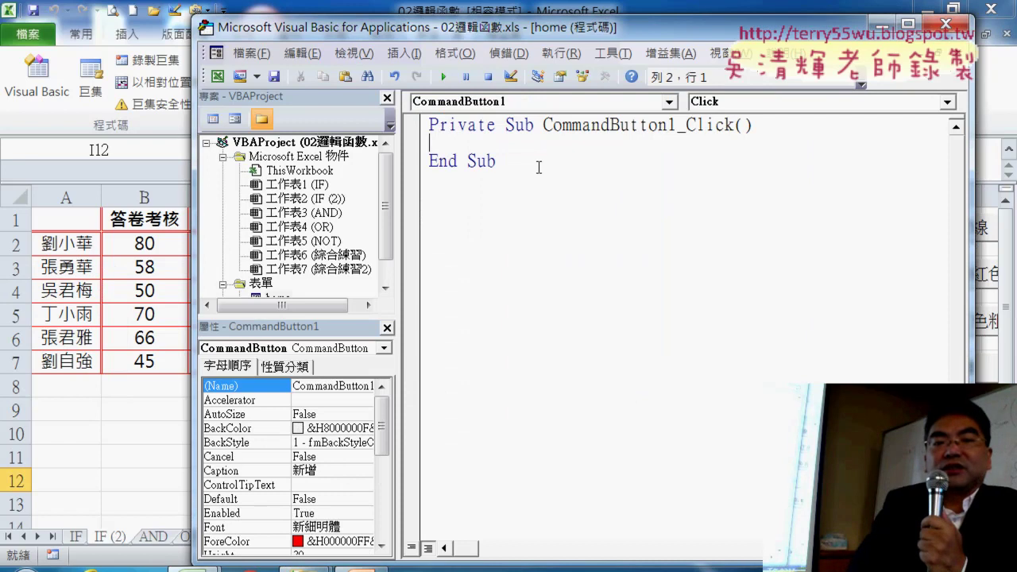
key("Tab")
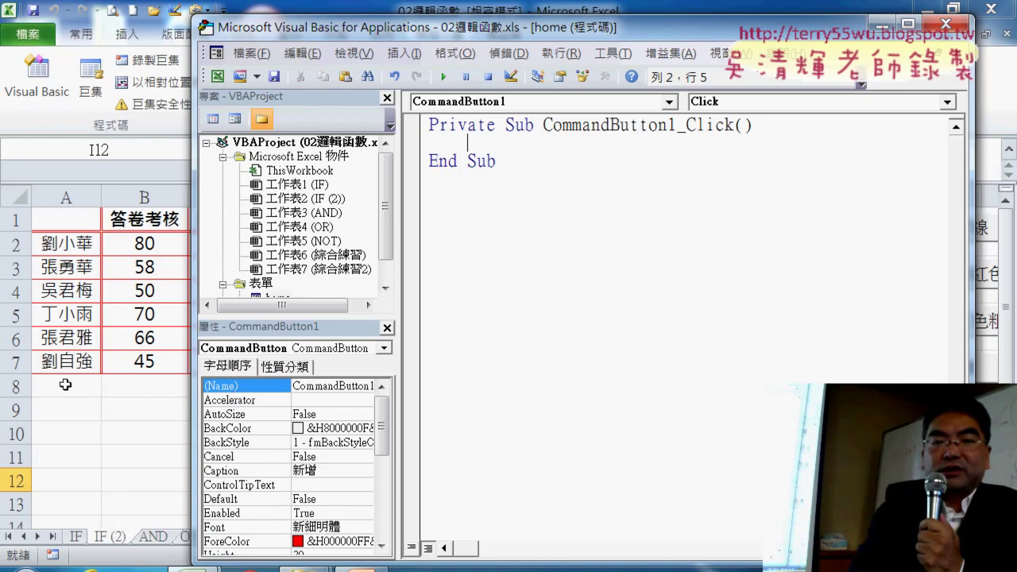
type("r=")
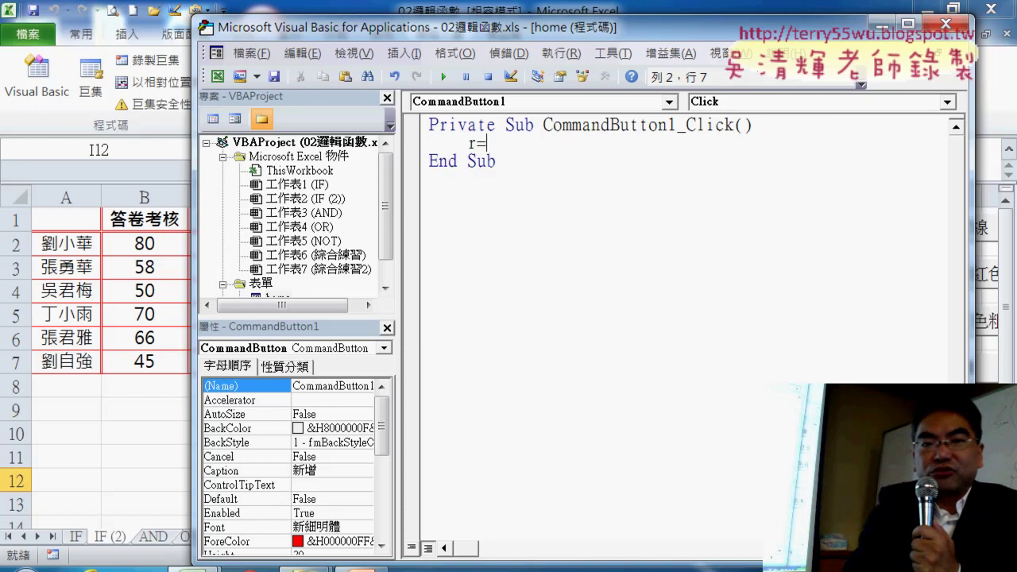
type("ra")
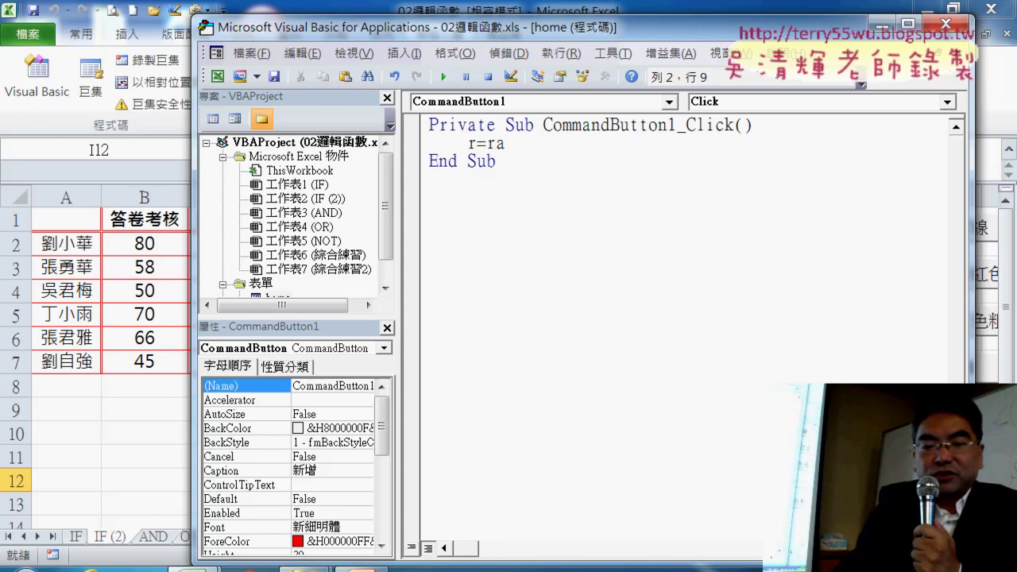
type("nge(")
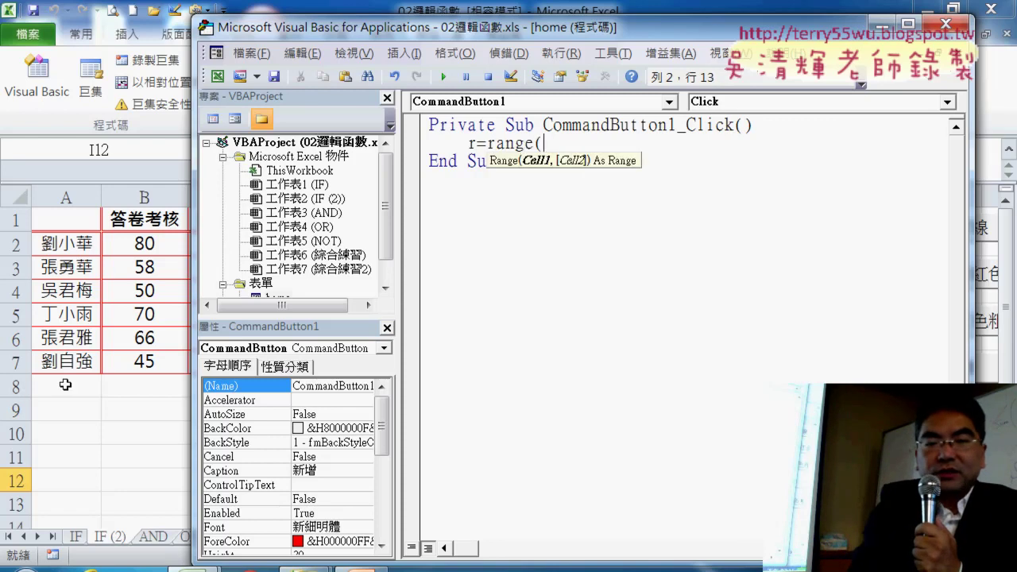
type("\"A2")
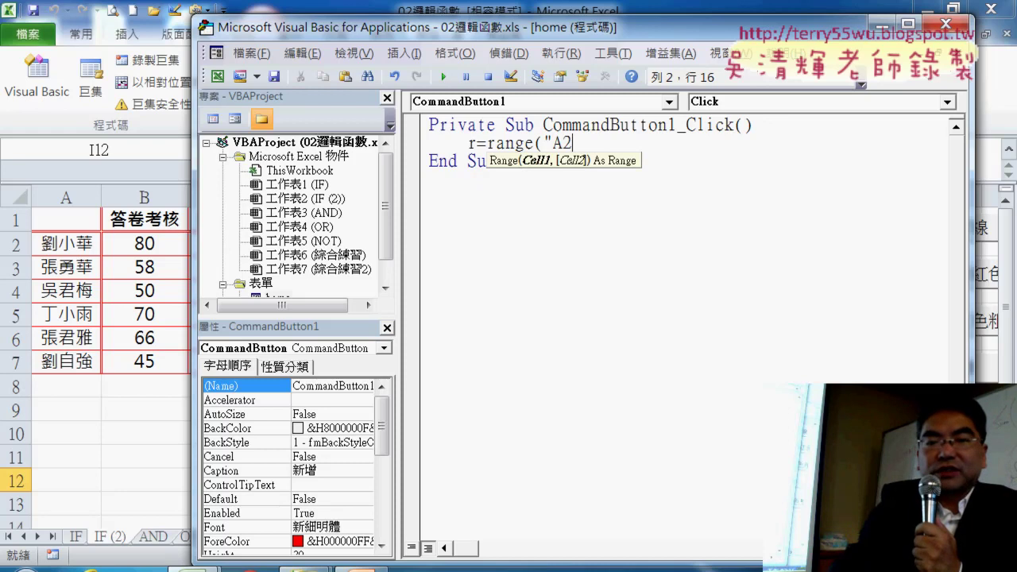
type("\")")
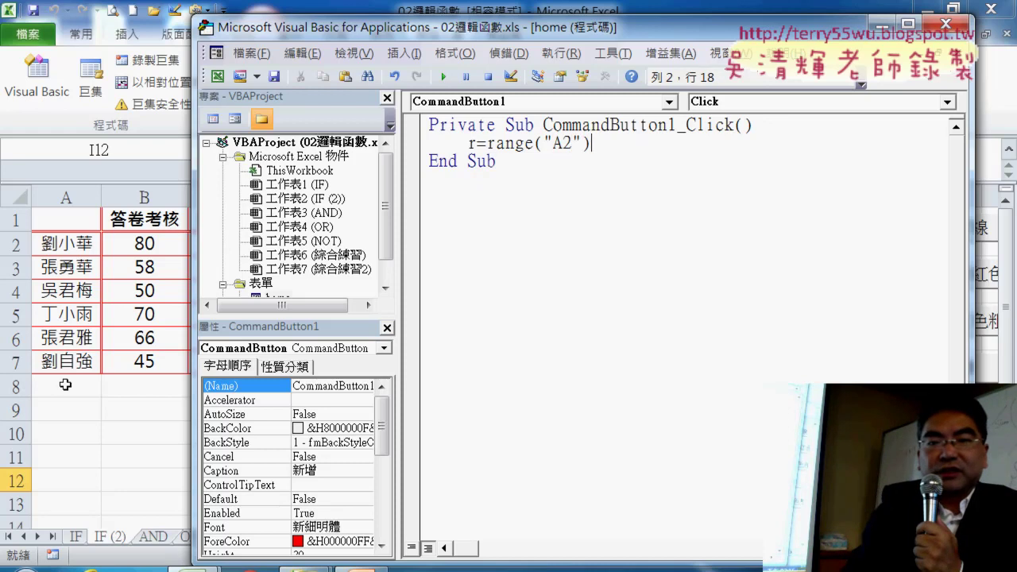
type(".e")
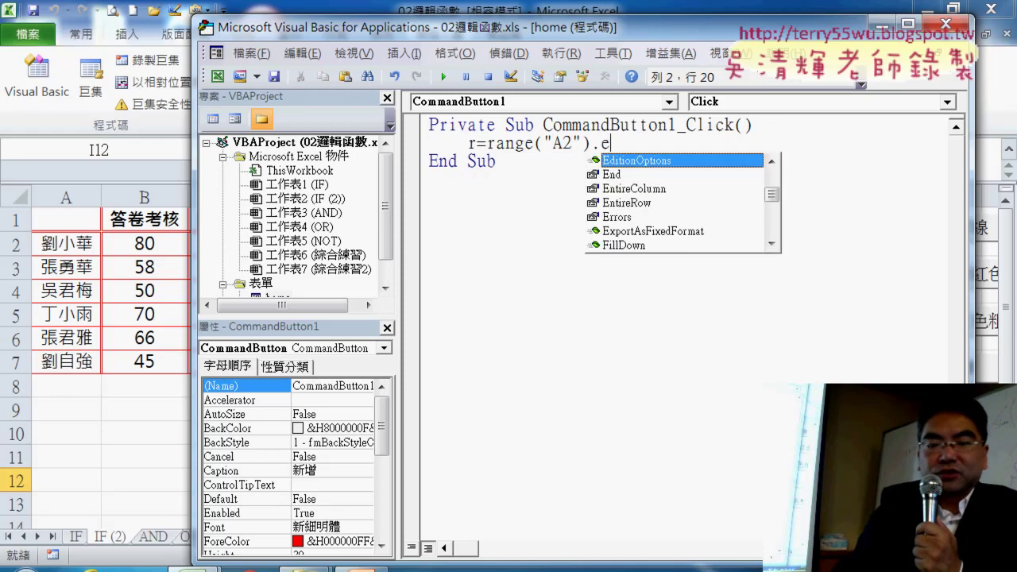
type("n ")
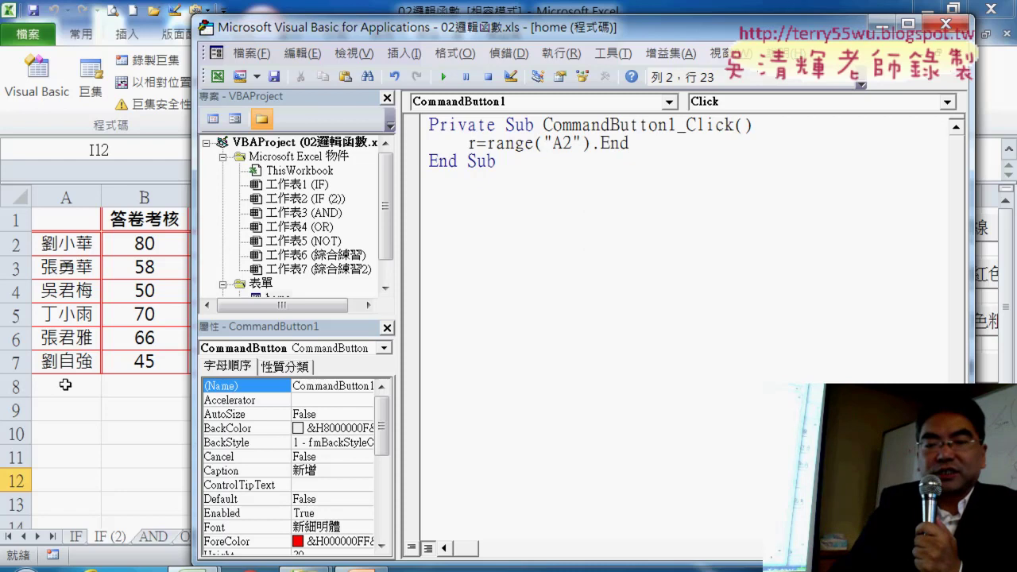
type("(")
key("Down")
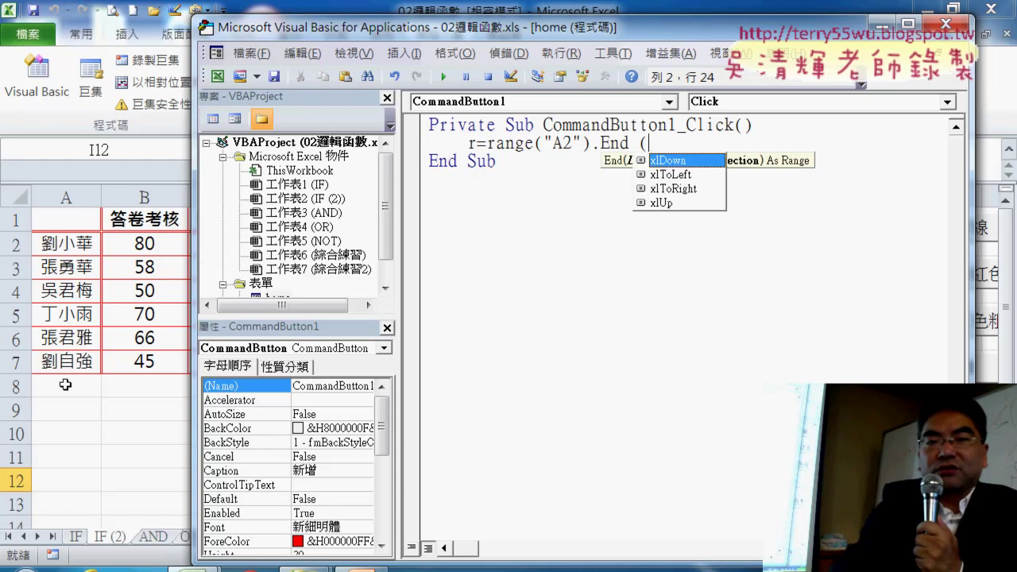
type(")")
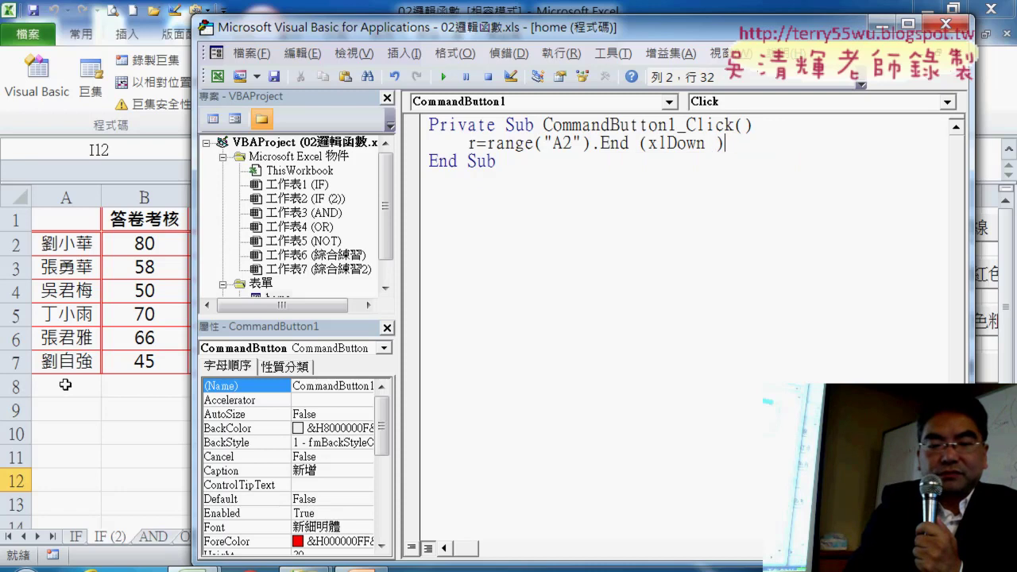
type(".ro")
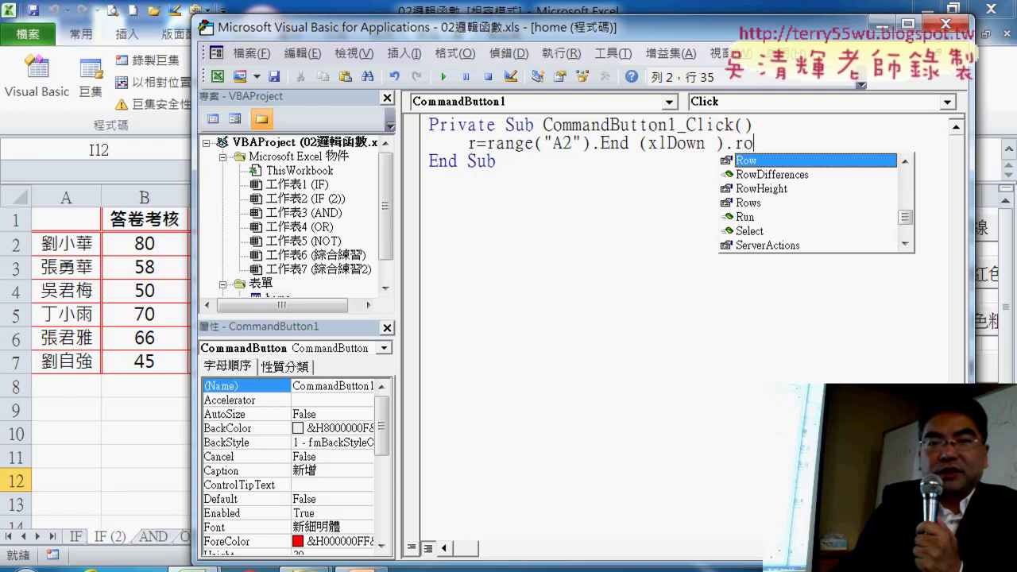
key("Return")
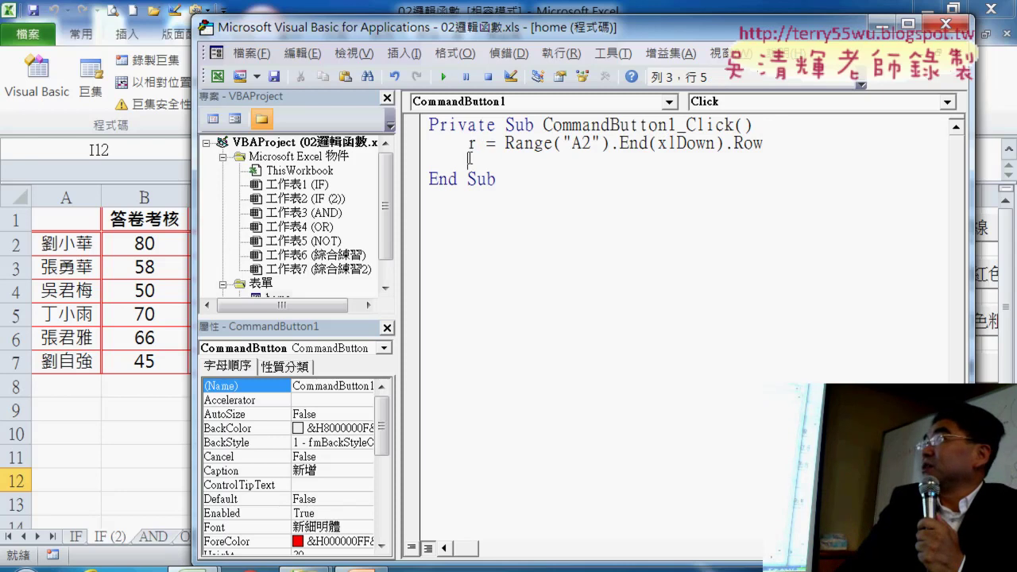
left_click_drag(503, 143, 778, 137)
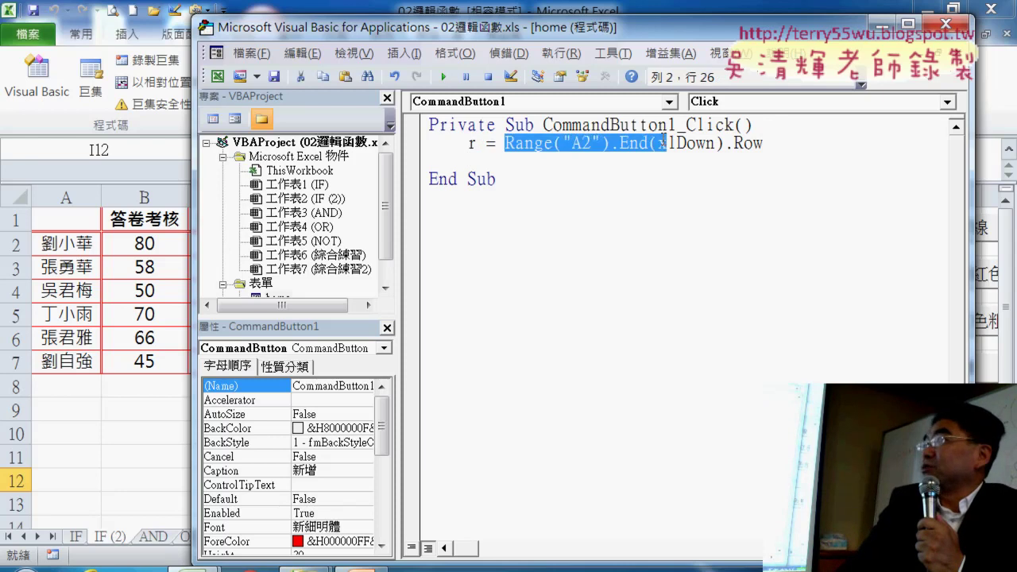
left_click(773, 143)
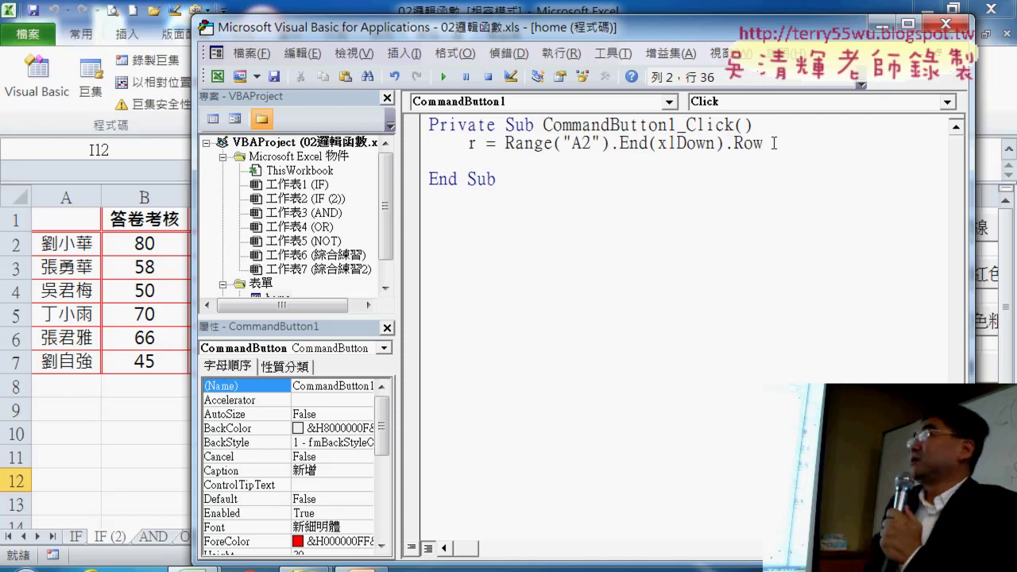
type("+1")
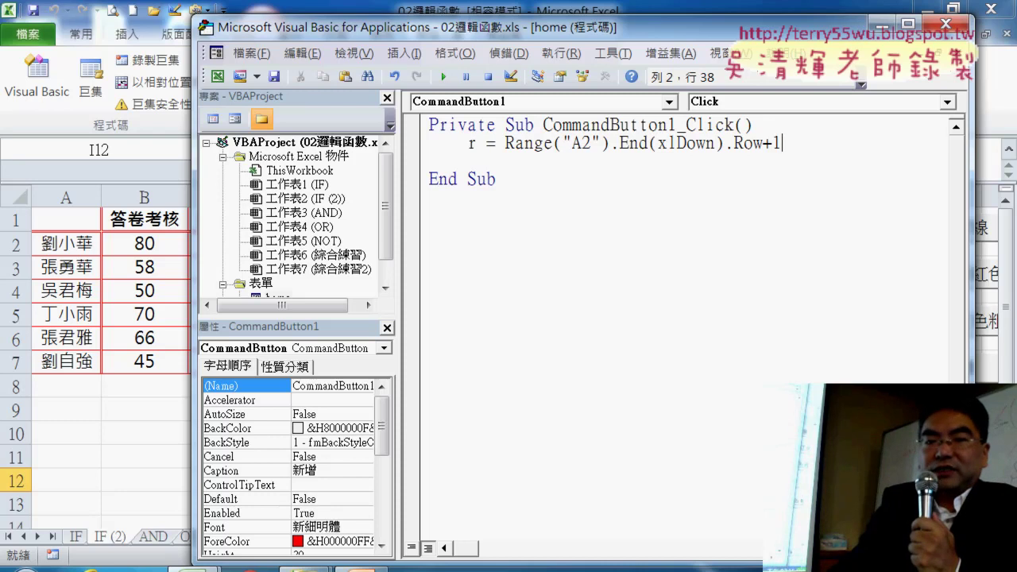
key("Return")
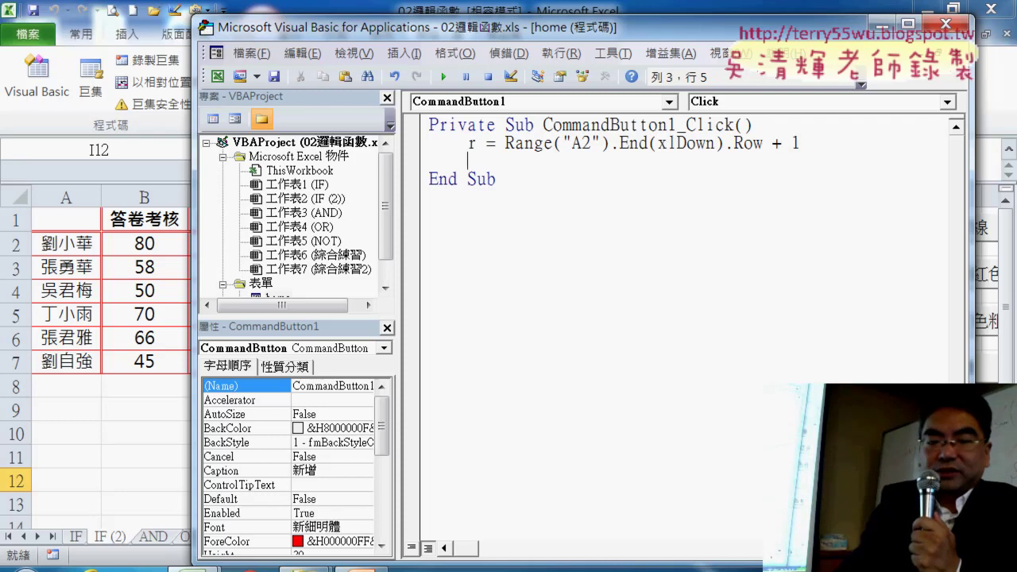
Step: Add the line Cells(r, "A") = TextBox1.Text and select it for copying
type("ce")
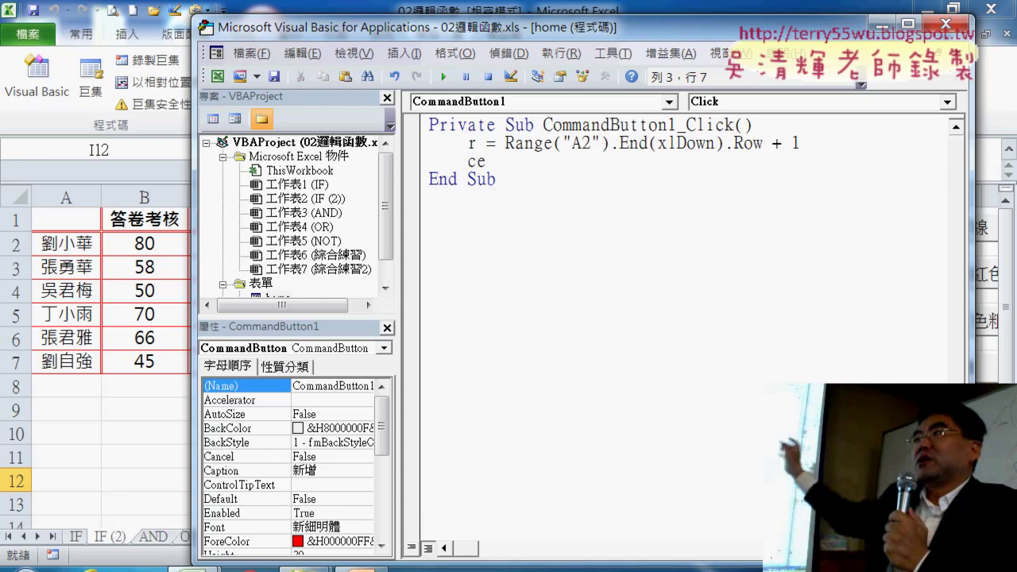
type("lls")
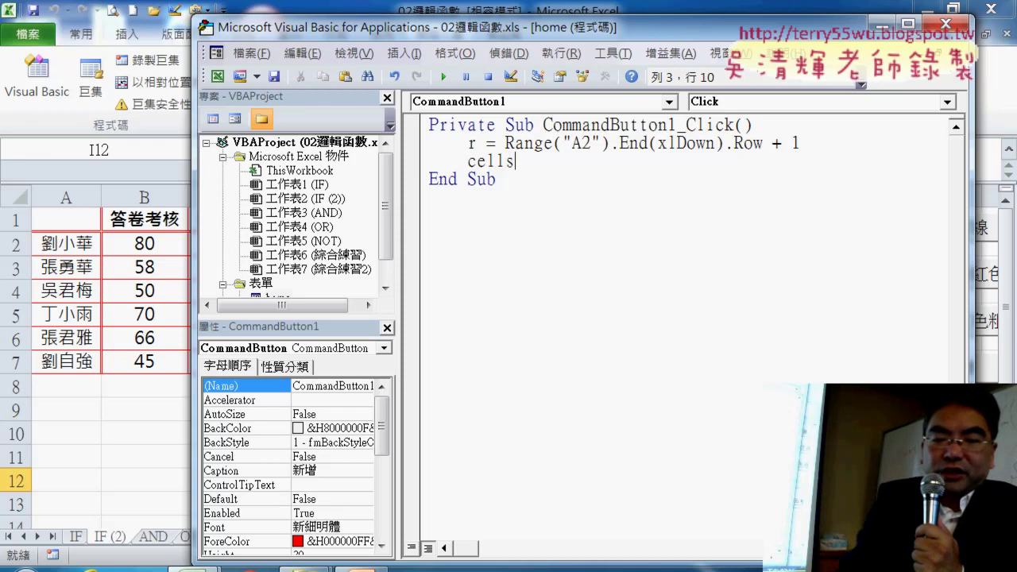
type("(r")
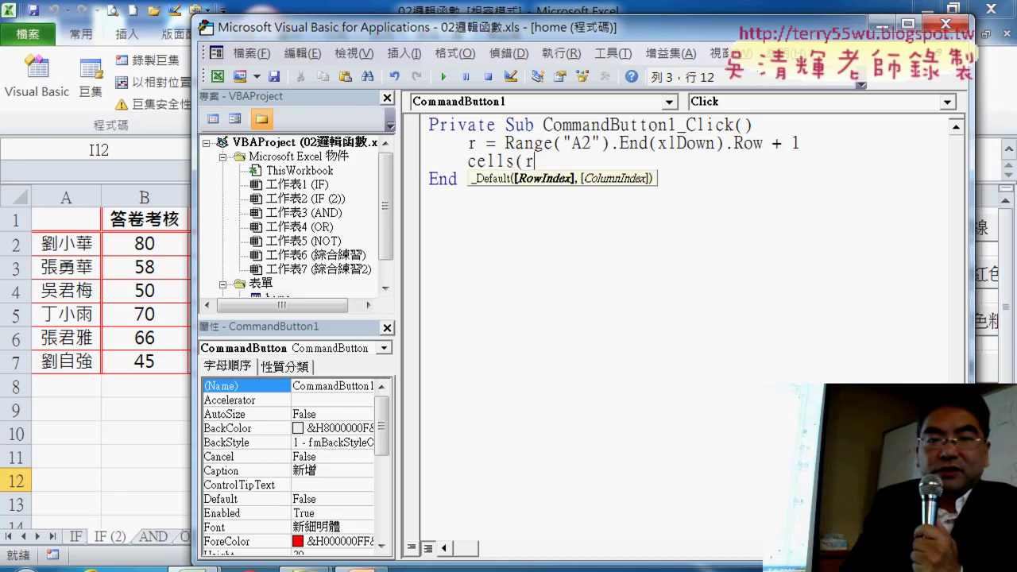
type(",")
left_click(775, 148)
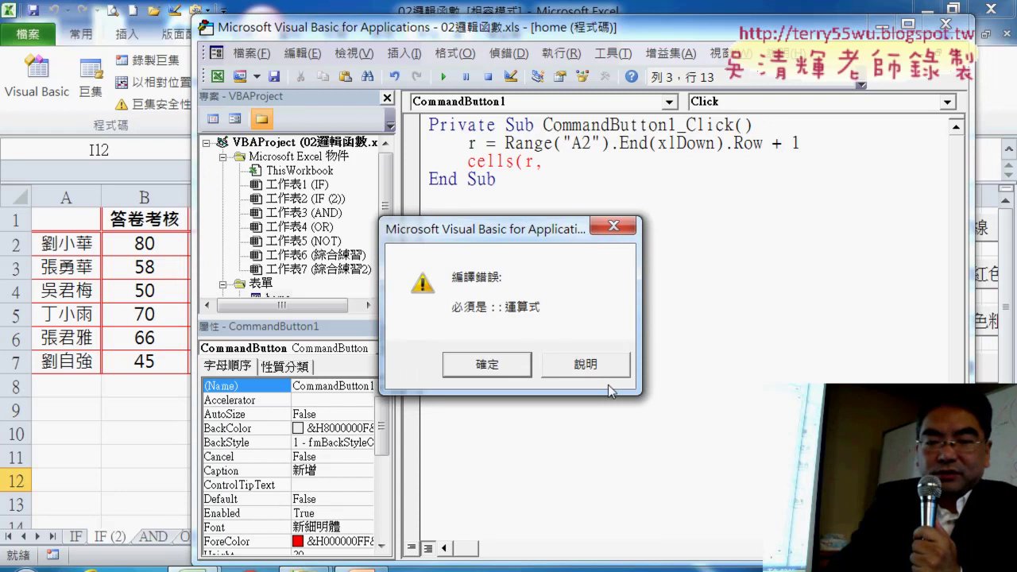
left_click(497, 361)
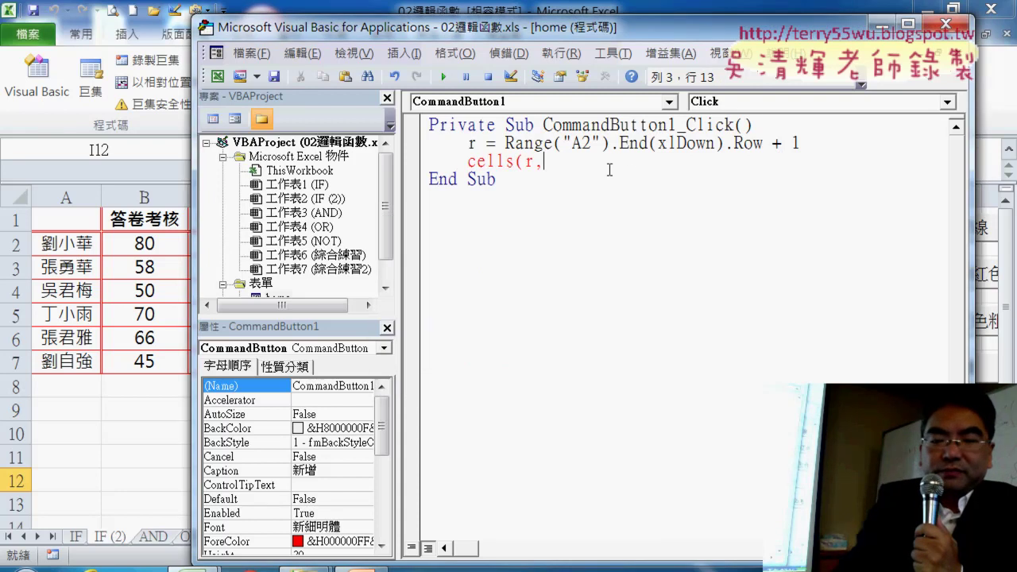
type("\"A\"")
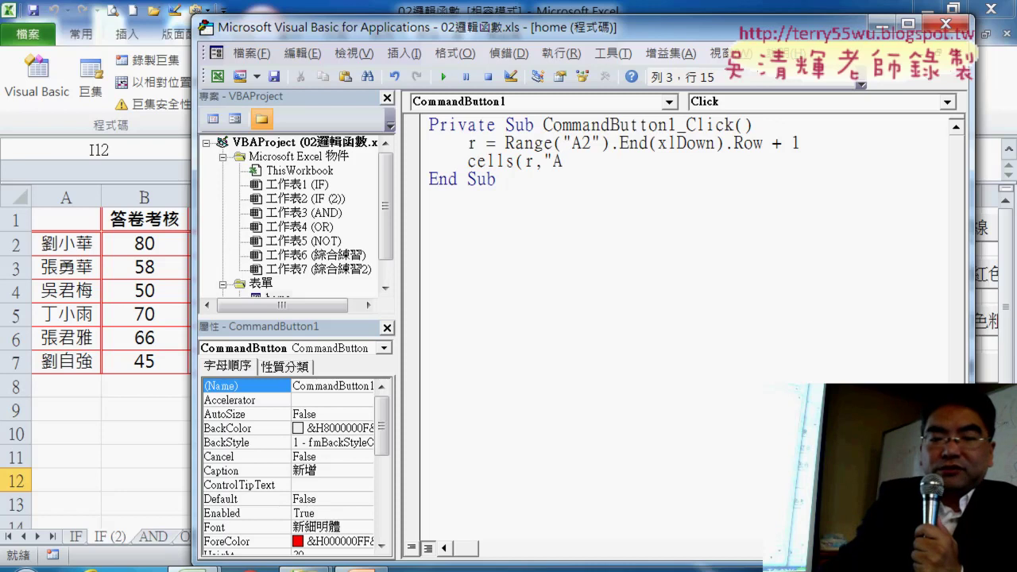
type(")")
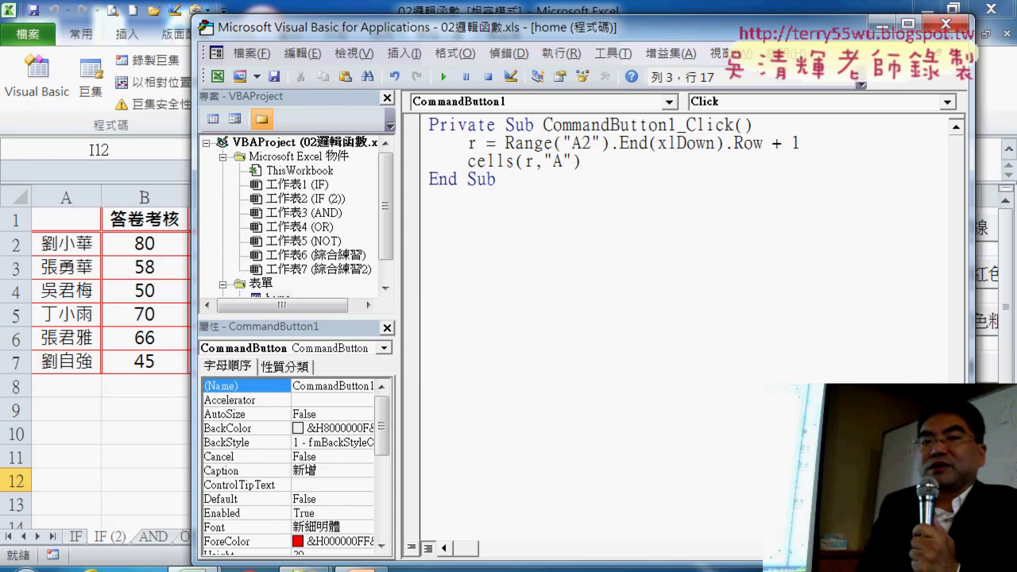
type("=")
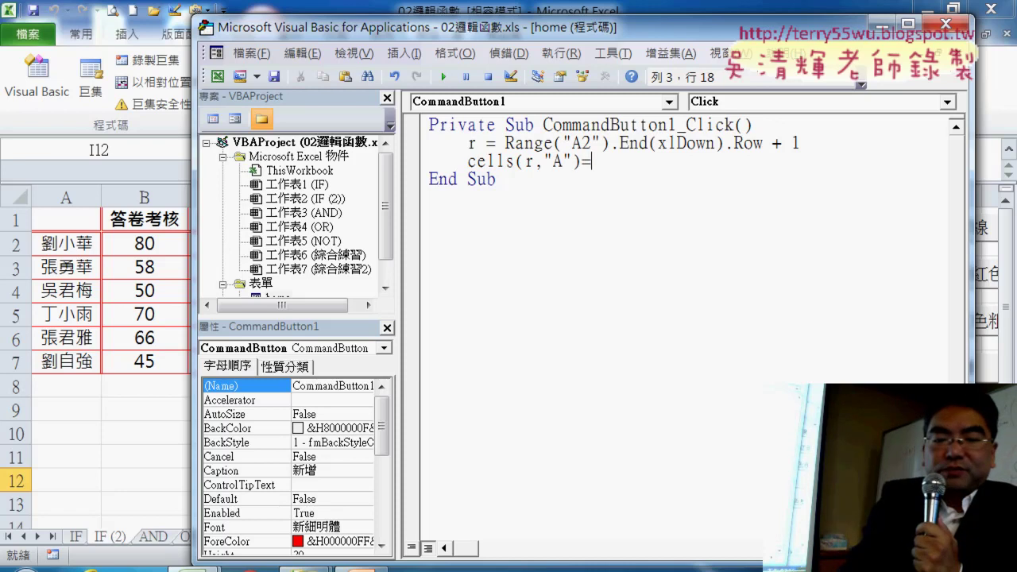
type("te")
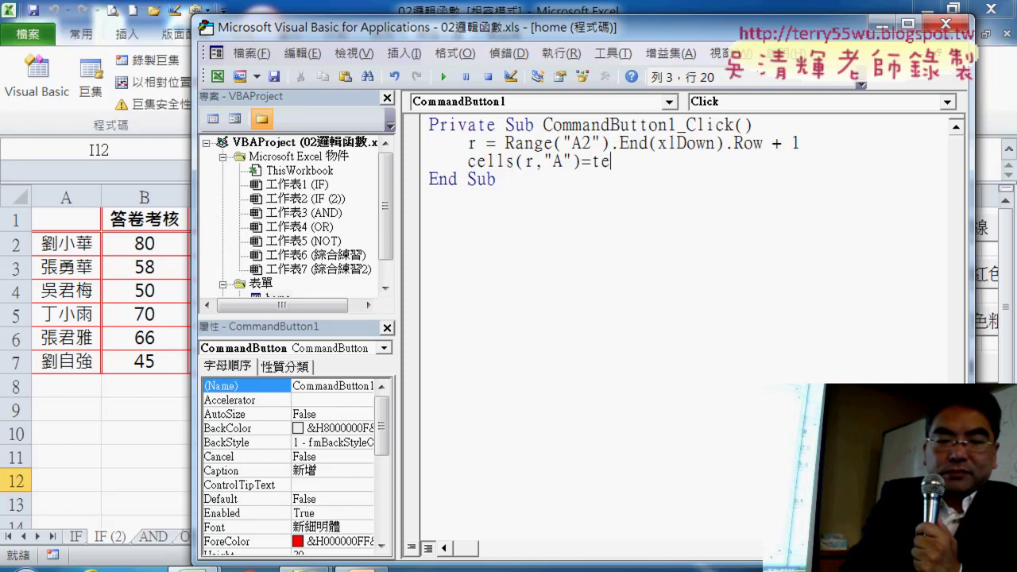
type("xtbox")
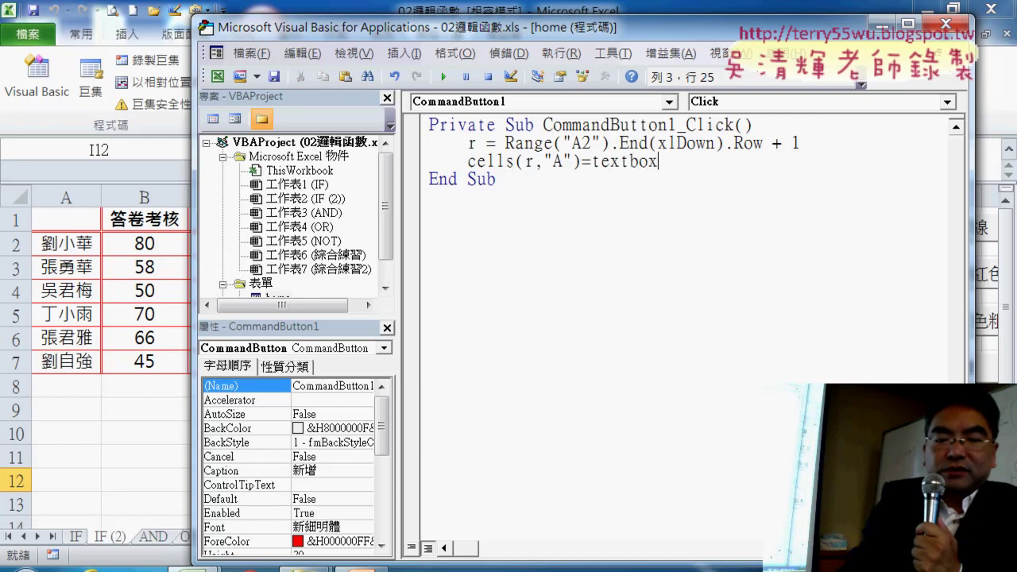
type("1.")
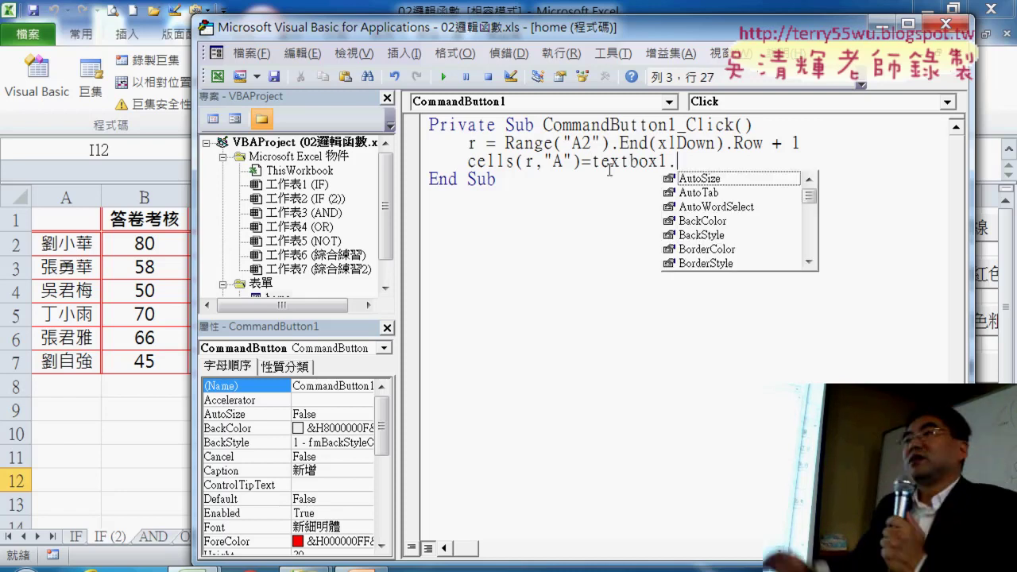
type("text")
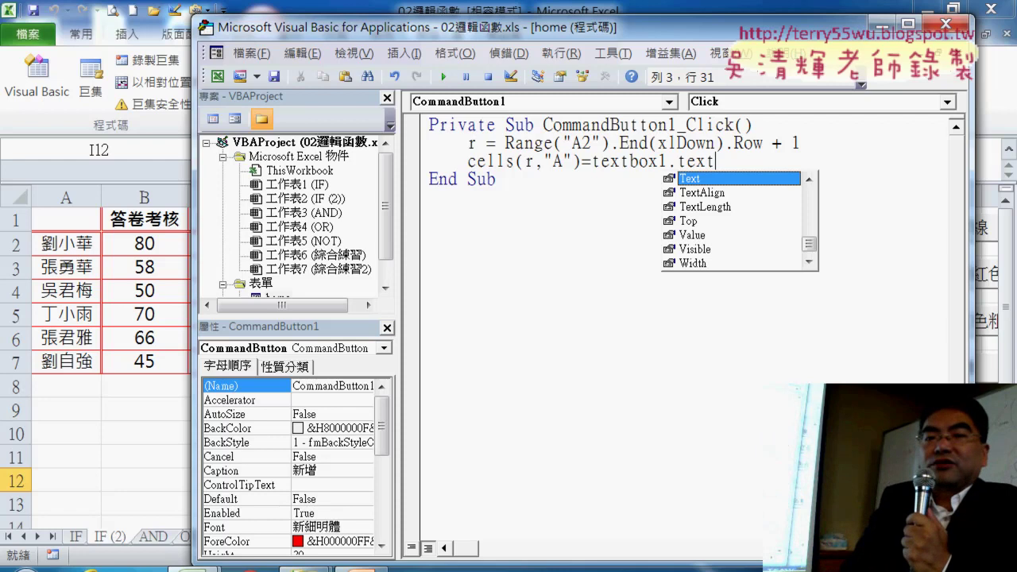
key("Return")
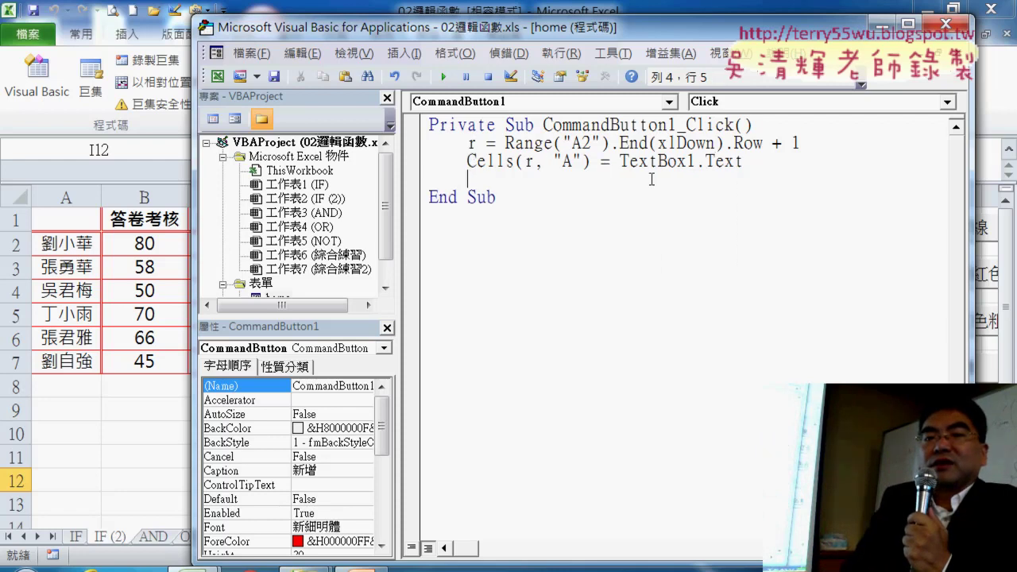
left_click_drag(746, 162, 467, 161)
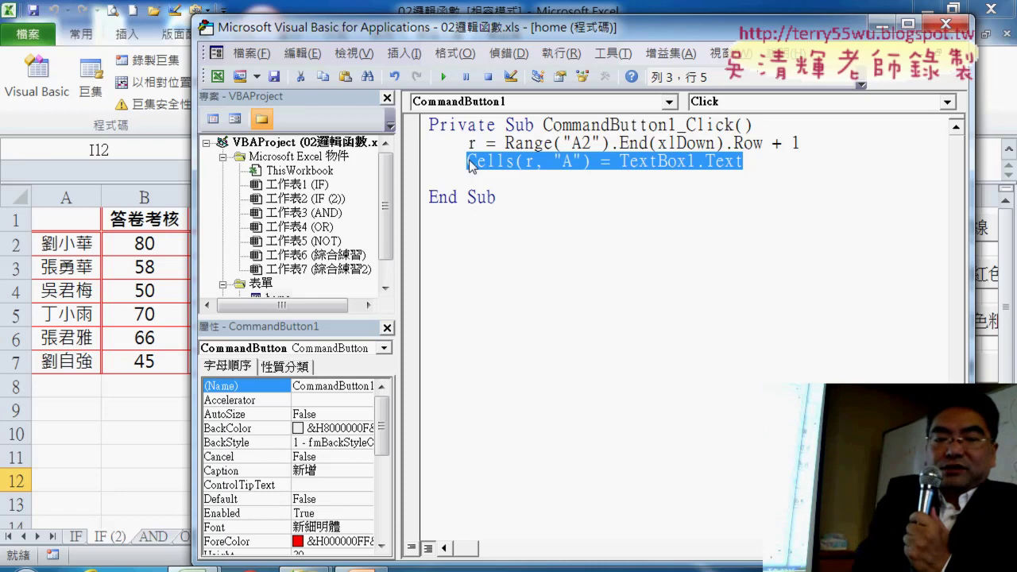
Step: Paste three copies of the Cells(r, "A") = TextBox1.Text line below it
key("Down")
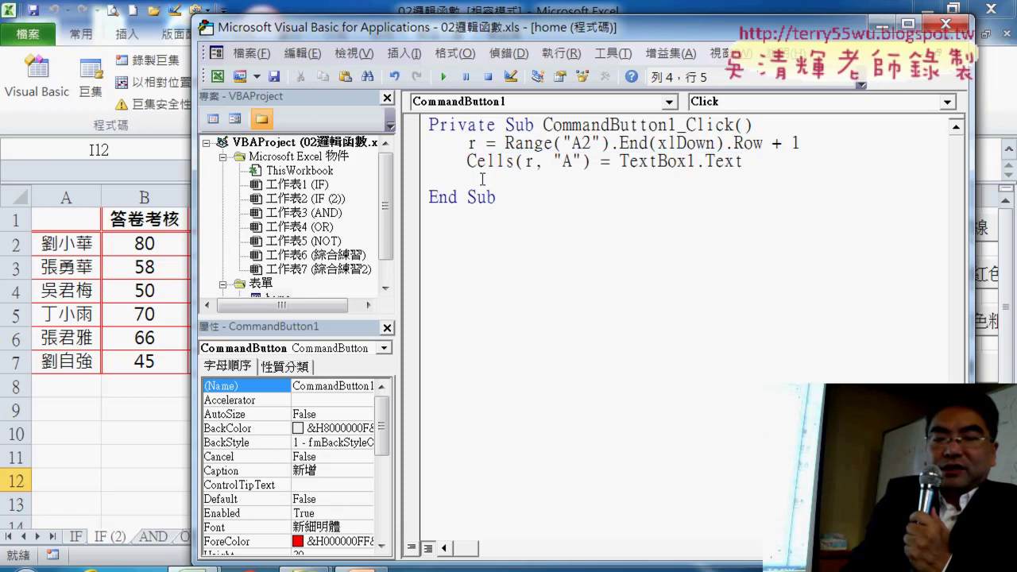
type("Cells(r, \"A\") = TextBox1.Text")
key("Return")
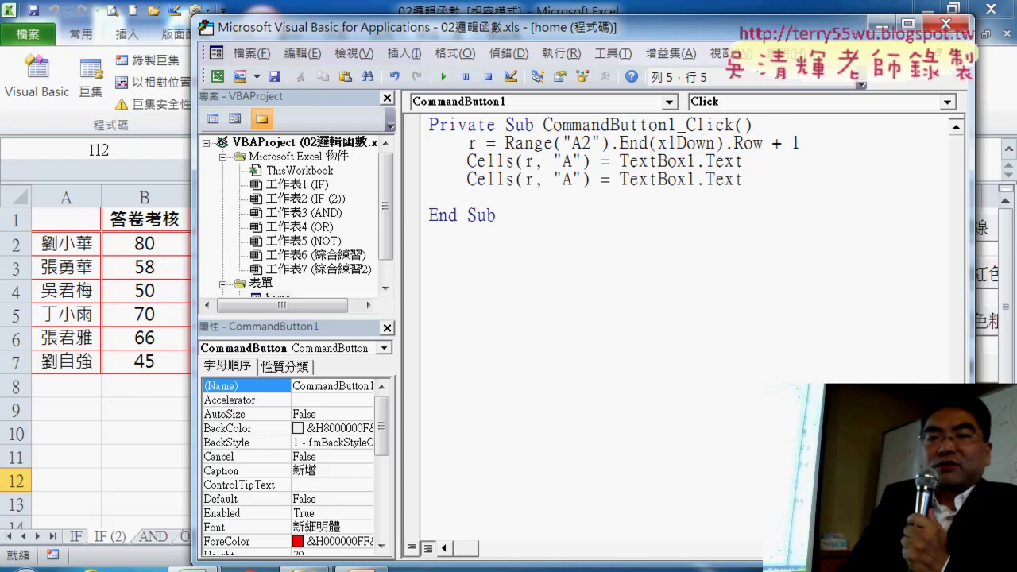
type("Cells(r, \"A\") = TextBox1.Text")
key("Return")
type("Cells(r, \"A\") = TextBox1.Text")
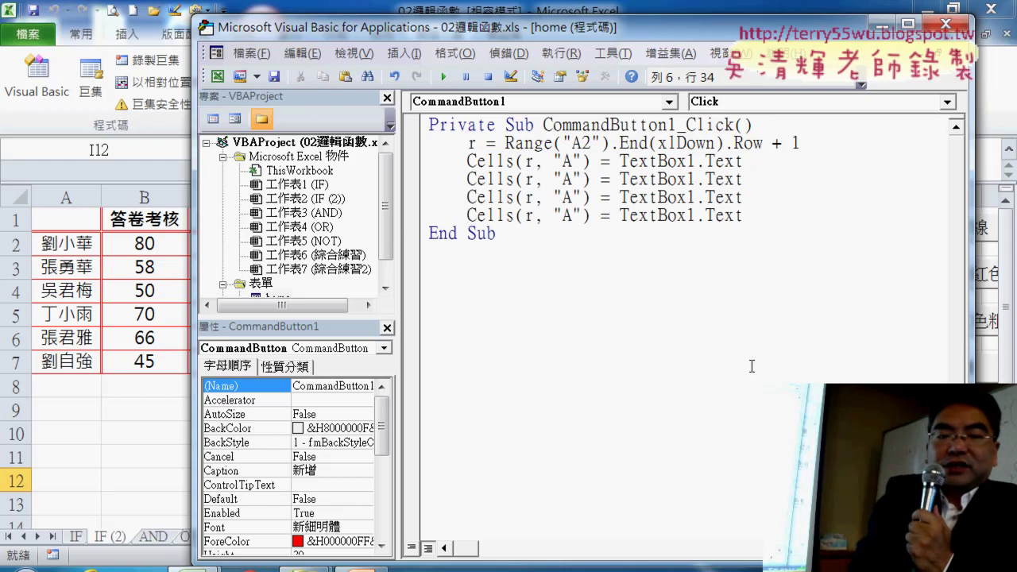
Step: Change the copies to read TextBox2, TextBox3 and TextBox4
left_click(698, 179)
left_click_drag(698, 179, 689, 178)
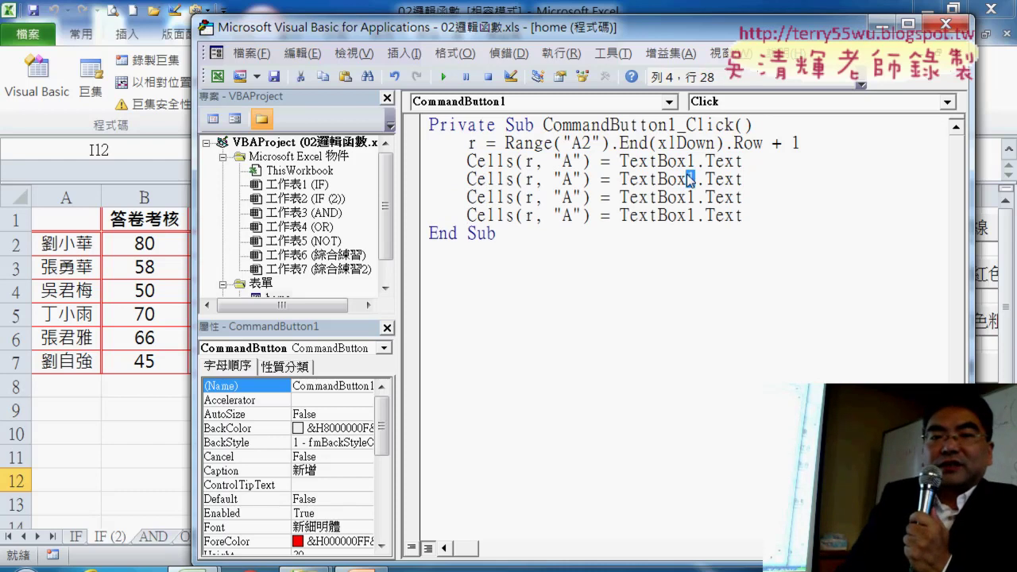
type("2")
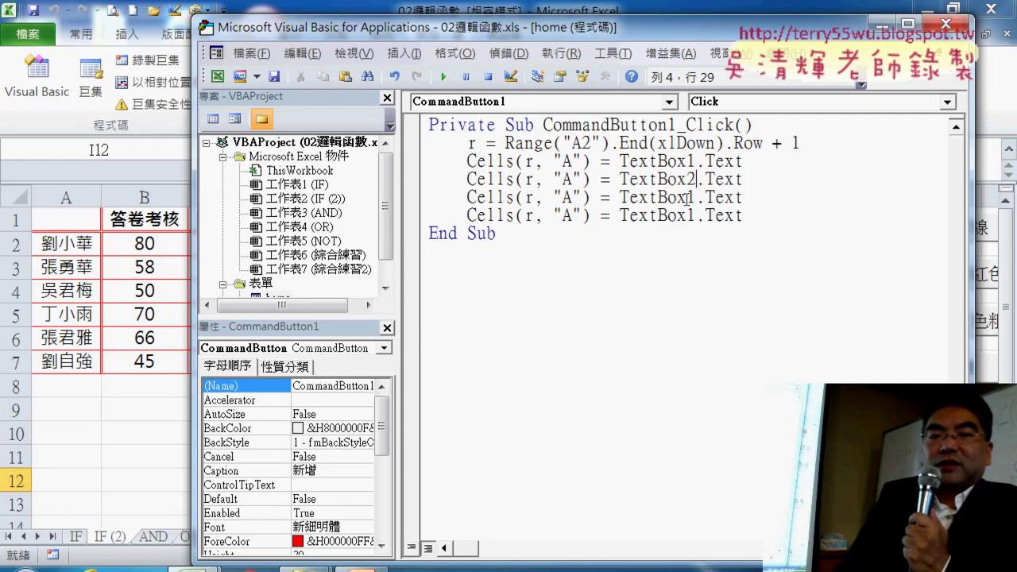
left_click_drag(688, 197, 697, 197)
type("3")
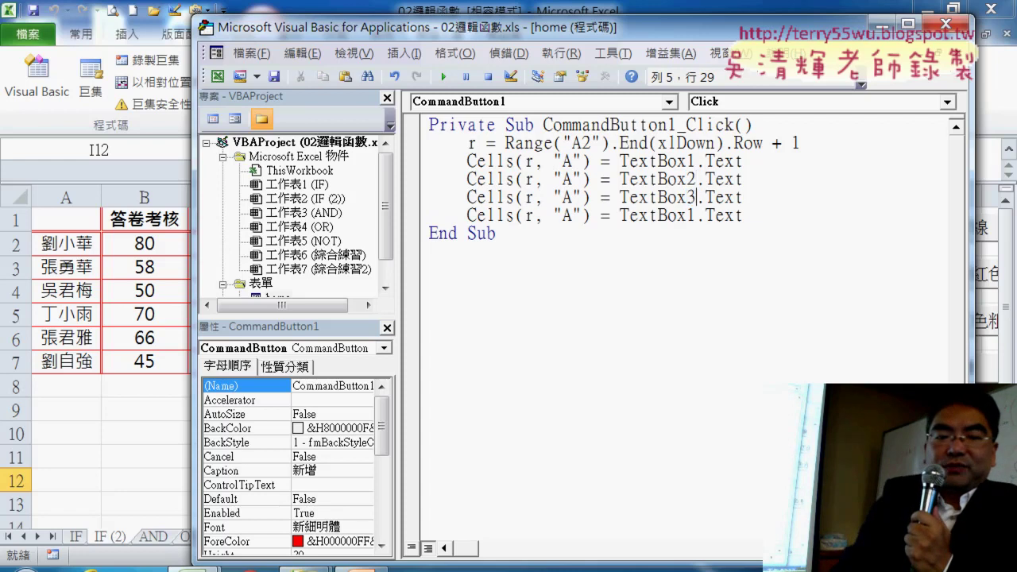
left_click_drag(697, 213, 688, 208)
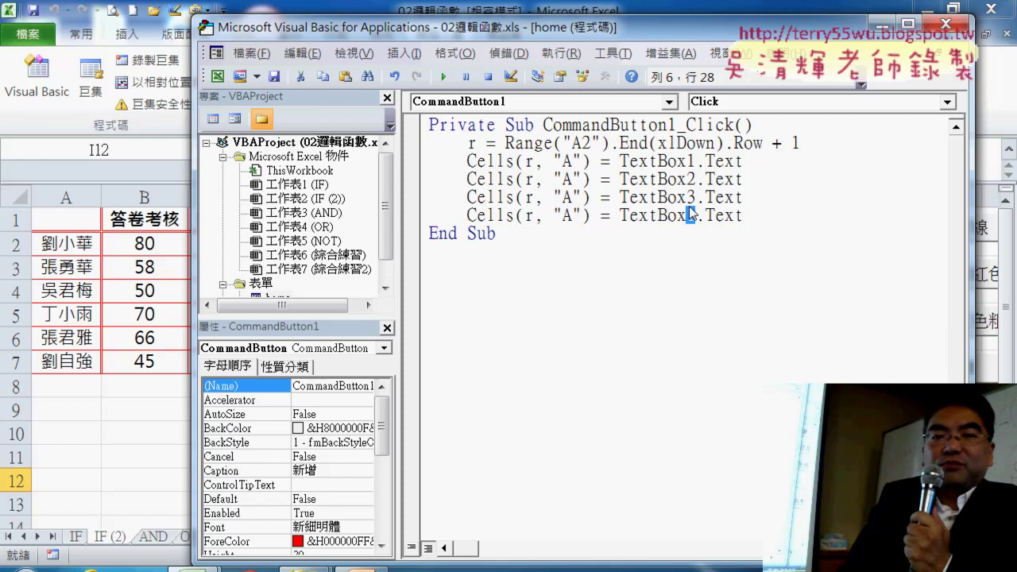
type("4")
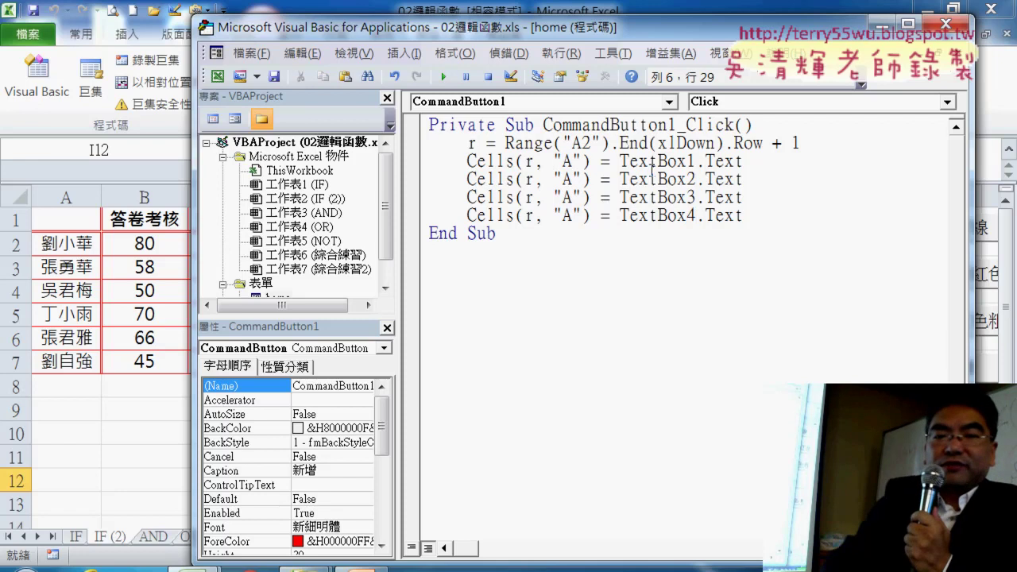
Step: Change the copies' target columns to "B", "C" and "D"
left_click_drag(562, 179, 573, 180)
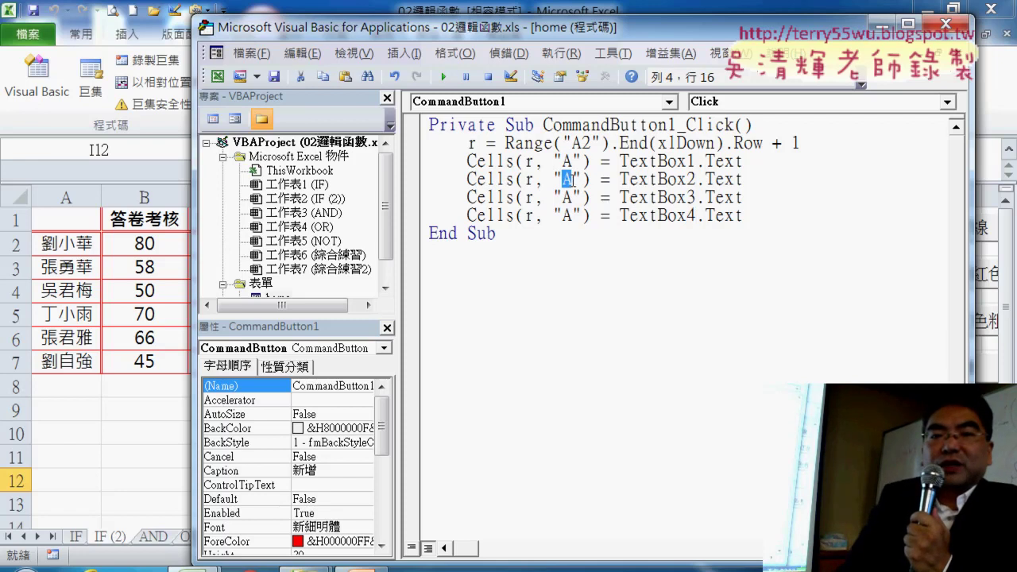
type("B")
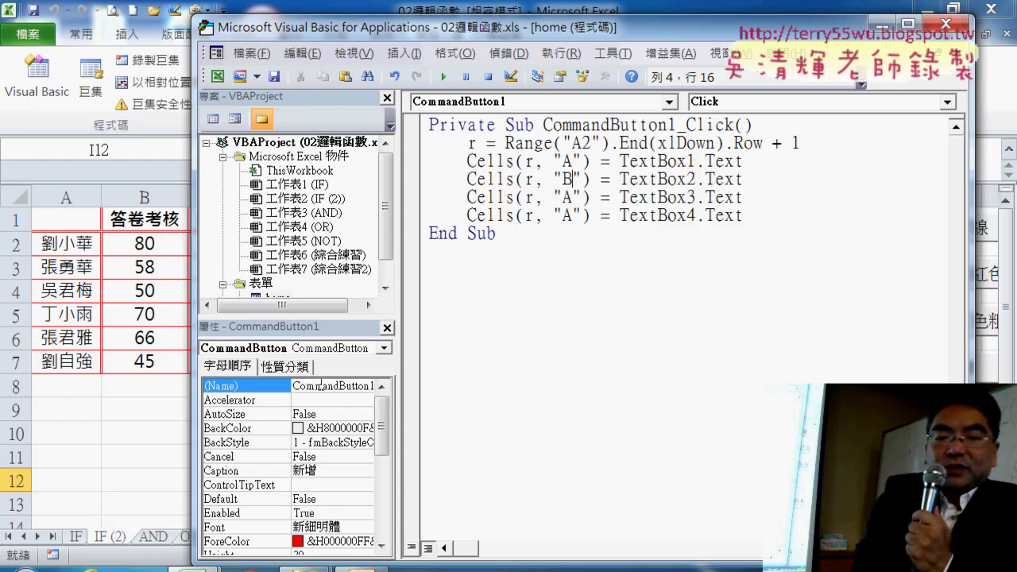
left_click_drag(563, 197, 573, 197)
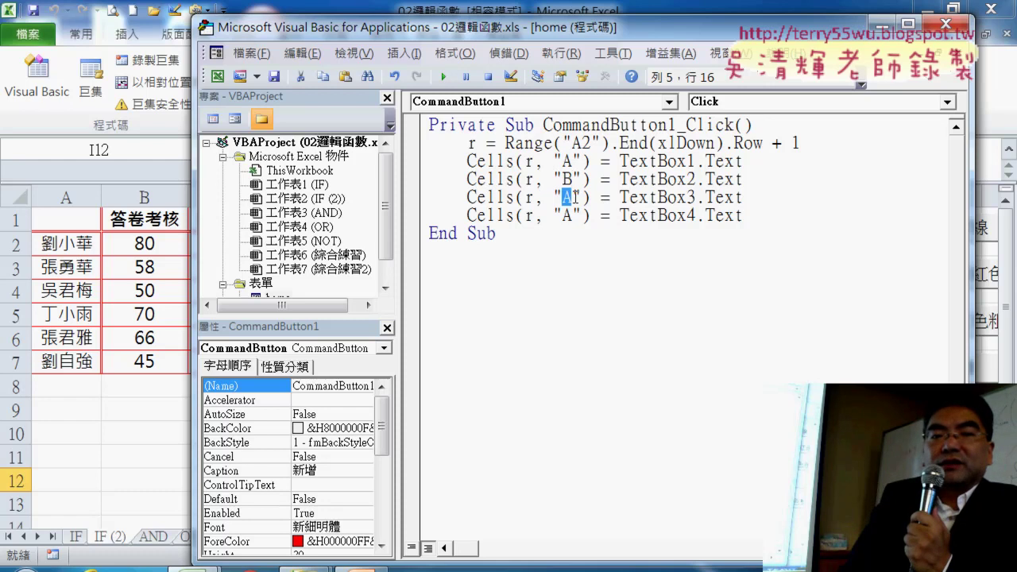
type("C")
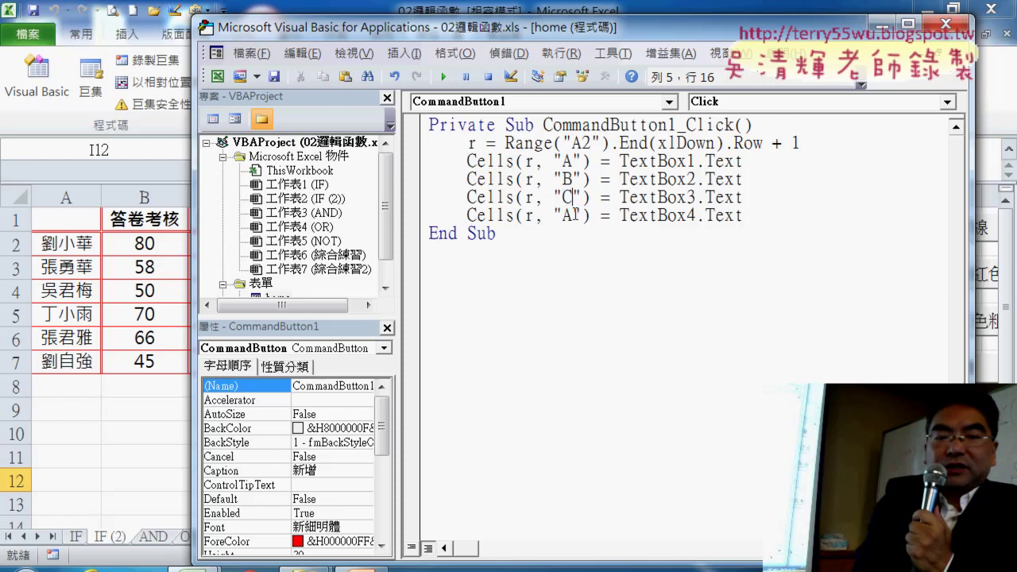
left_click_drag(572, 215, 562, 215)
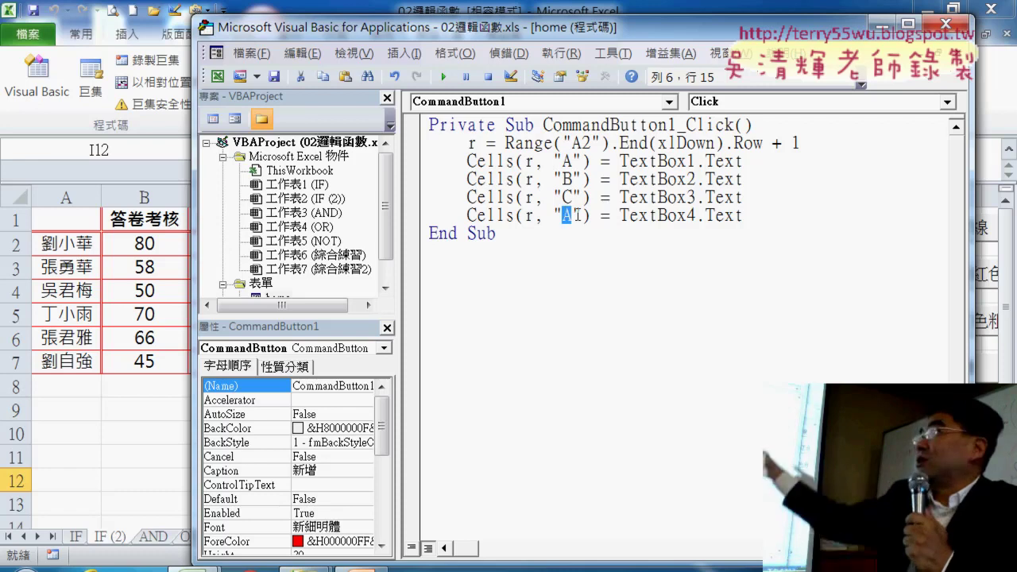
type("D")
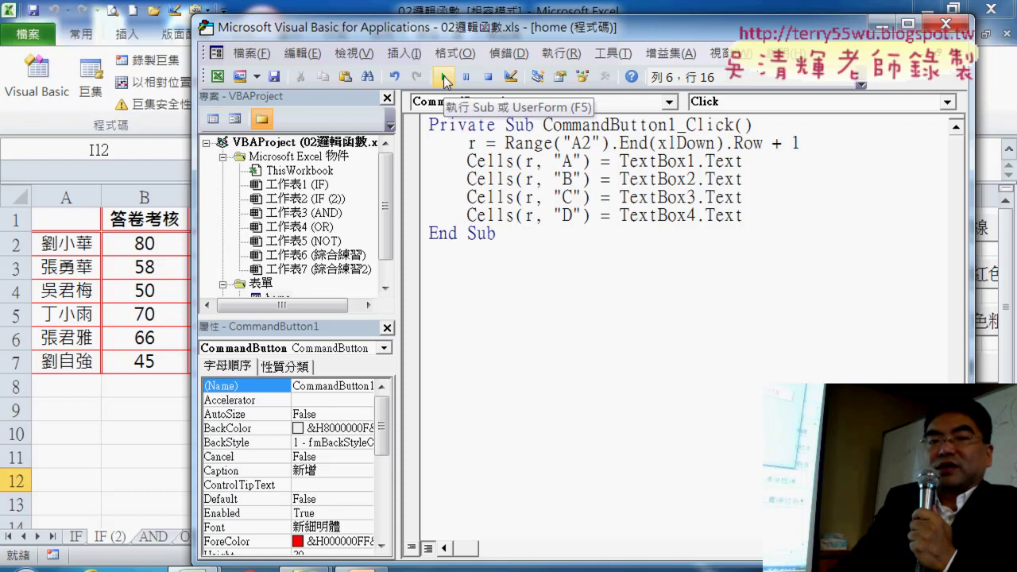
Step: Run the home UserForm with Run Sub/UserForm
left_click(445, 77)
Step: Enter AAA with scores 78, 98 and 65 in the form and add it as row 8
left_click_drag(492, 157, 745, 71)
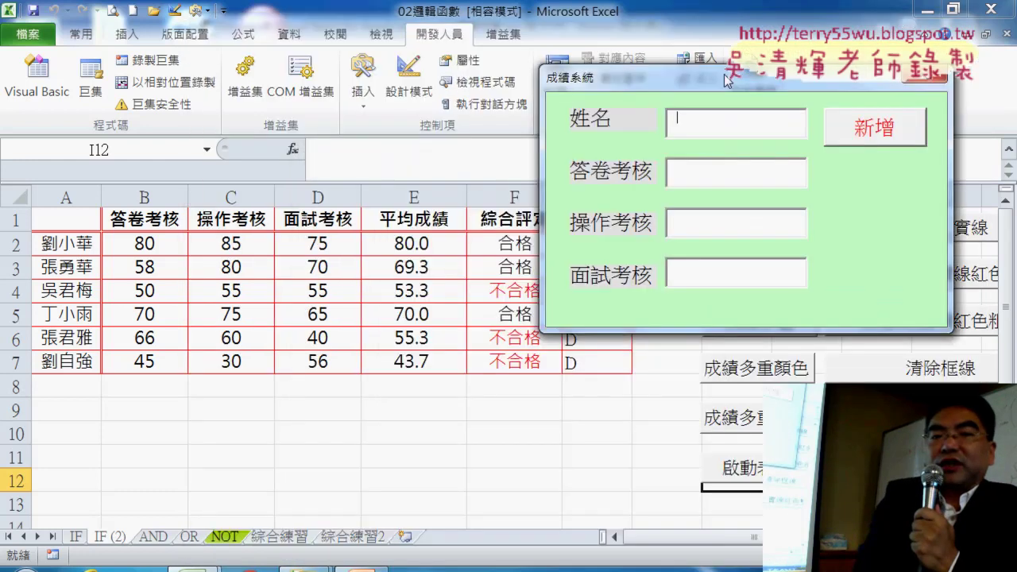
type("A")
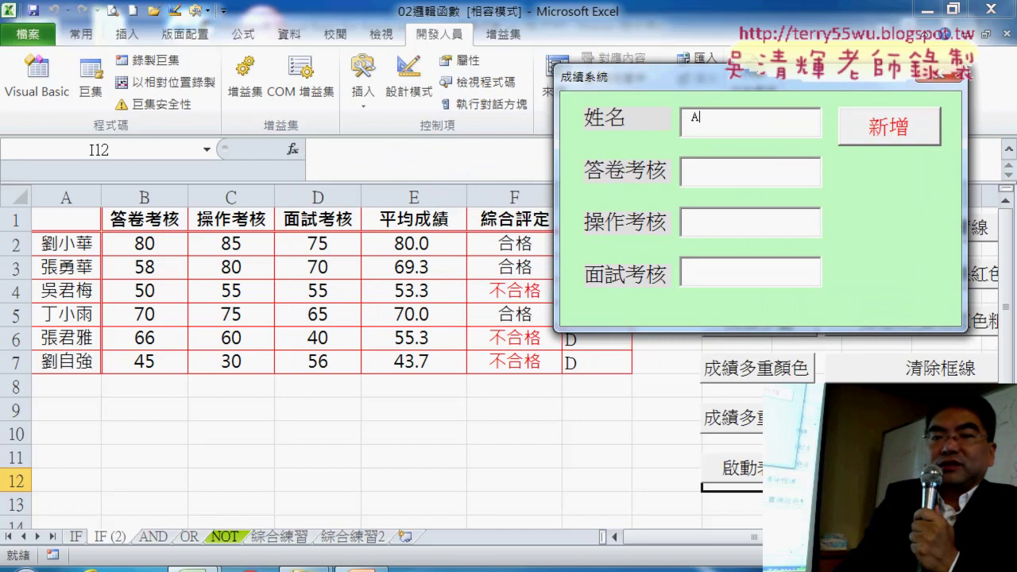
type("AA")
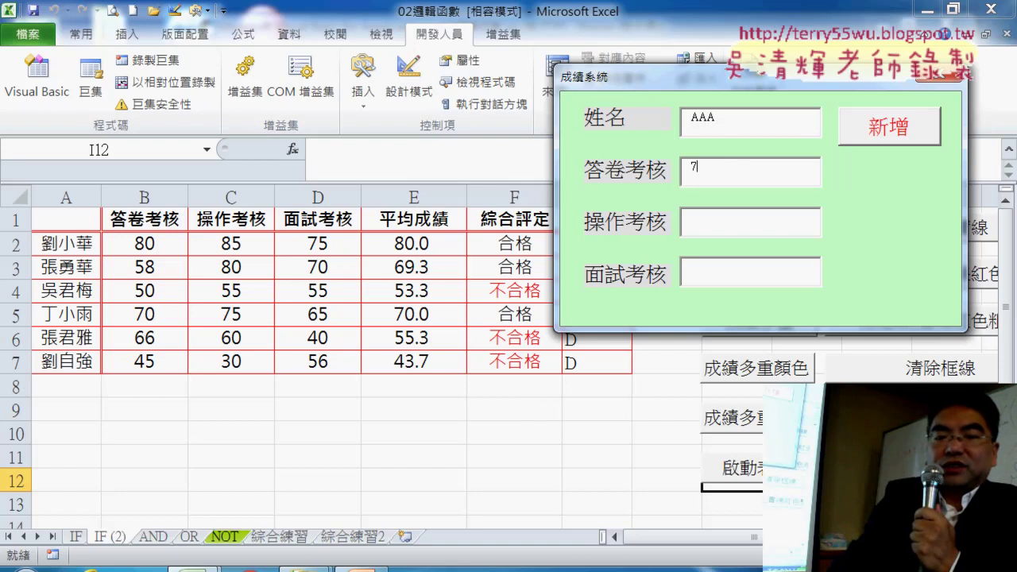
type("8")
key("Tab")
type("9")
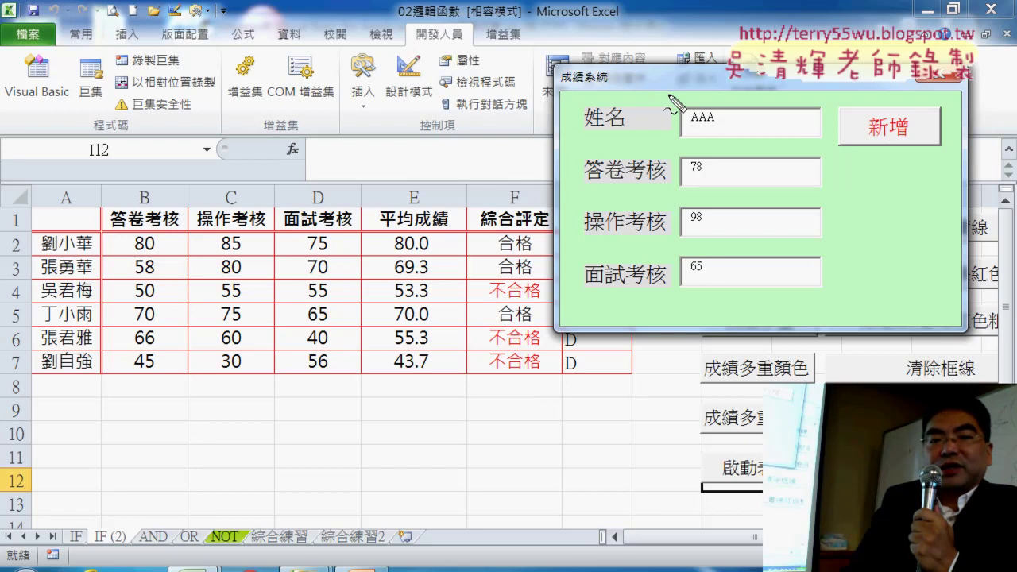
left_click_drag(666, 94, 670, 310)
left_click_drag(696, 90, 675, 294)
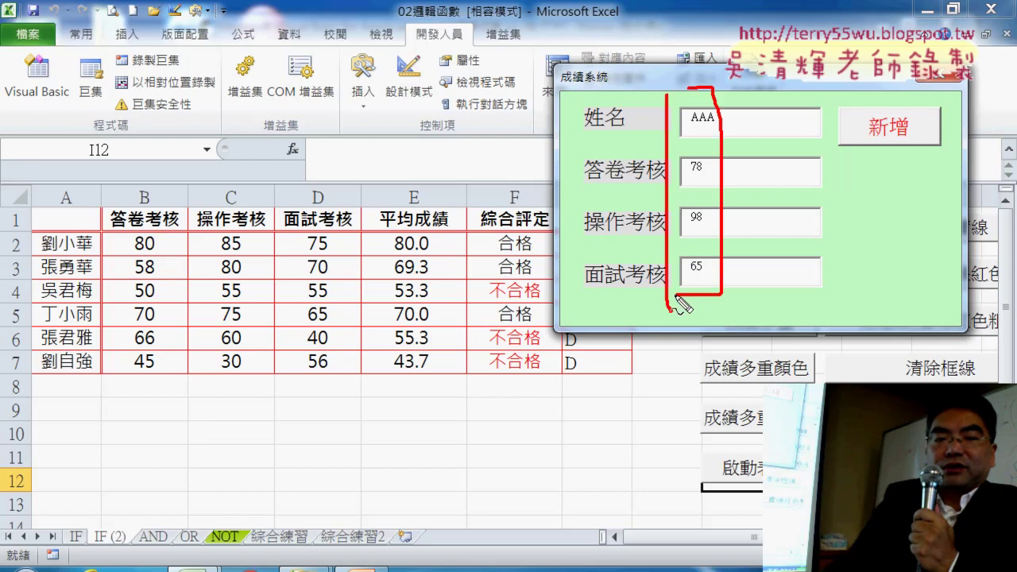
left_click_drag(27, 377, 10, 449)
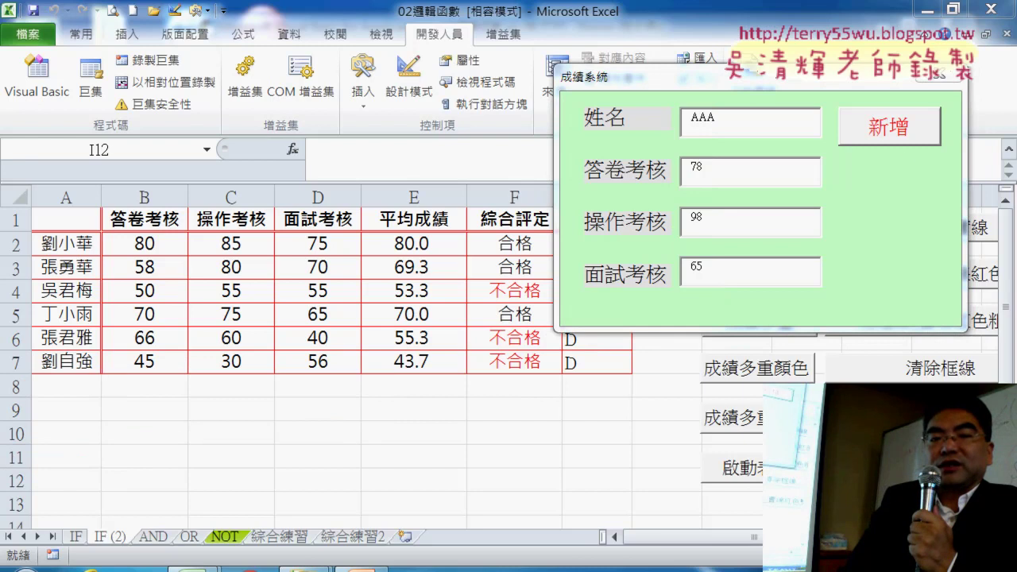
left_click(870, 140)
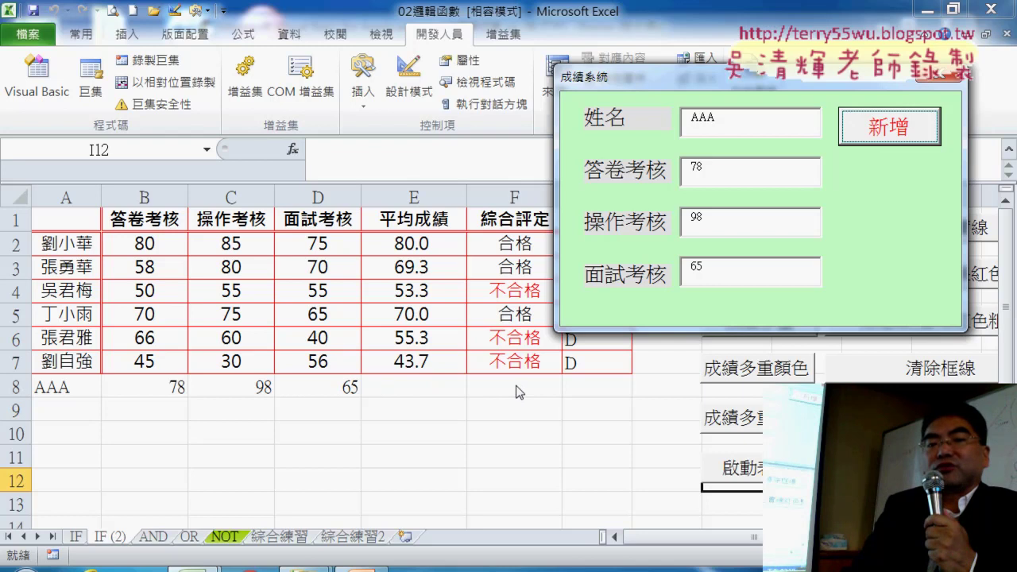
Step: Mark the new row 8 in ink, clear it, and close the running form back to the designer
left_click_drag(662, 79, 756, 74)
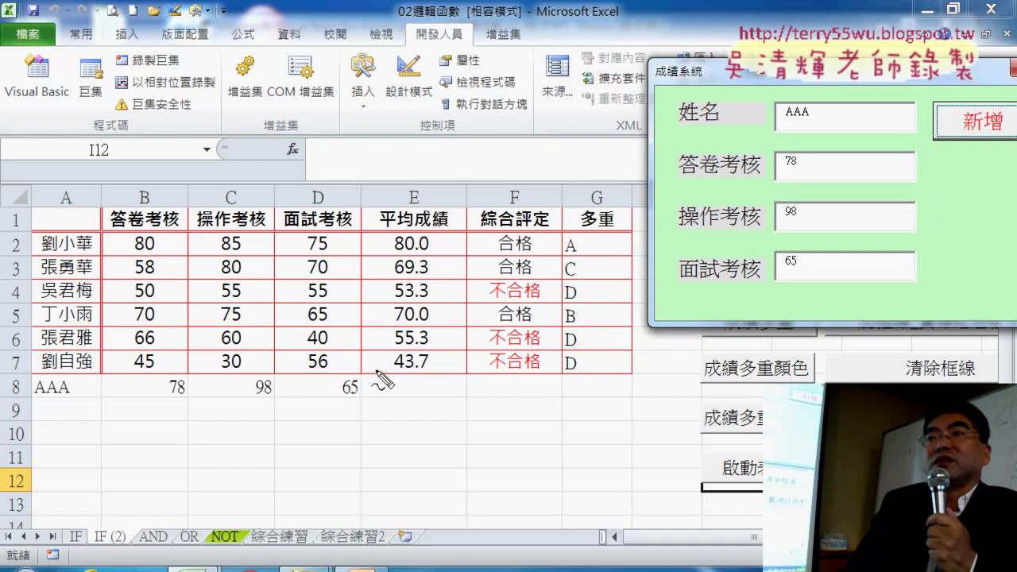
mouse_move(375, 387)
left_mouse_down()
mouse_move(384, 368)
mouse_move(610, 350)
mouse_move(470, 397)
mouse_move(387, 403)
left_mouse_up()
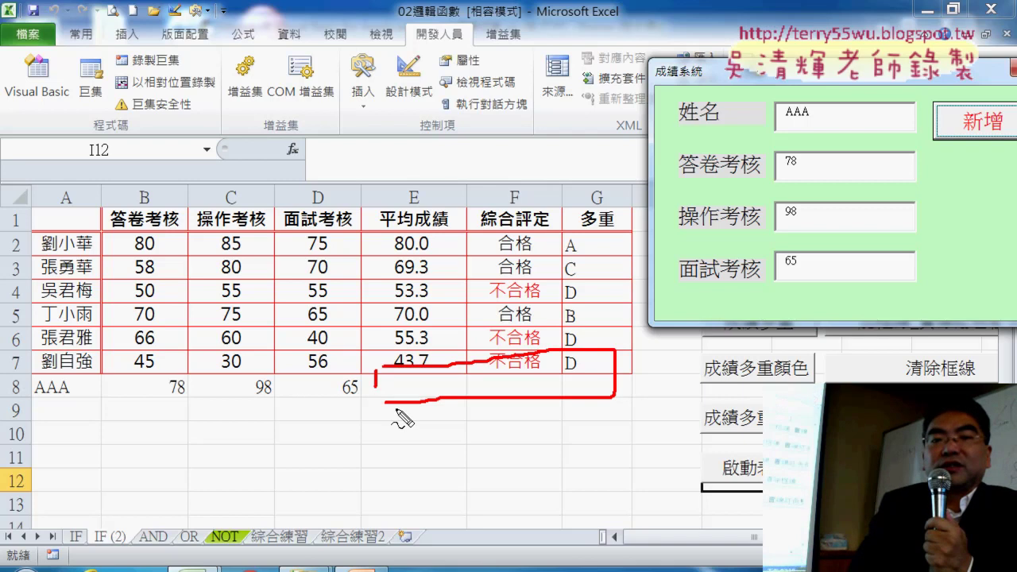
key("Escape")
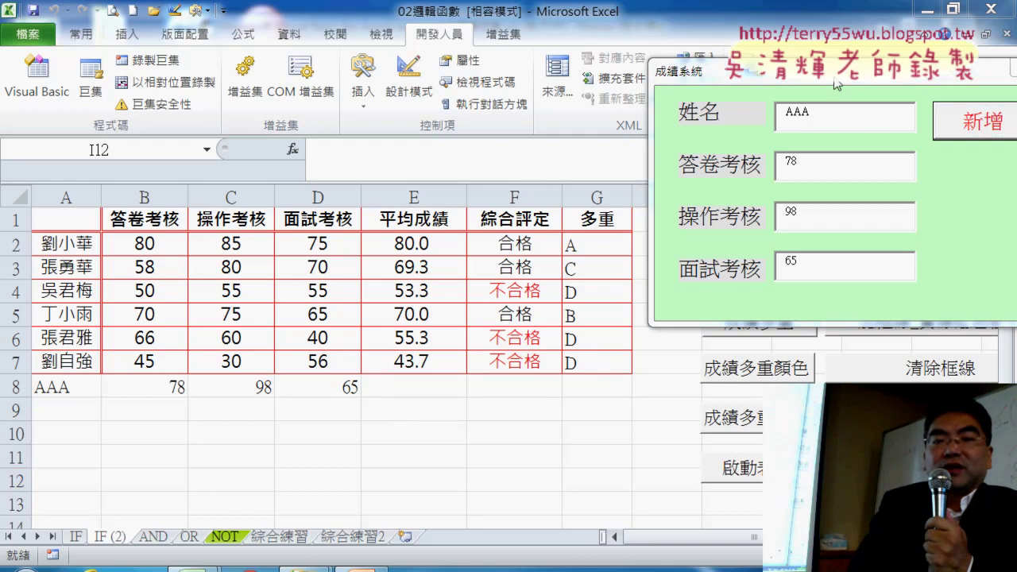
left_click_drag(834, 79, 524, 115)
left_click(782, 108)
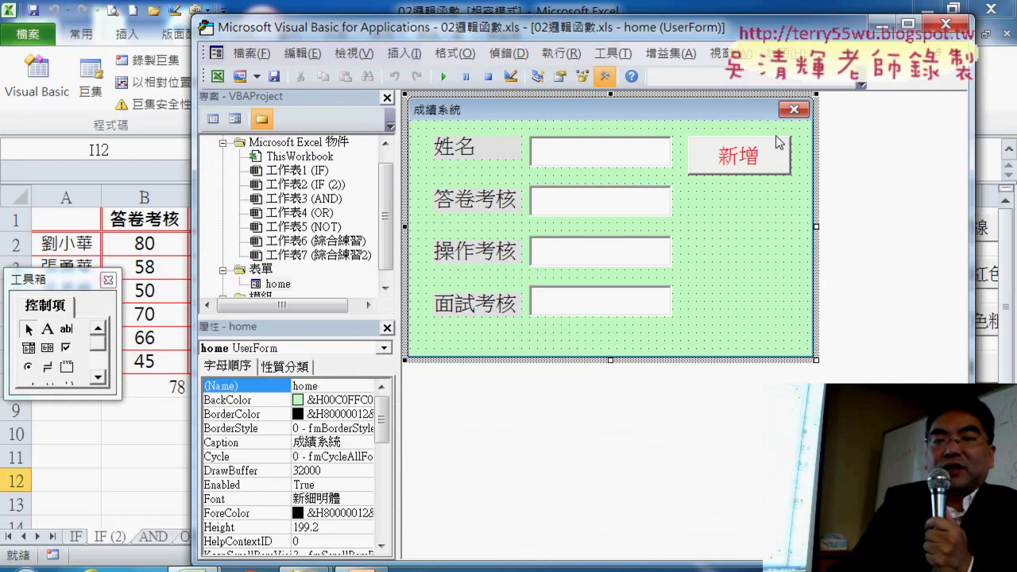
Step: Open the 新增 button's click code and insert a blank line after the TextBox4 assignment
double_click(753, 176)
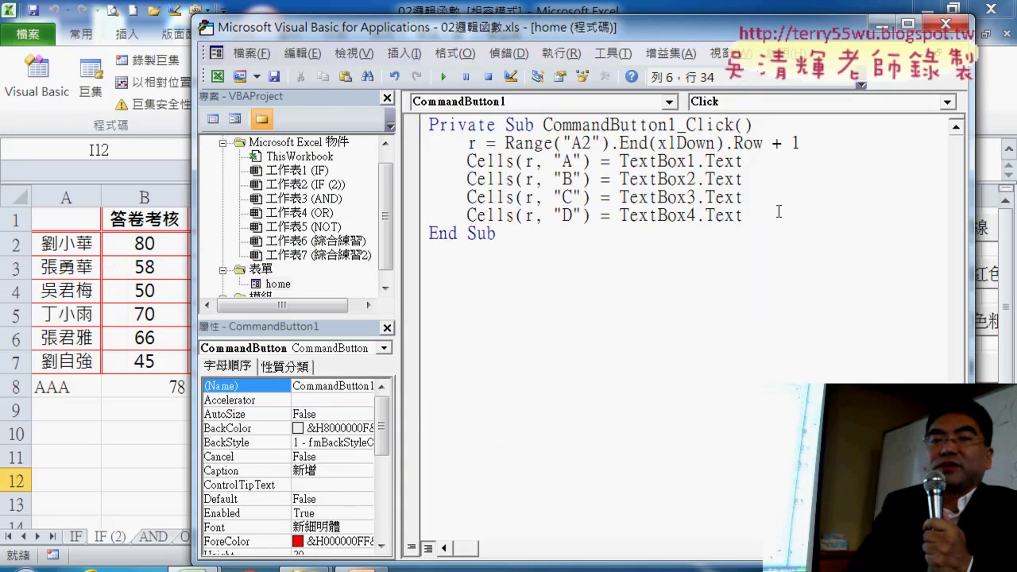
key("Return")
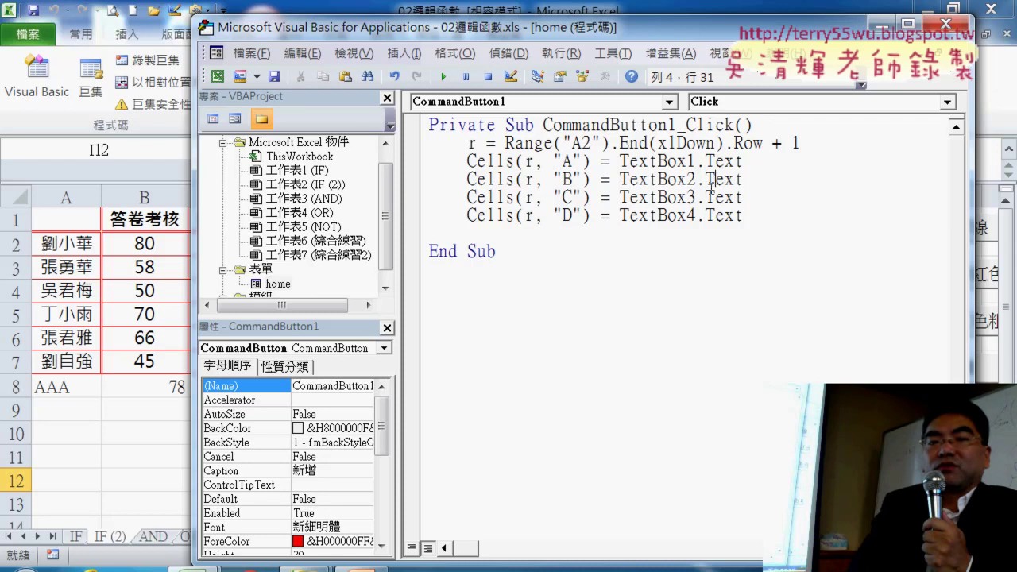
mouse_move(777, 219)
left_mouse_down()
mouse_move(623, 197)
mouse_move(719, 197)
left_mouse_up()
double_click(636, 179)
left_click(739, 216)
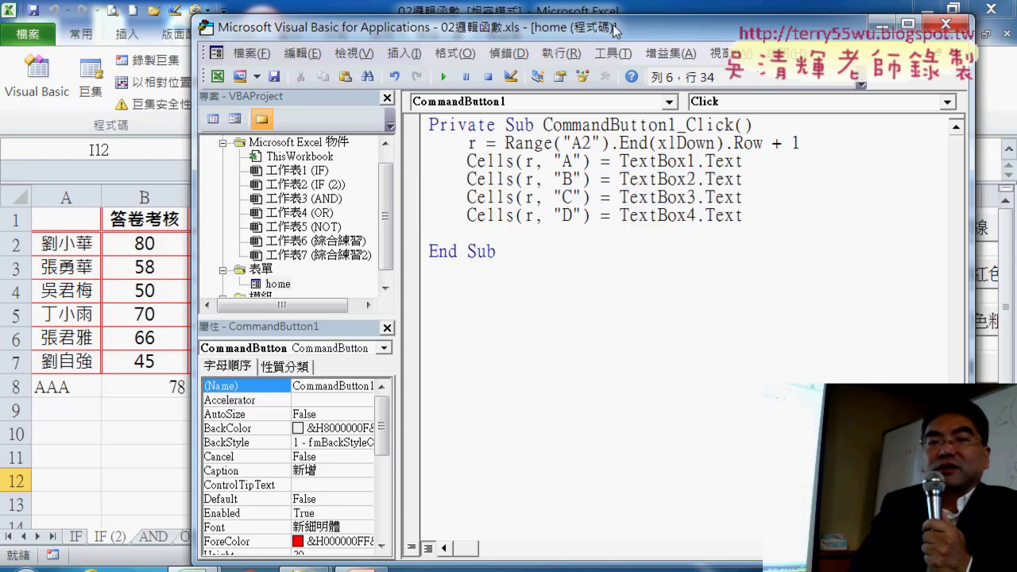
Step: Reposition the code editor and select Cells(r, "D") for copying
left_click_drag(616, 30, 742, 30)
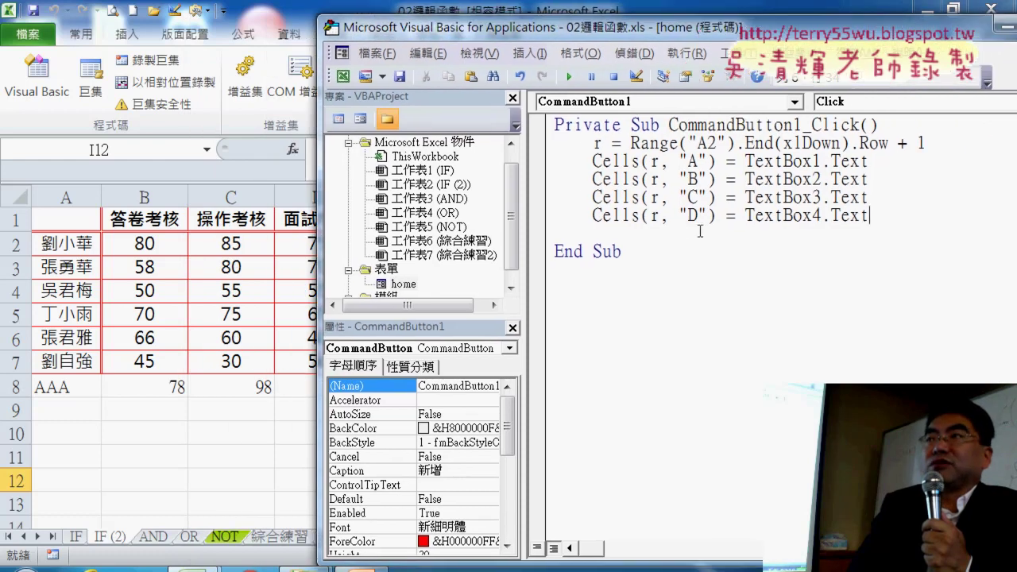
left_click(680, 232)
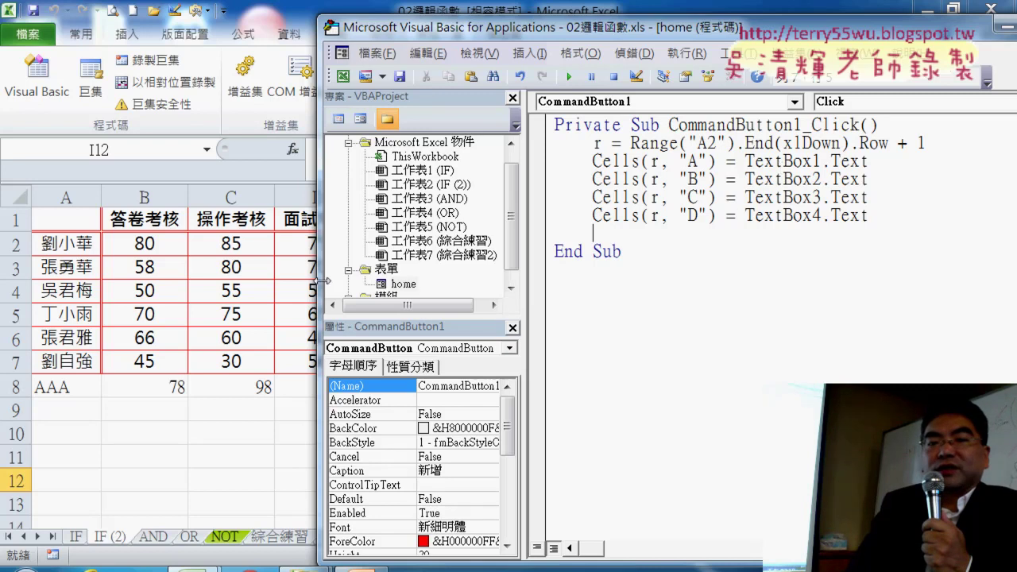
left_click_drag(321, 281, 248, 278)
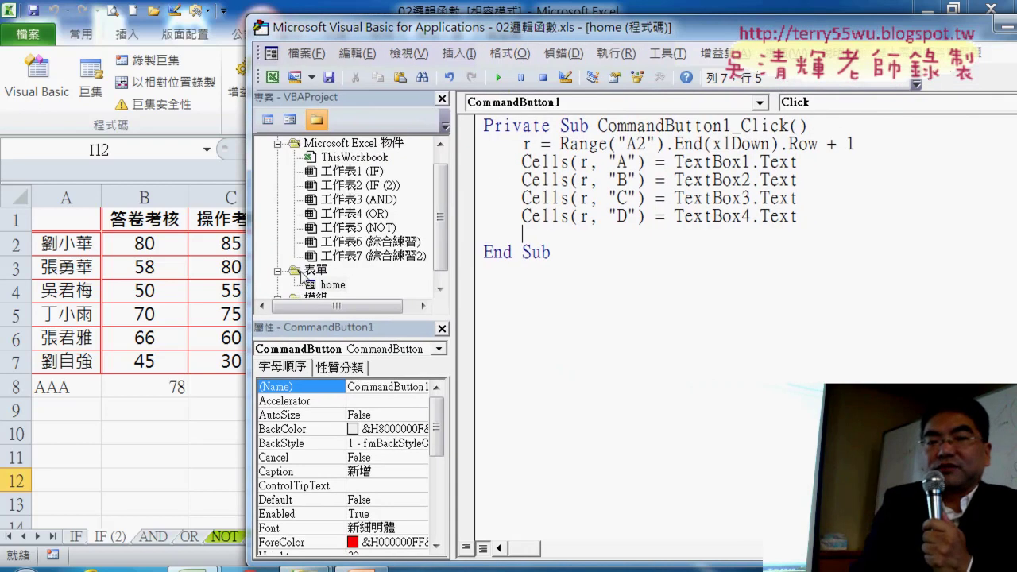
left_click_drag(523, 216, 646, 216)
key("ctrl+c")
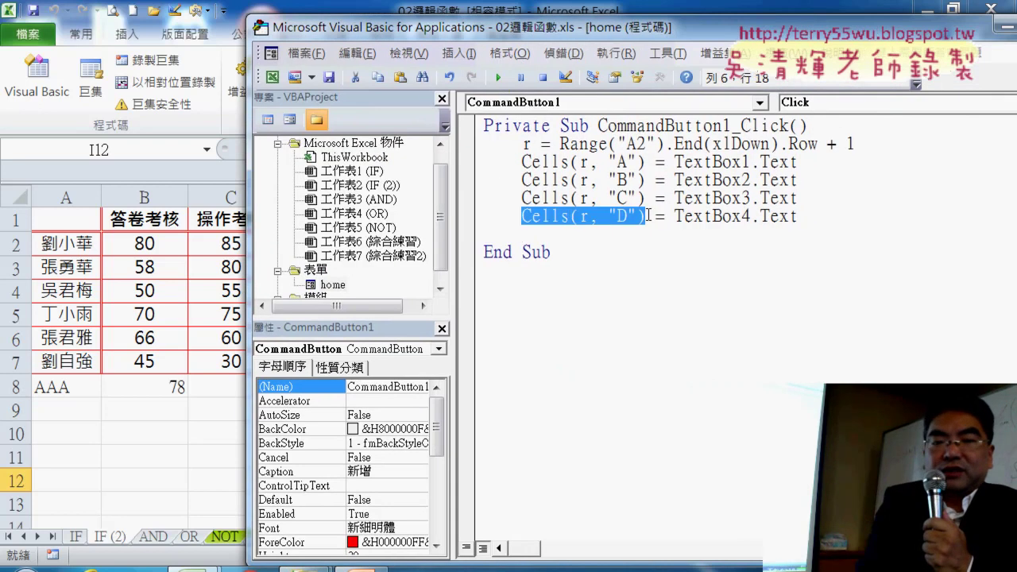
Step: Paste Cells(r, "D") on the blank line and change its column to "E"
left_click(609, 240)
key("ctrl+v")
key("Left")
key("Left")
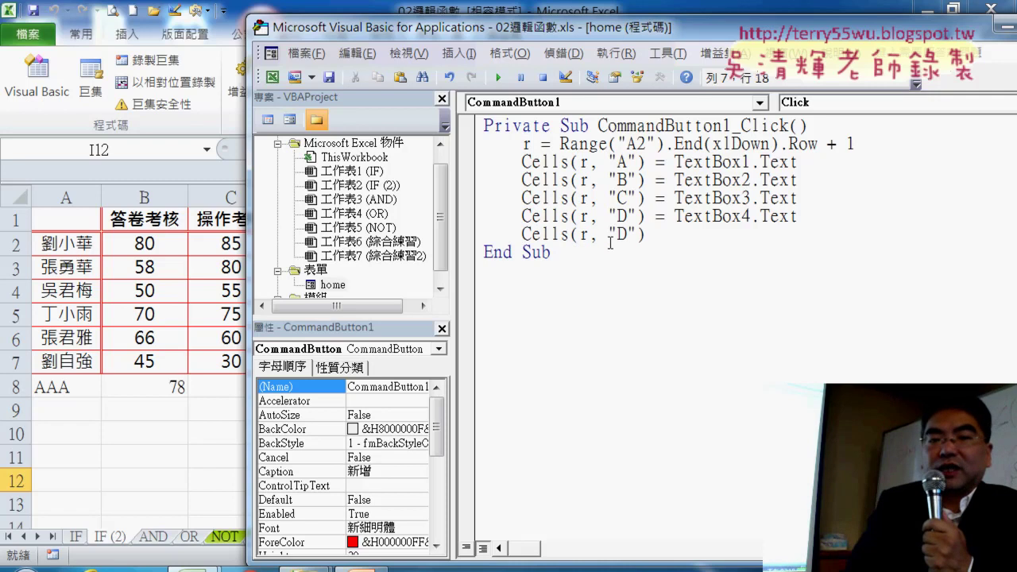
key("Delete")
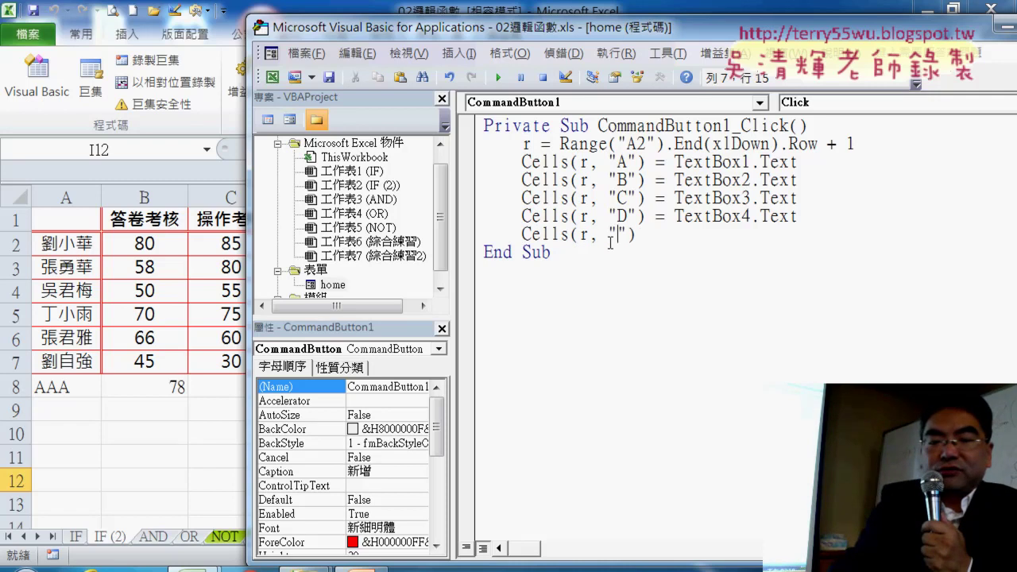
type("E")
left_click(660, 234)
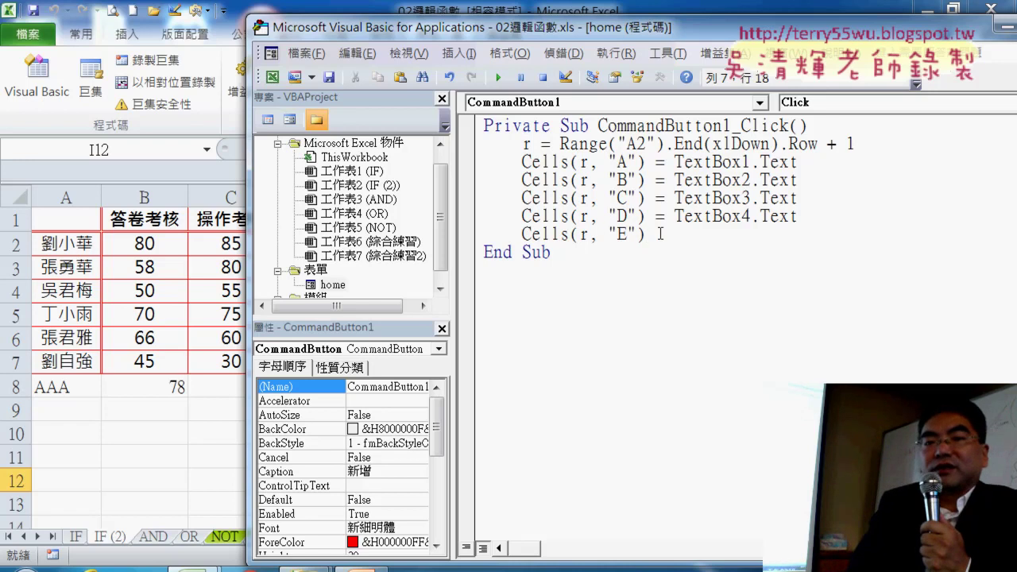
Step: Dismiss the compile error and paste TextBox2.Text after the equals sign
left_click(685, 178)
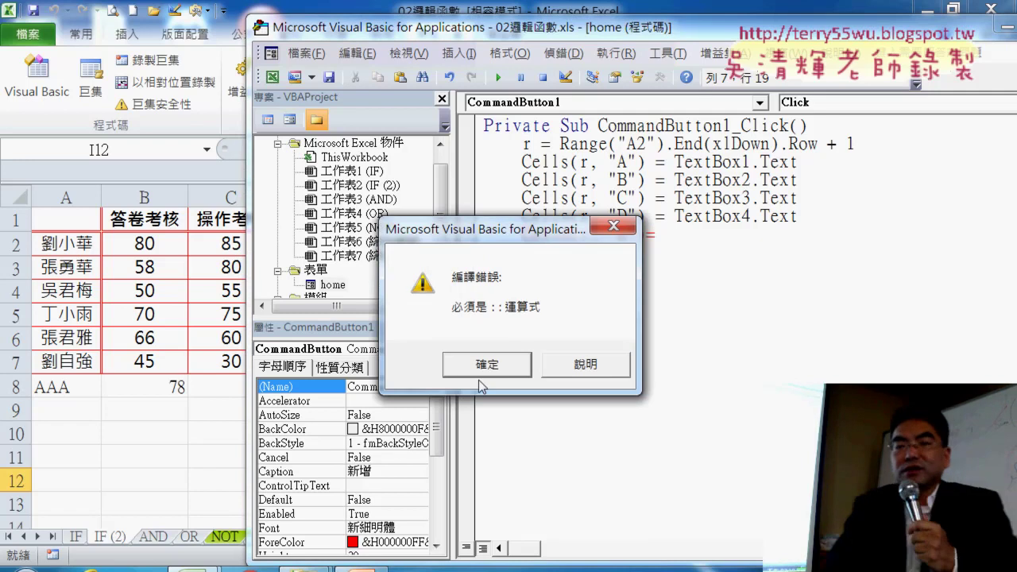
key("Return")
left_click_drag(673, 180, 790, 188)
key("ctrl+c")
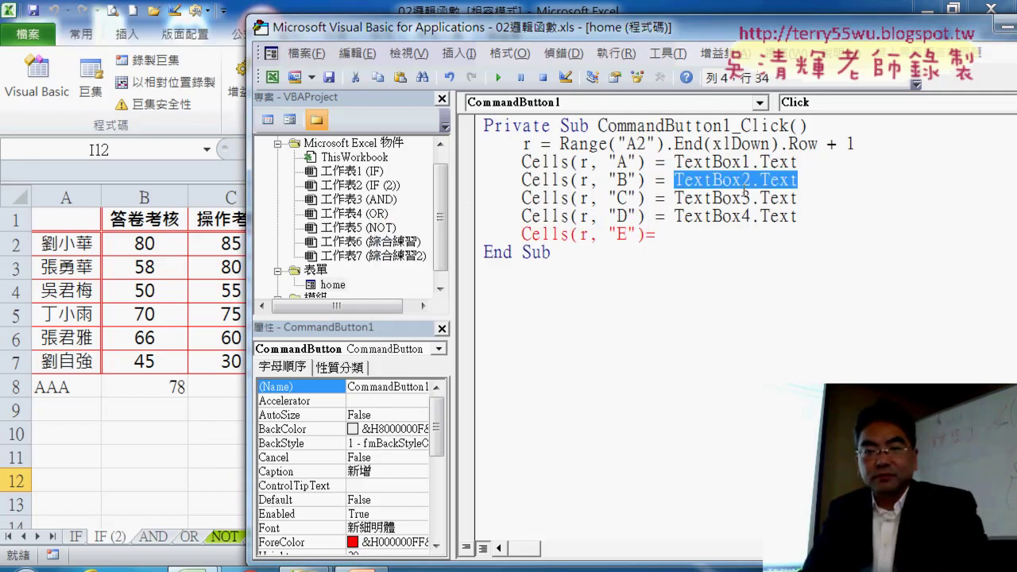
left_click(734, 240)
key("ctrl+v")
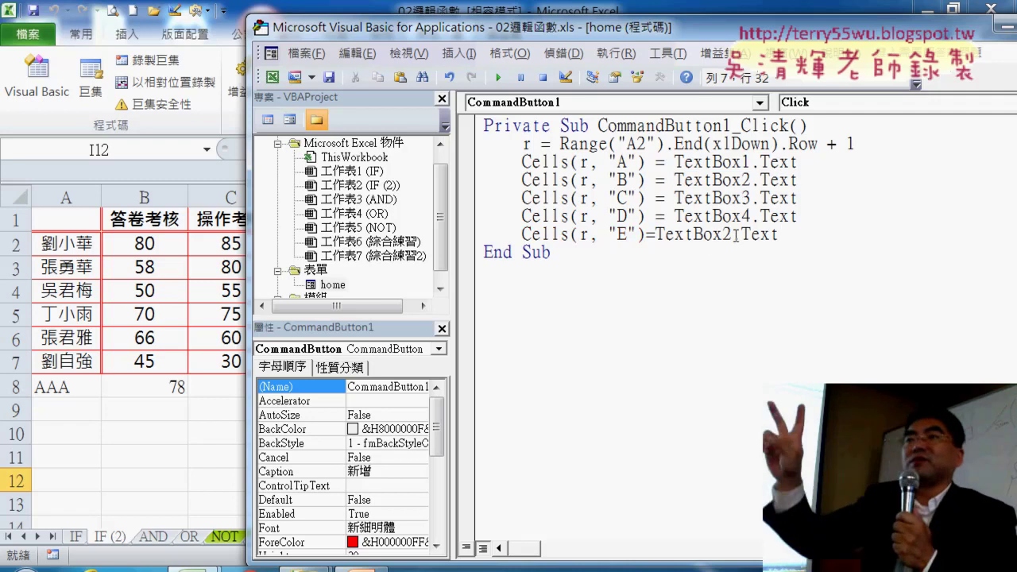
left_click_drag(779, 234, 655, 235)
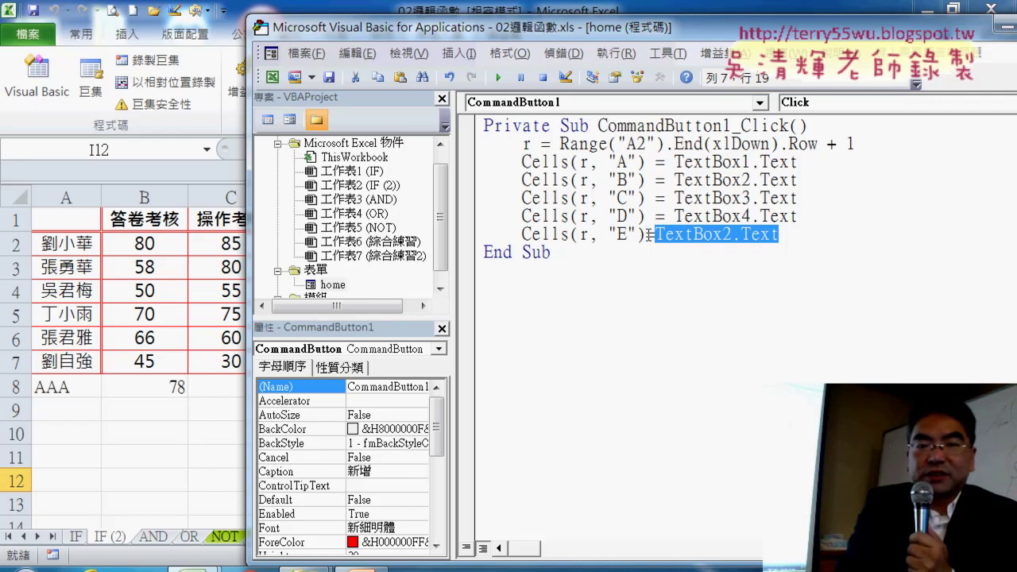
Step: Wrap TextBox2.Text in cint() on the column E line
left_click(662, 234)
left_click(656, 234)
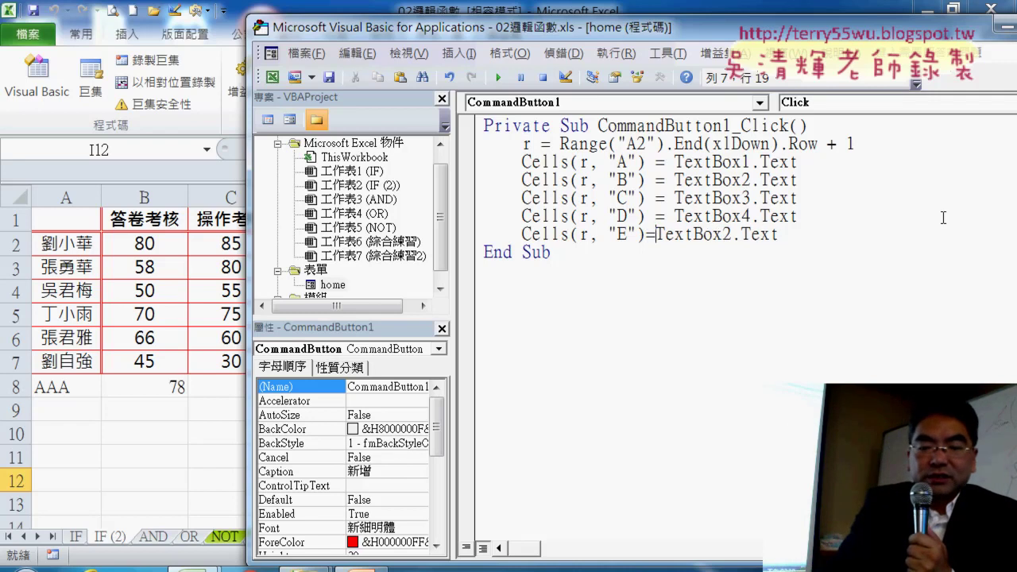
type("c")
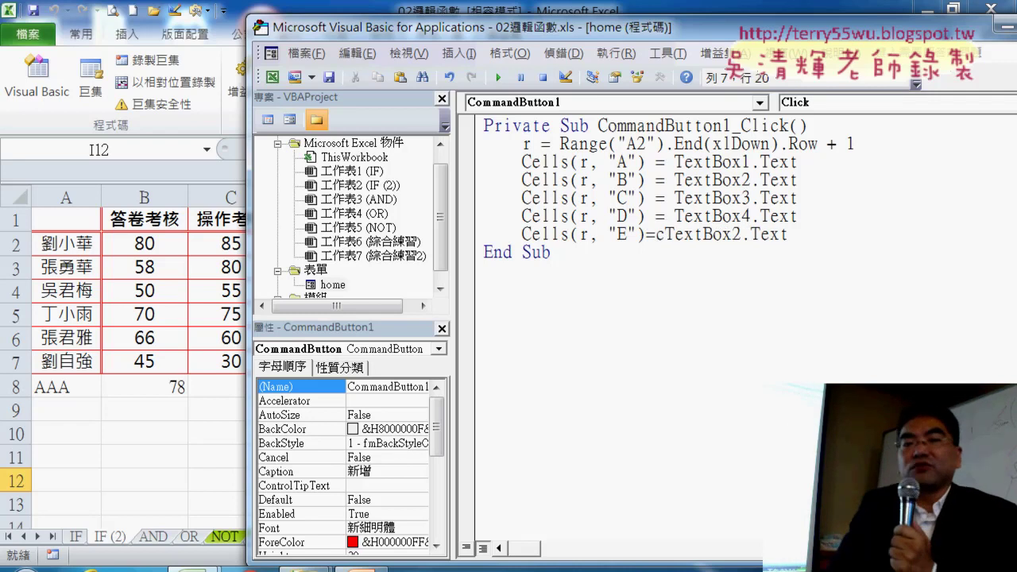
type("int")
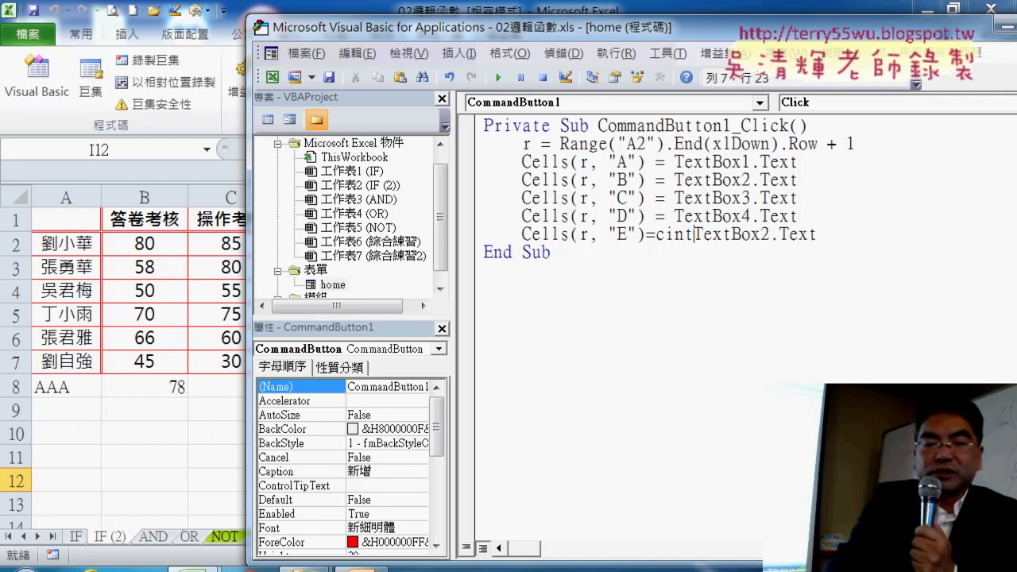
type("(")
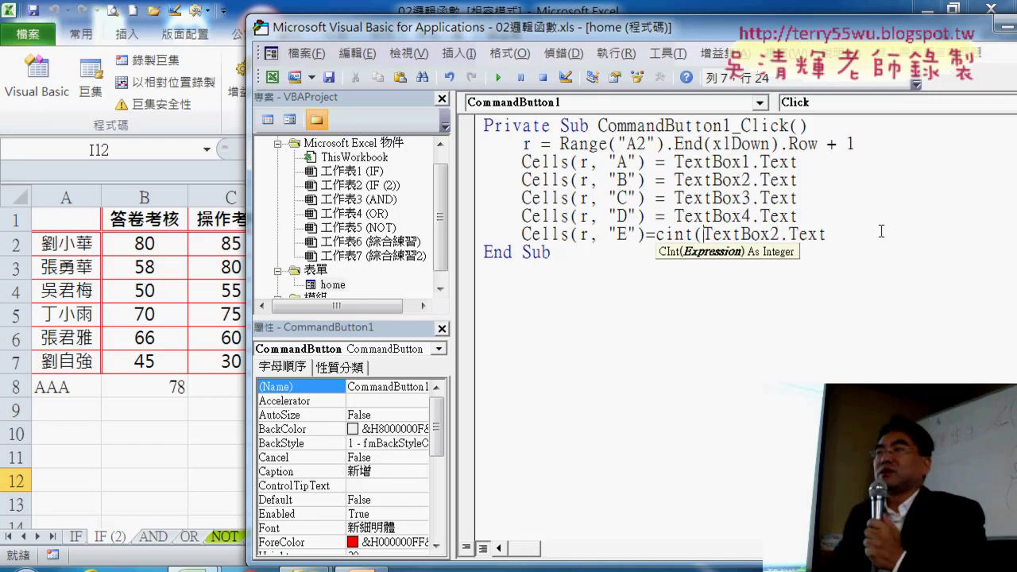
left_click(880, 231)
type(")+")
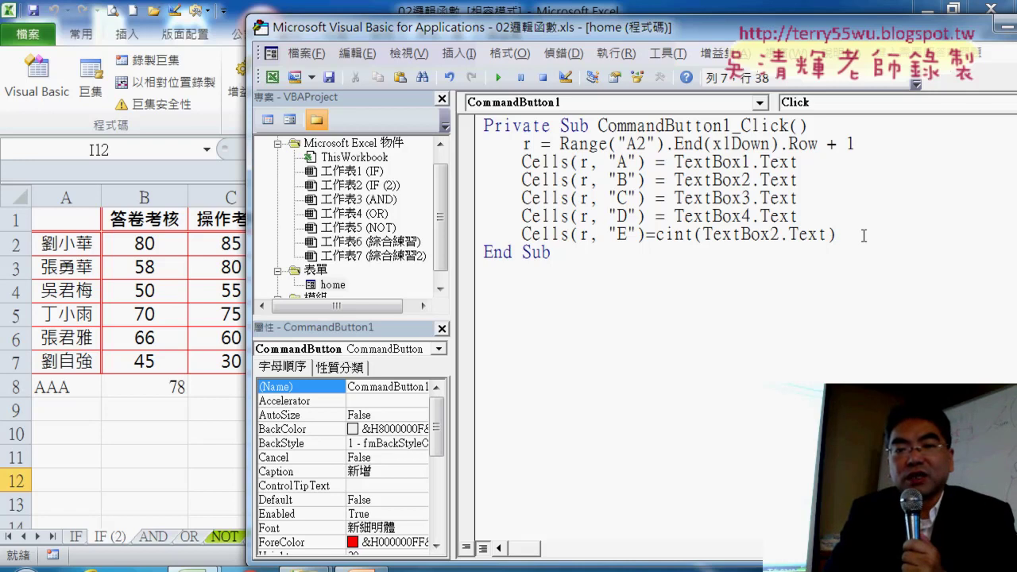
double_click(662, 231)
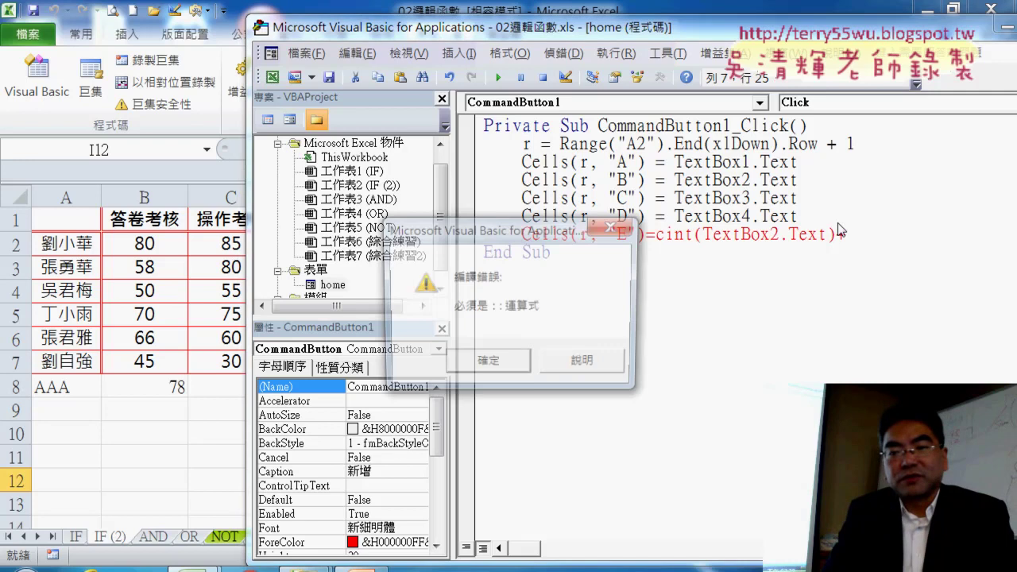
left_click(512, 374)
type("+")
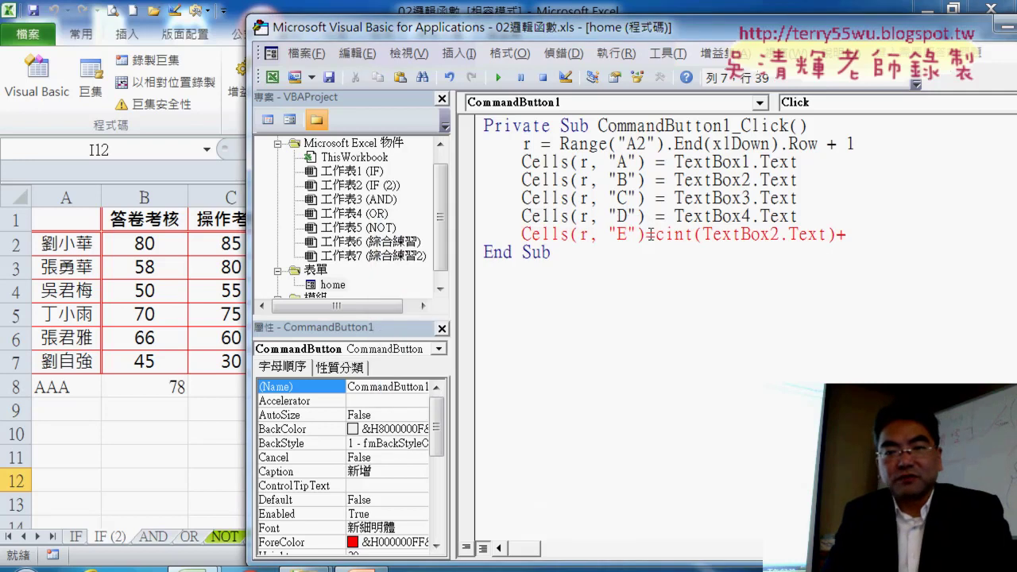
Step: Add +cint(TextBox3.Text) after the first term by copying and editing it
left_click_drag(652, 235, 830, 239)
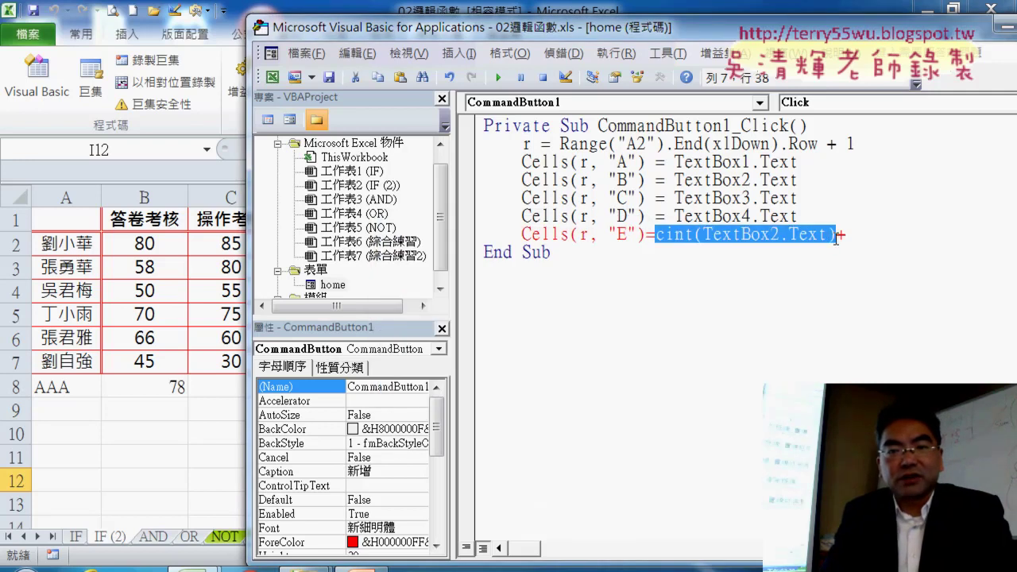
key("ctrl+c")
left_click(867, 233)
key("ctrl+v")
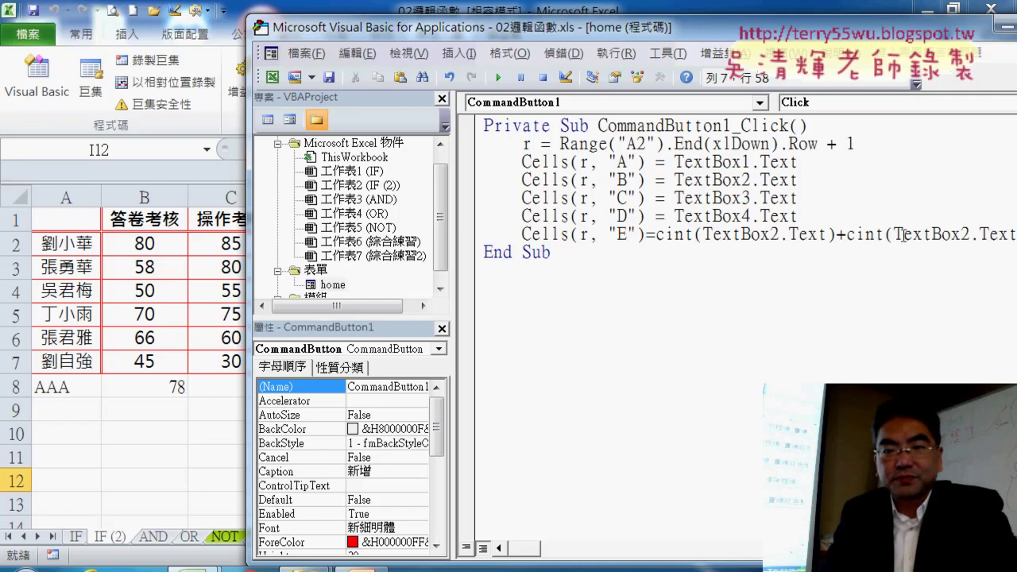
left_click_drag(649, 36, 418, 57)
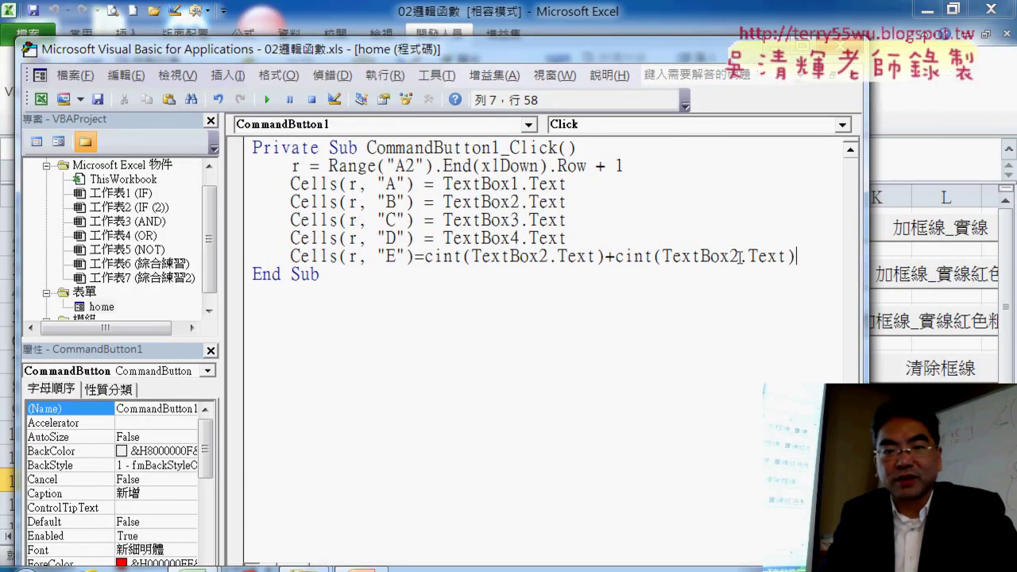
left_click_drag(740, 257, 729, 257)
type("3")
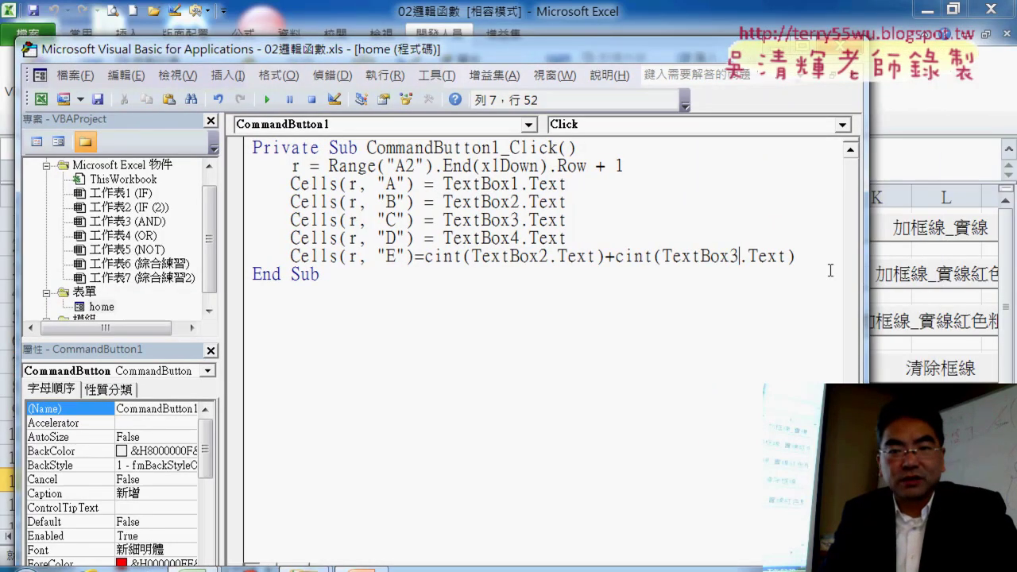
Step: Append +cint(TextBox4.Text) to complete the three-score sum
left_click_drag(793, 256, 605, 255)
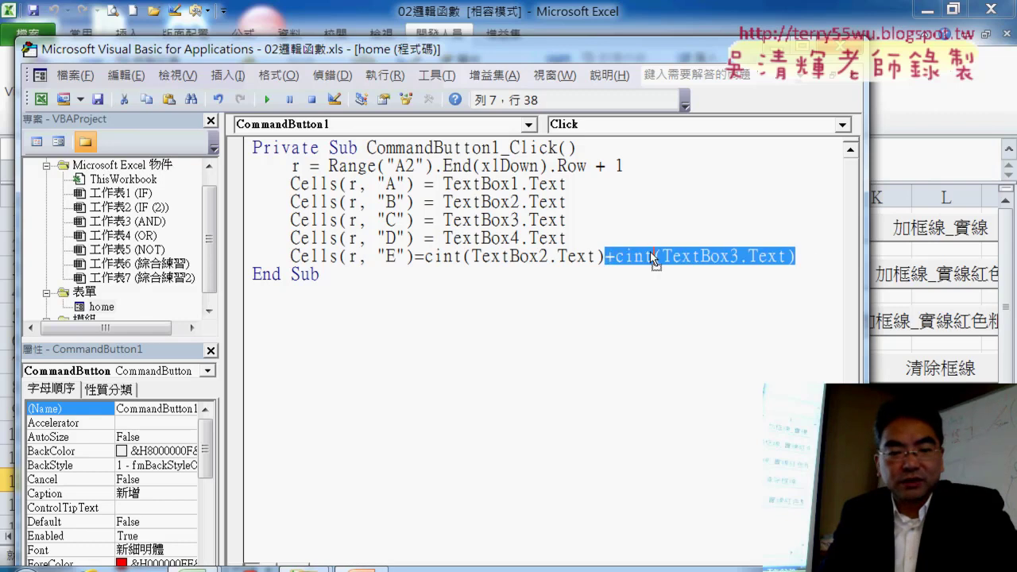
key("ctrl+c")
left_click(812, 261)
key("ctrl+v")
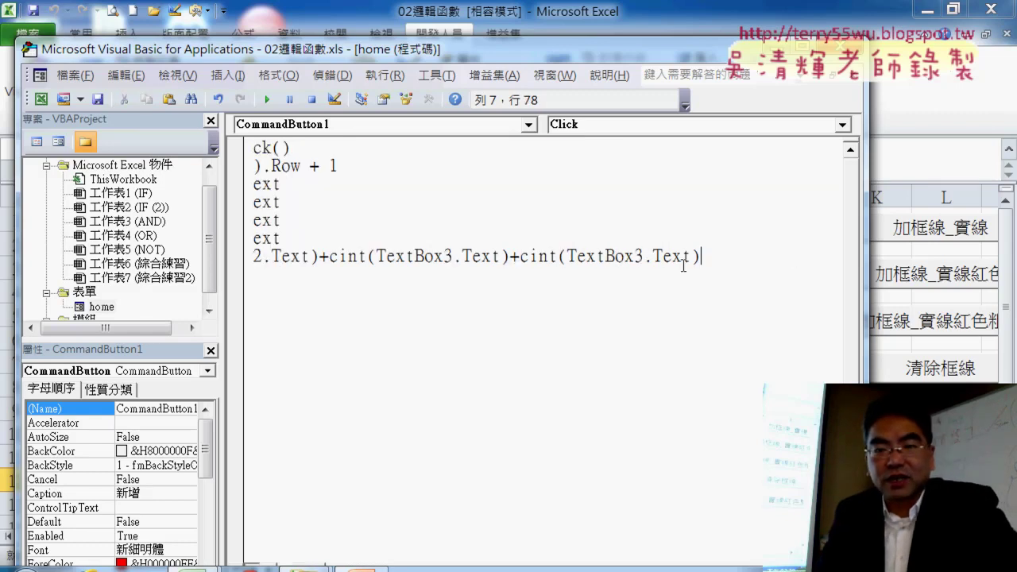
left_click(643, 256)
key("shift+Left")
type("4")
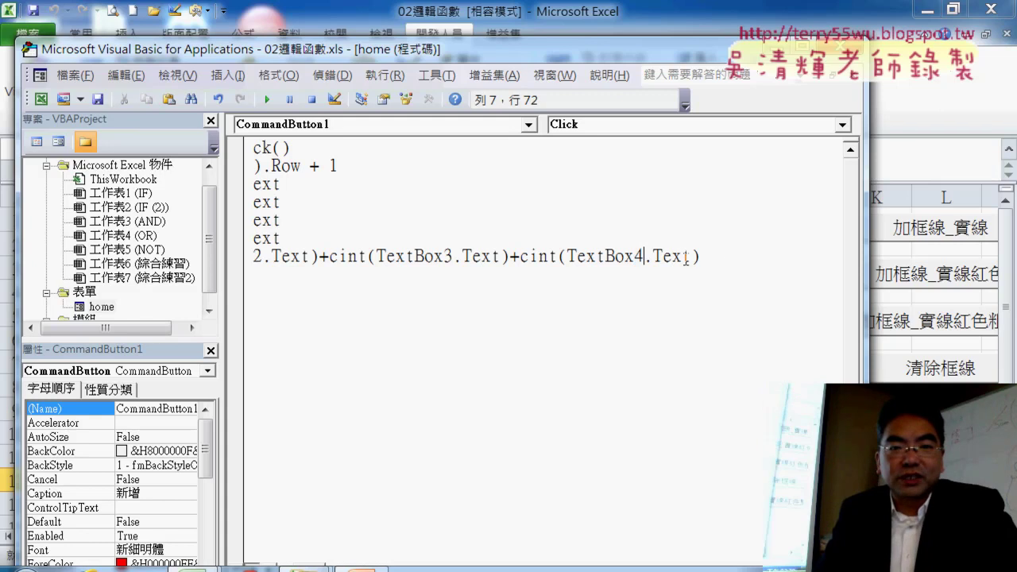
left_click(736, 256)
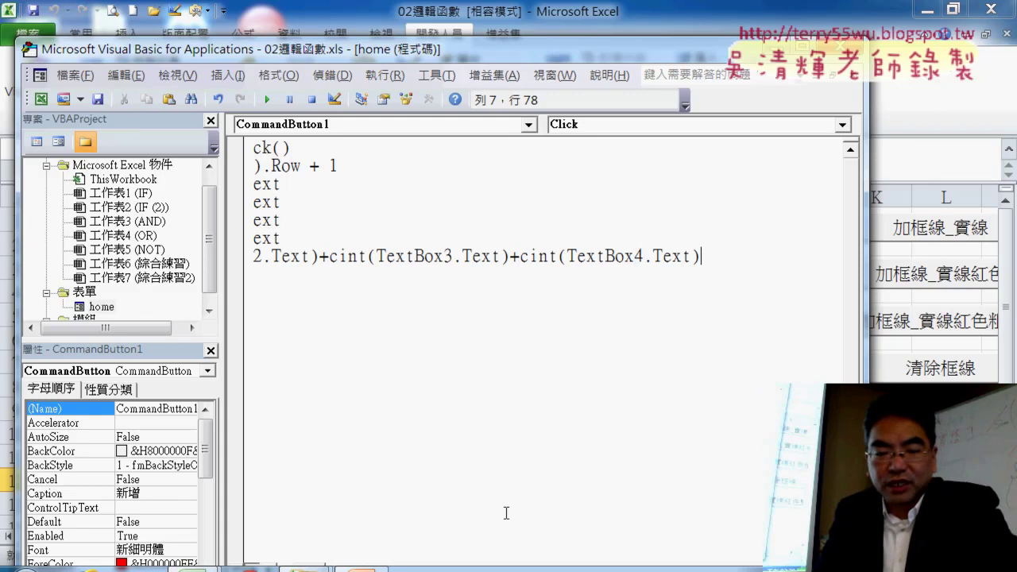
Step: Append /3) to the column E line and open a parenthesis after the equals sign
left_click_drag(408, 46, 466, 11)
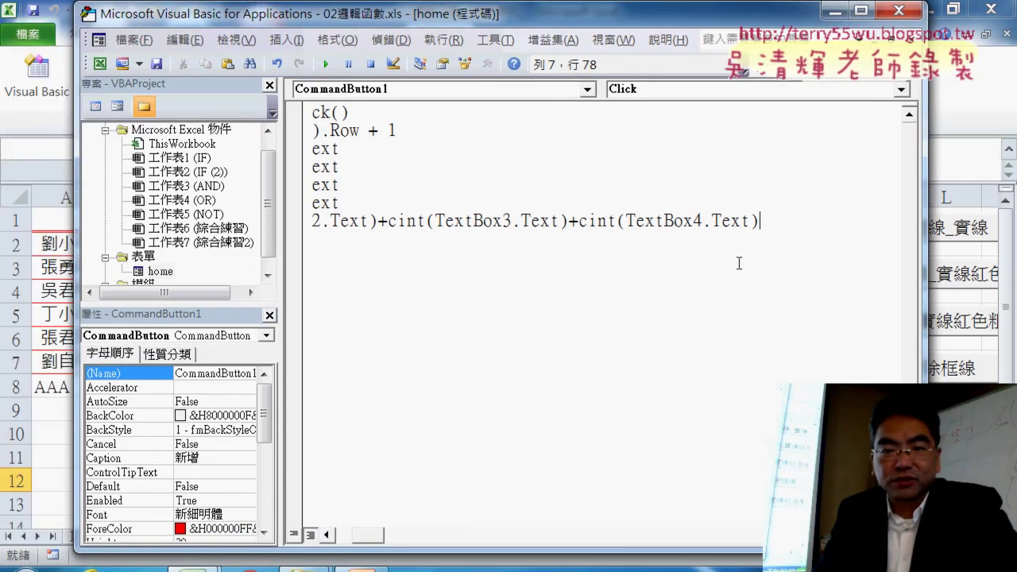
type("/")
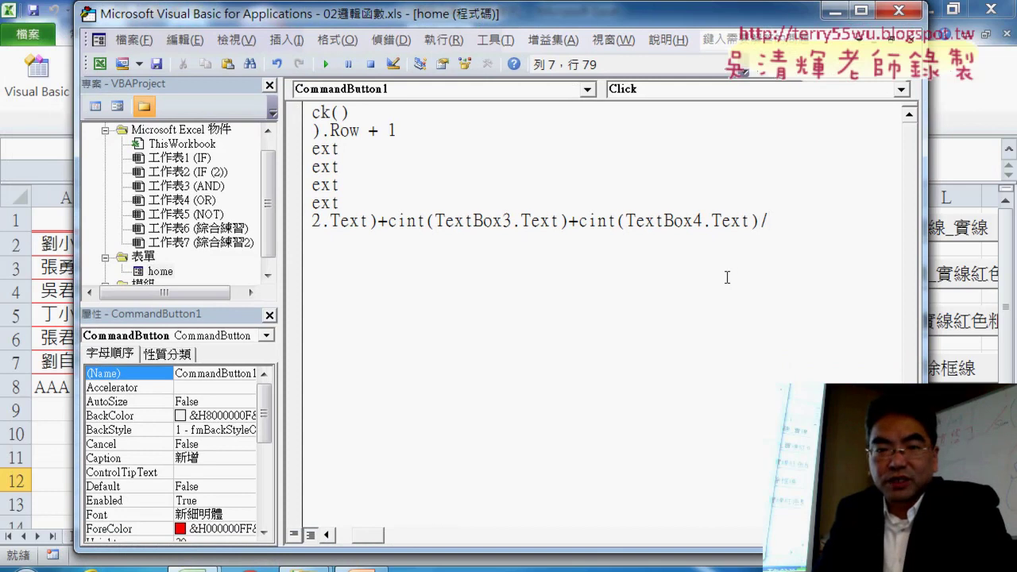
type("3")
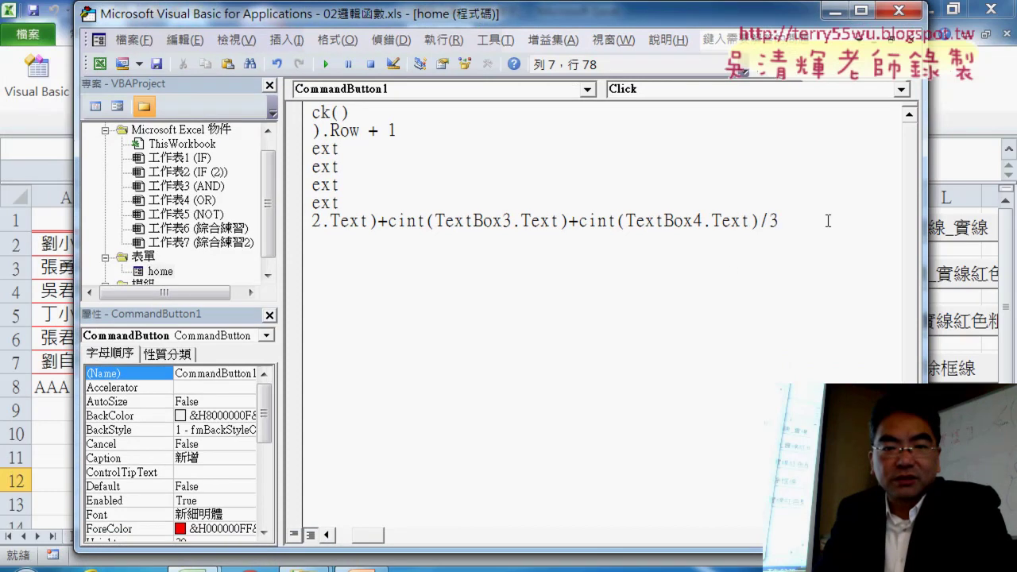
type(")")
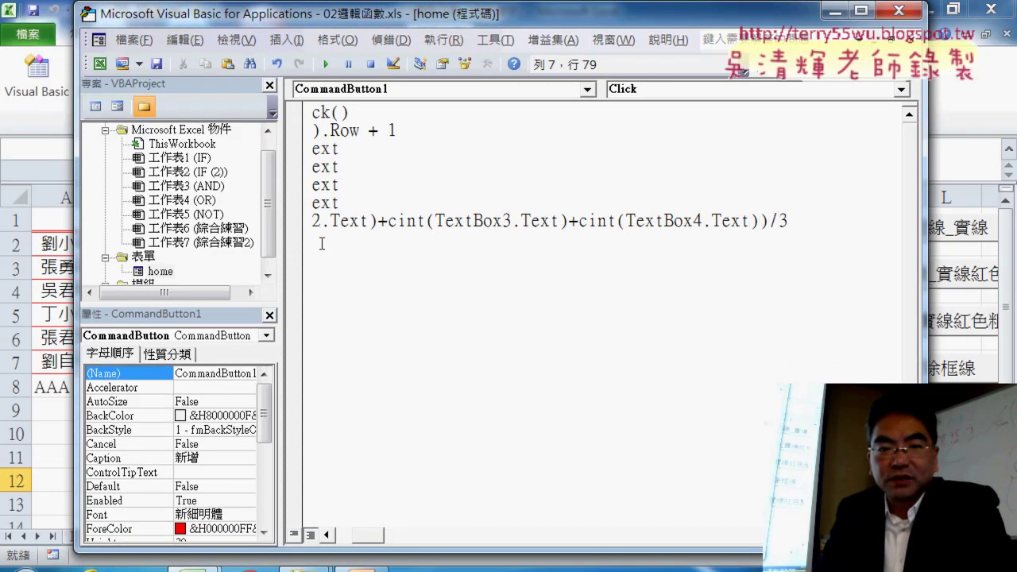
left_click_drag(350, 228, 469, 220)
left_click(484, 221)
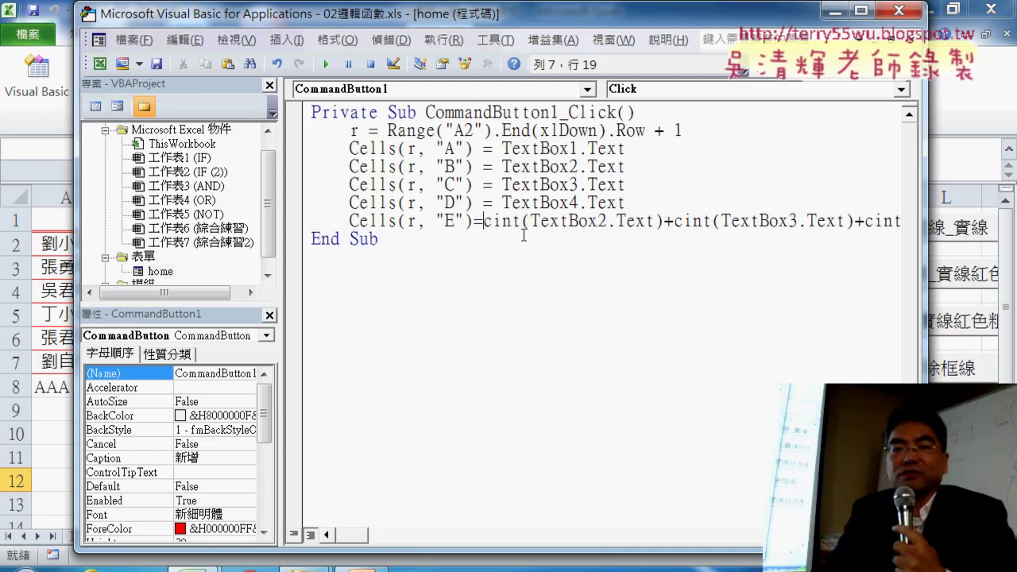
type("(")
left_click(577, 297)
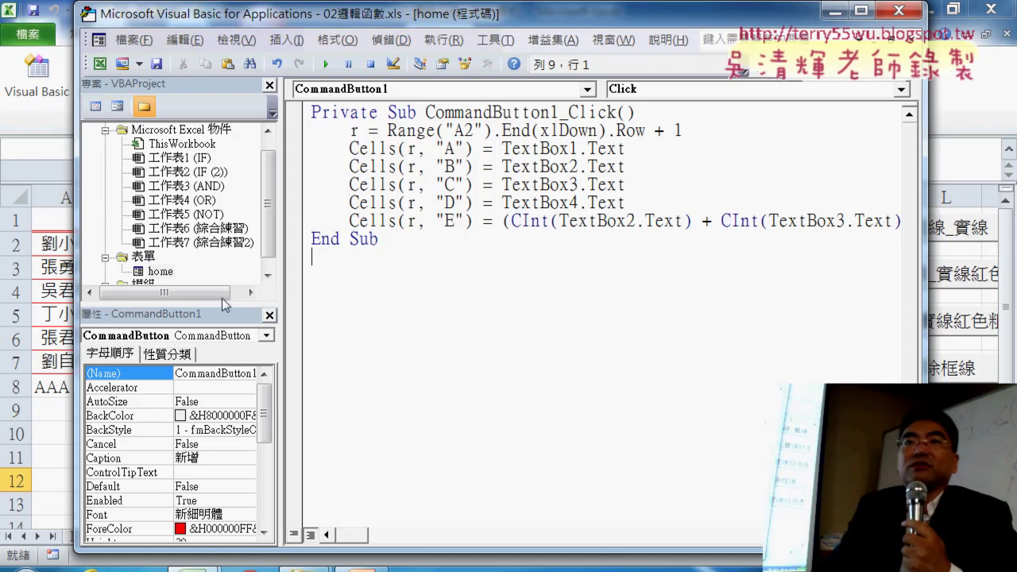
left_click_drag(472, 223, 348, 221)
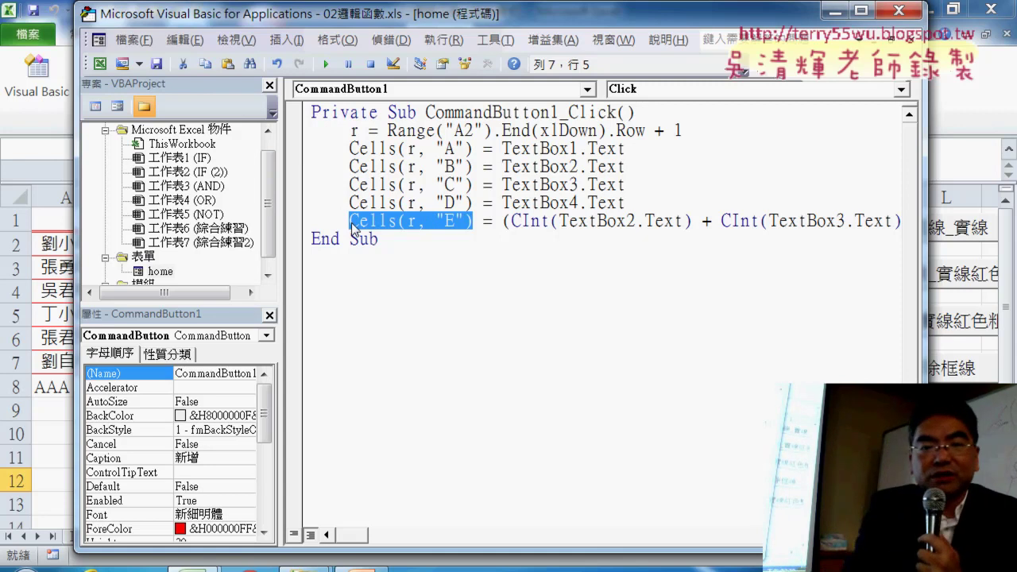
Step: Wrap the column E average in round(…, 0) so it becomes a whole number
left_click(502, 222)
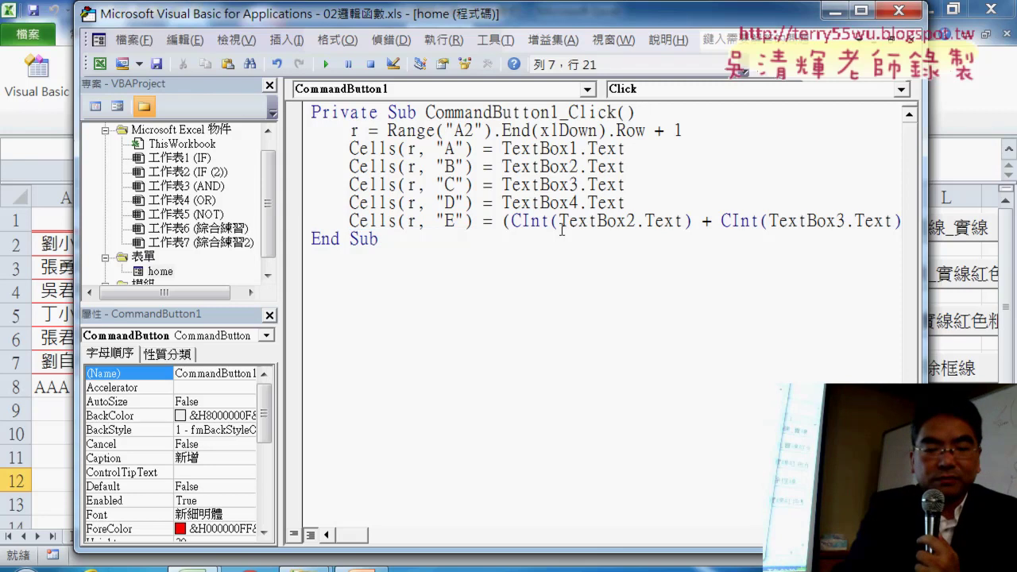
type("r")
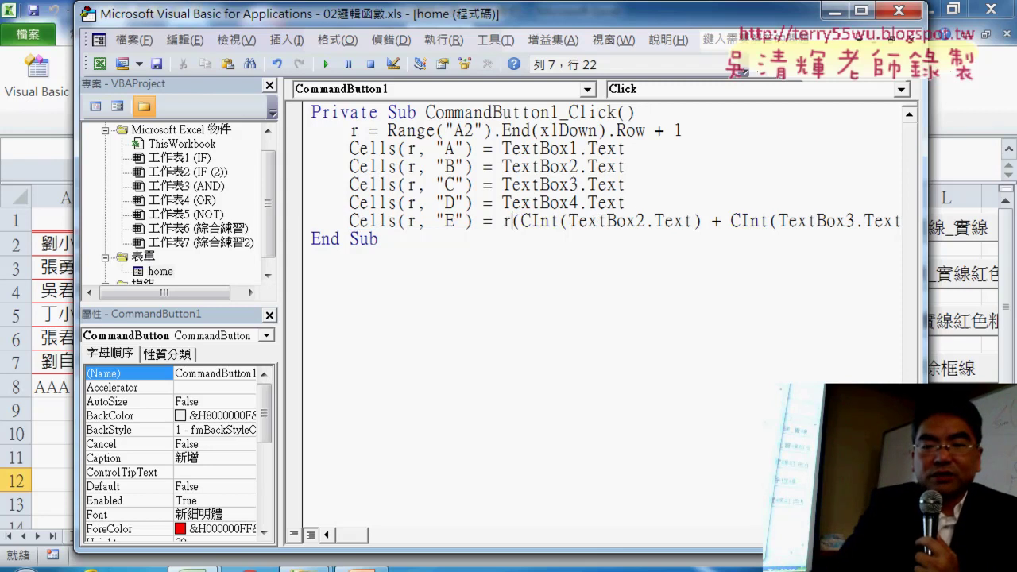
type("oun")
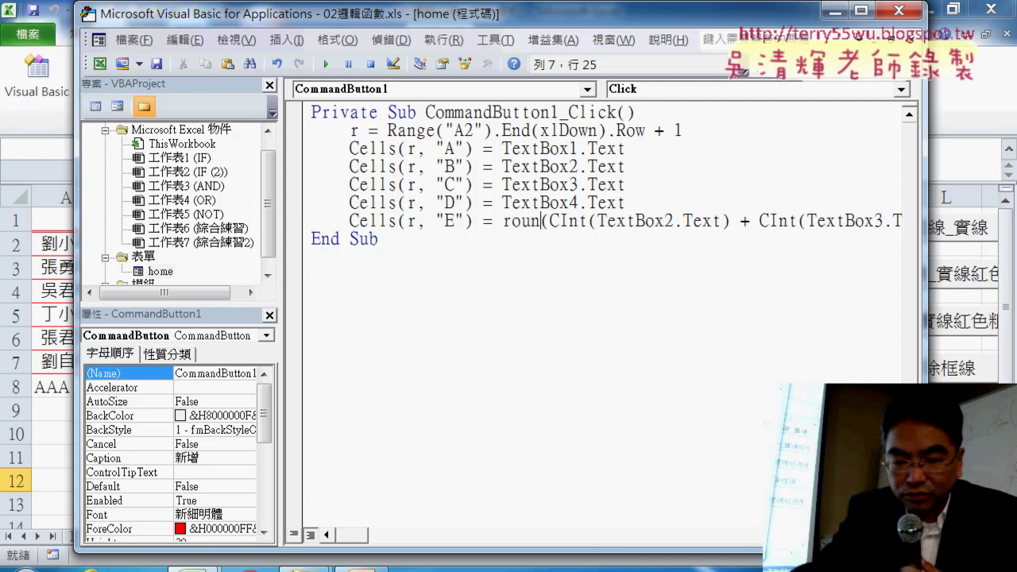
type("d(")
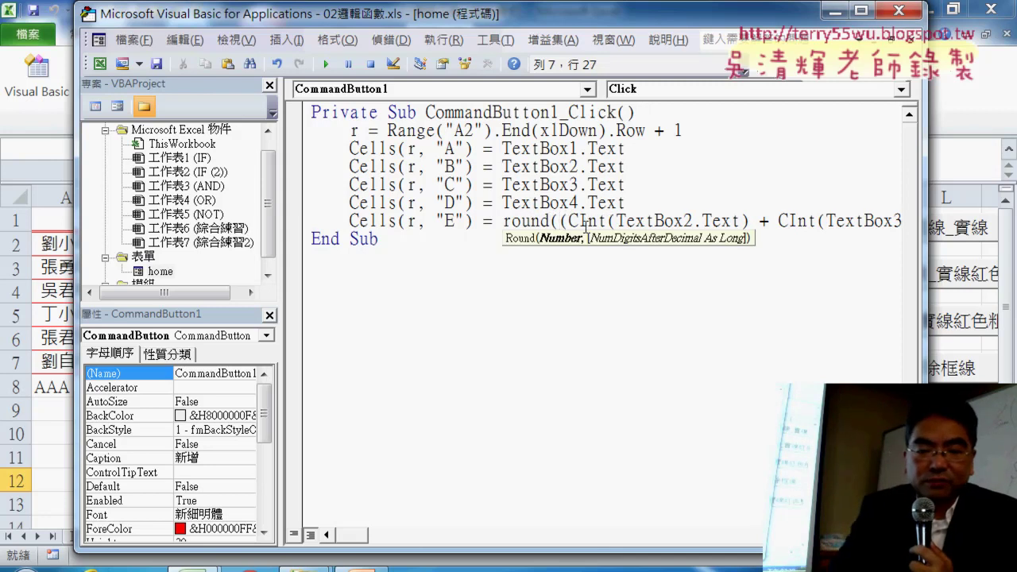
left_click_drag(362, 537, 390, 540)
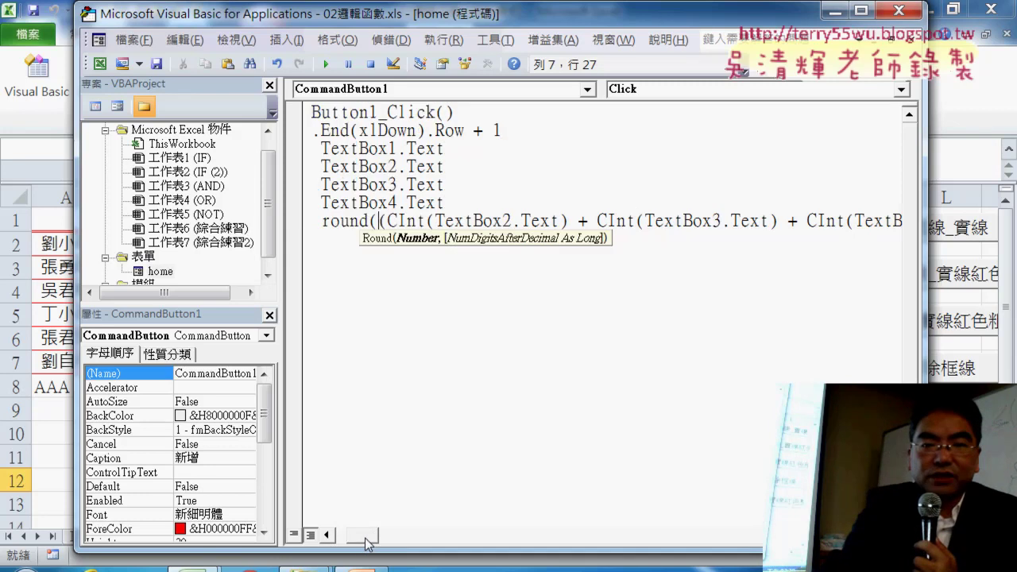
left_click(715, 220)
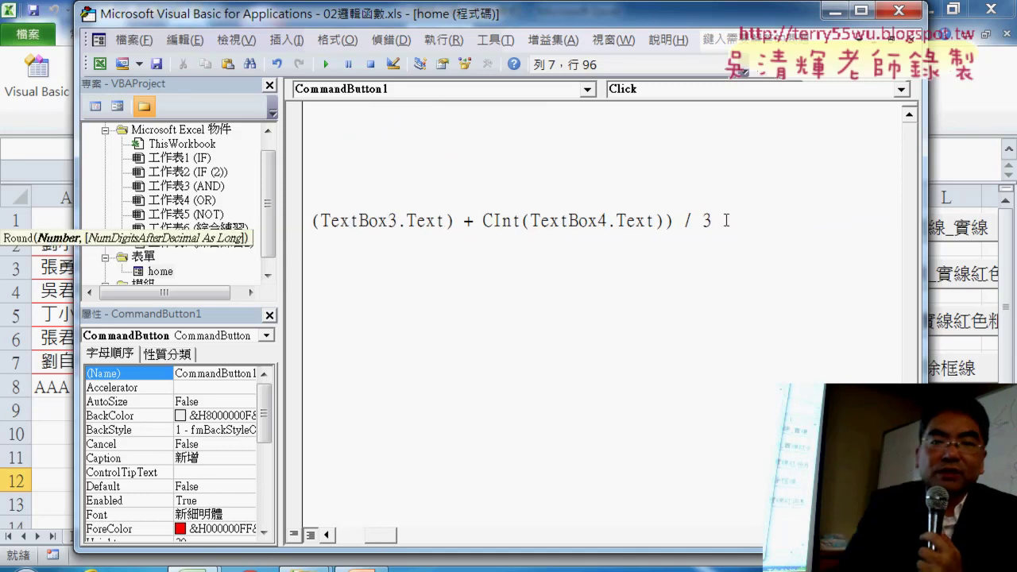
type(",0")
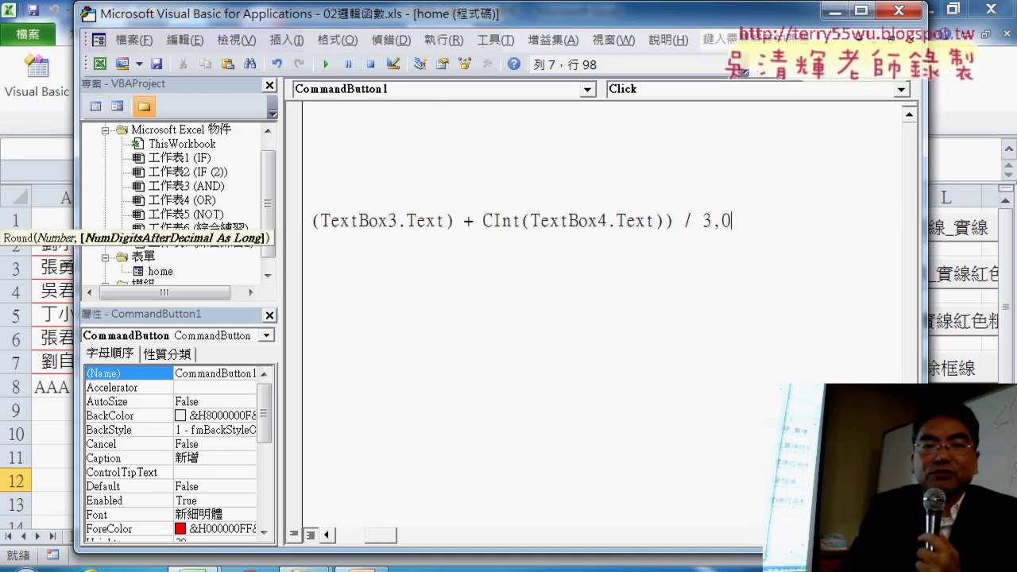
type(")")
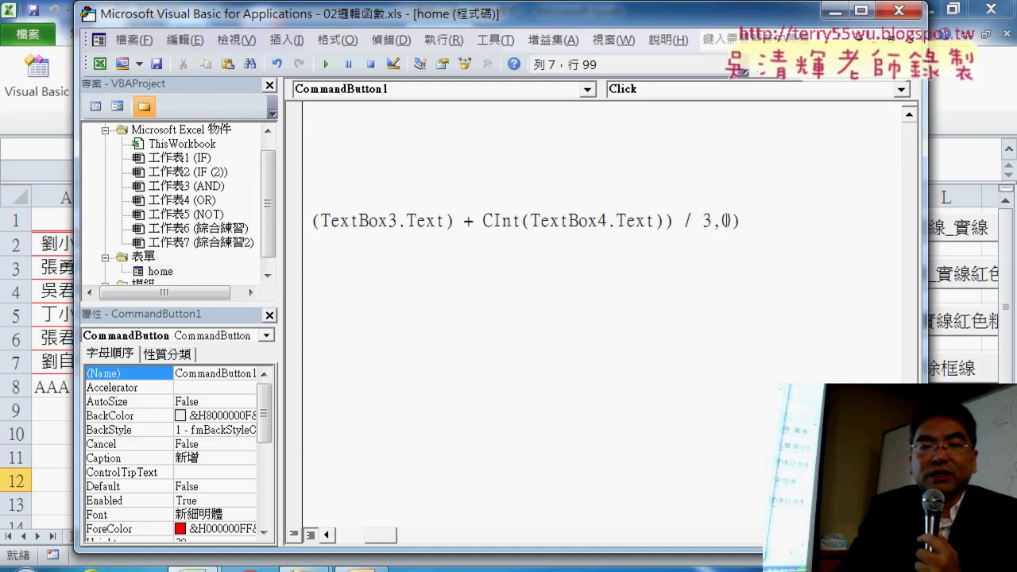
left_click(767, 276)
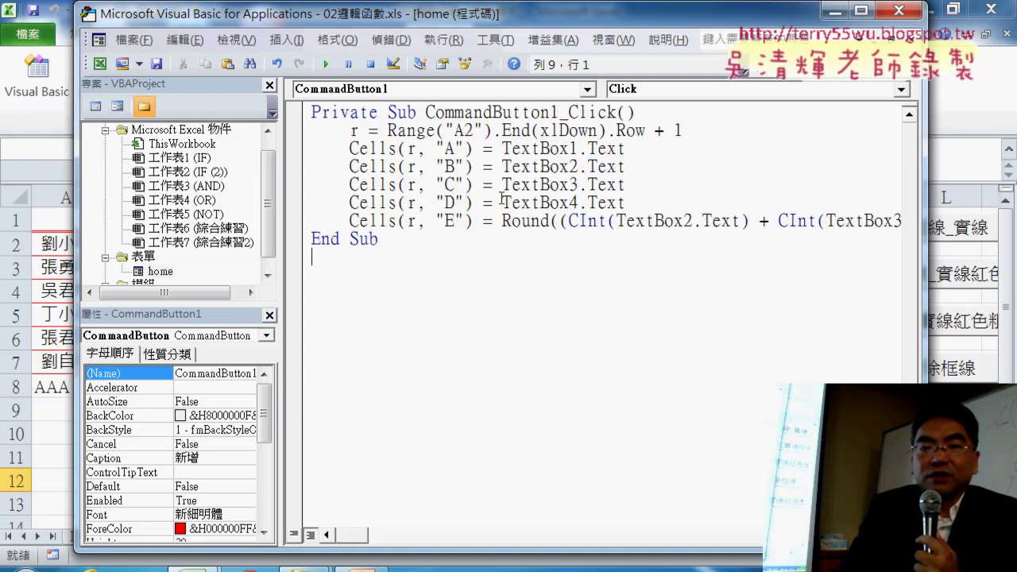
left_click_drag(277, 193, 177, 193)
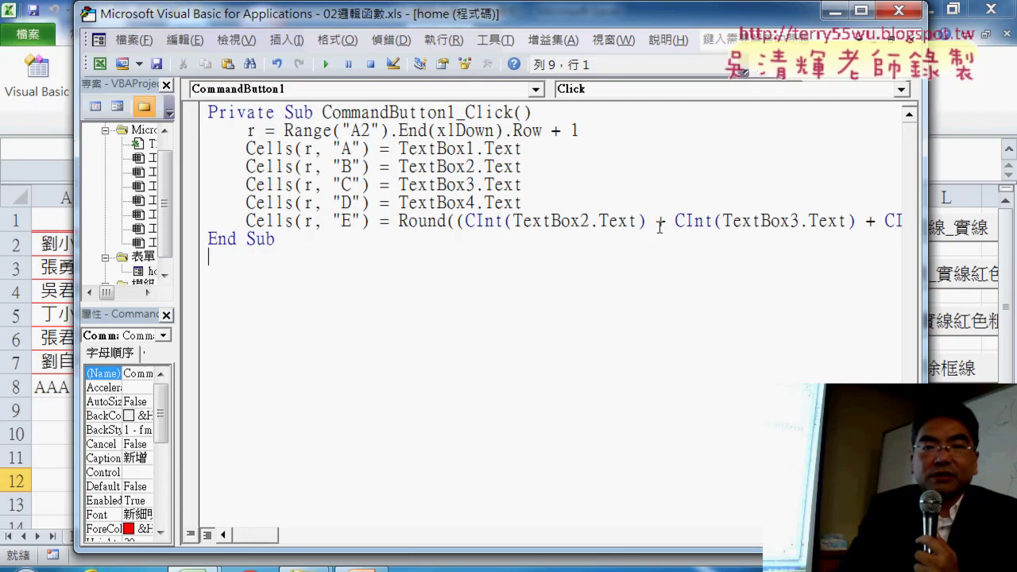
left_click(713, 221)
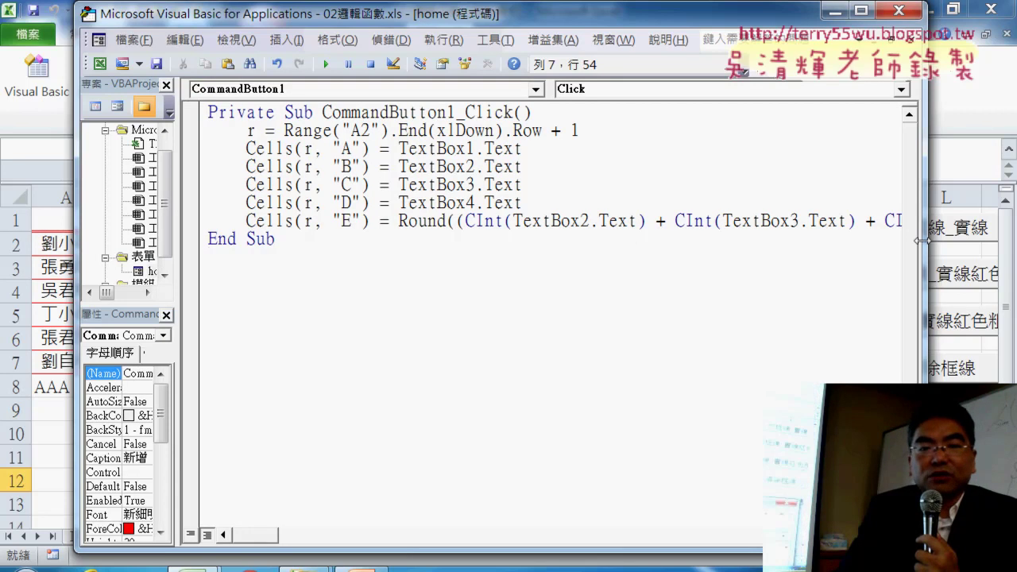
left_click_drag(921, 240, 990, 242)
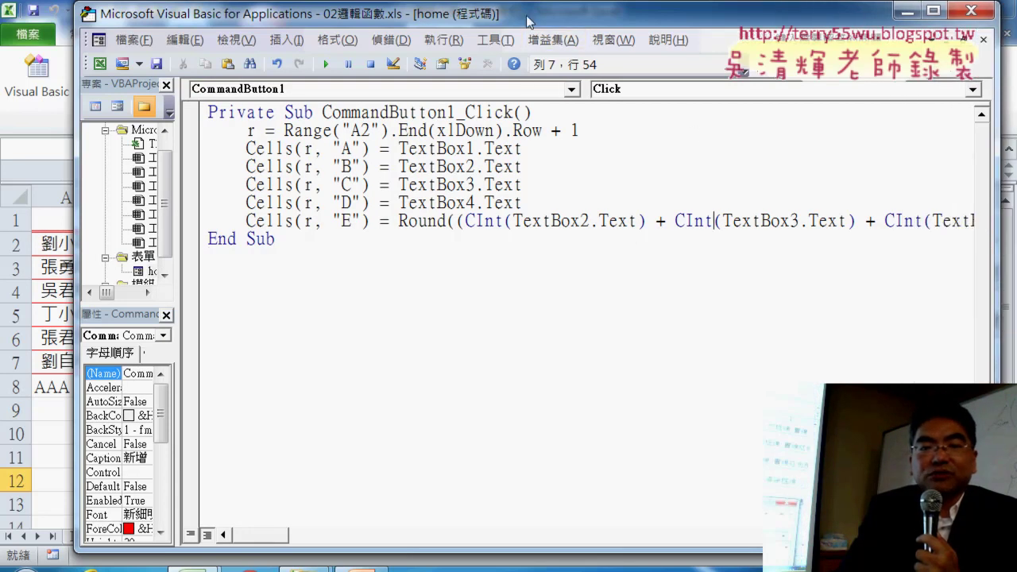
left_click_drag(529, 22, 513, 423)
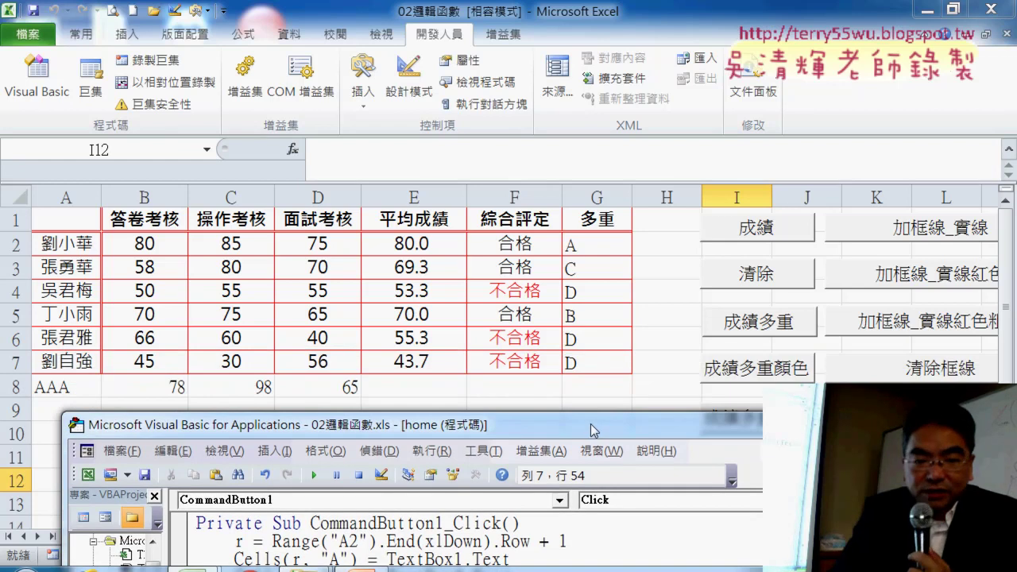
left_click_drag(595, 424, 597, 61)
left_click(242, 268)
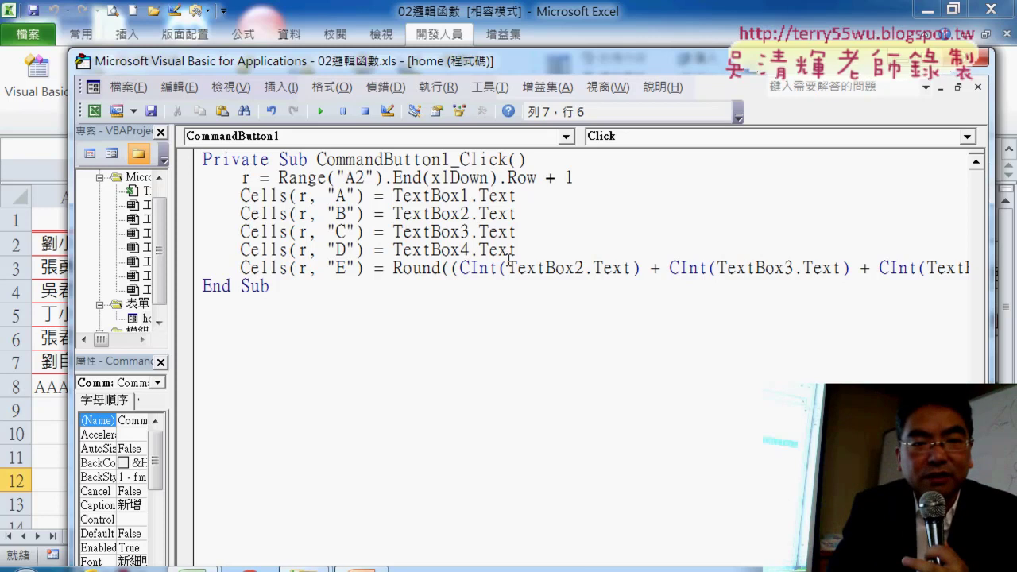
Step: Copy the Cells(r, "E") = assignment onto a new line and change E to F
key("End")
key("Home")
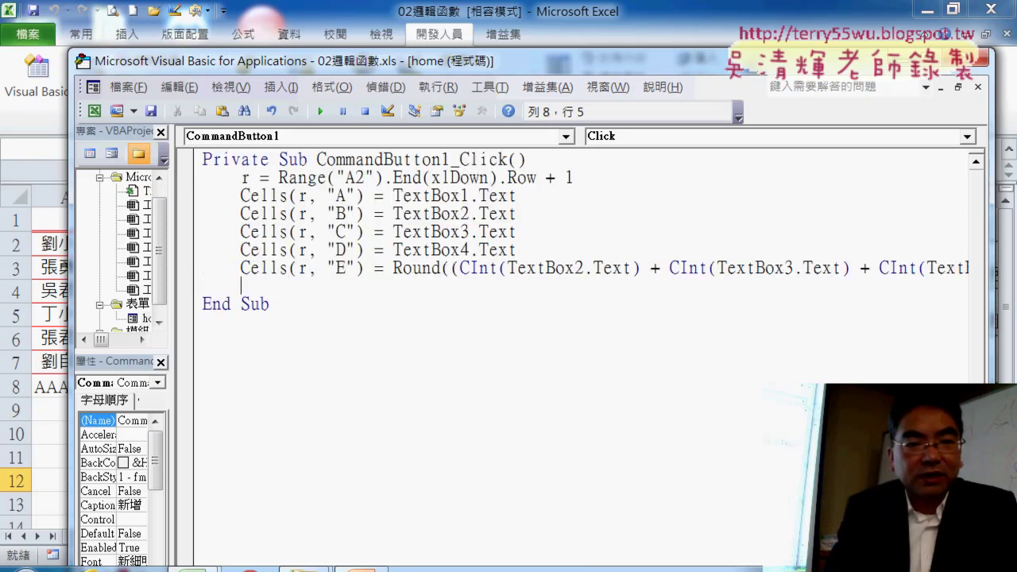
left_click_drag(240, 268, 392, 268)
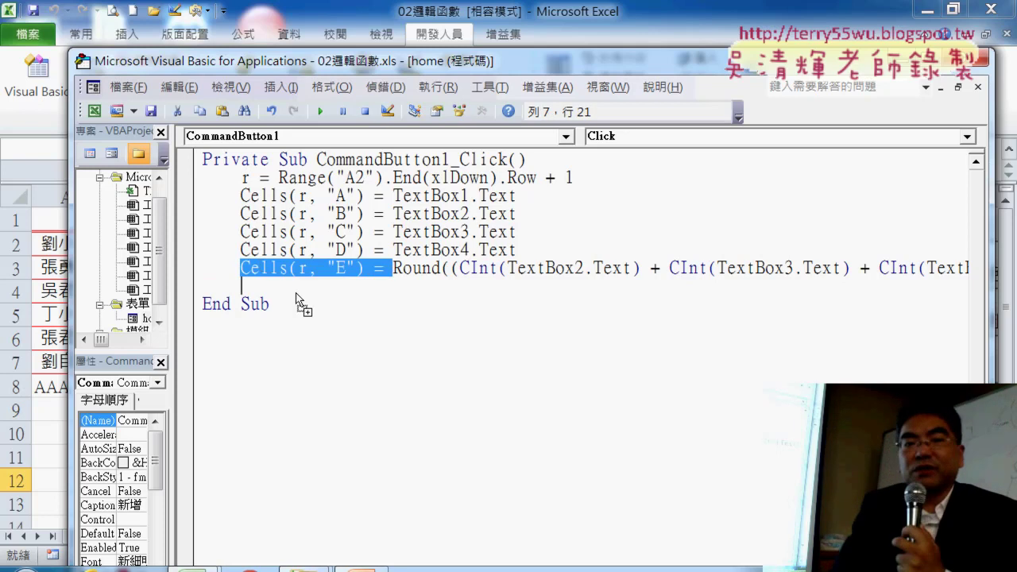
key("ctrl+c")
key("Down")
key("ctrl+v")
double_click(339, 286)
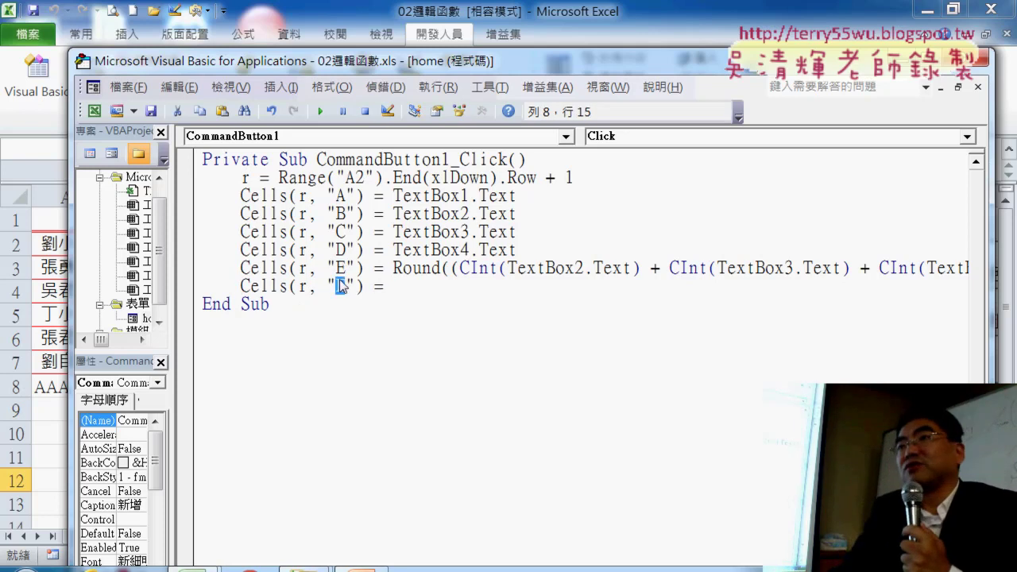
type("F")
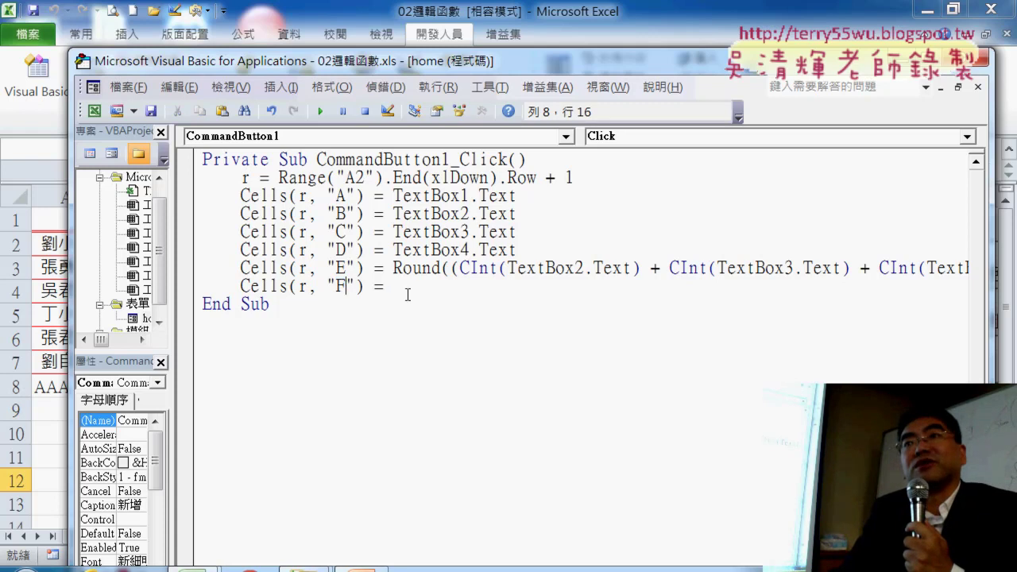
left_click(416, 282)
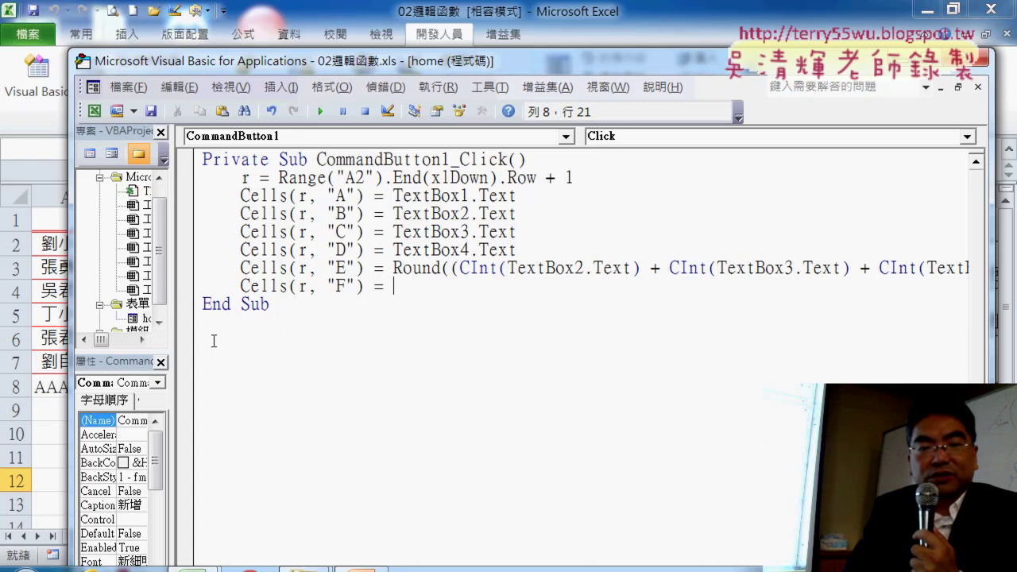
Step: Expand 模組 and open Module1's code, scrolling to the grading functions
left_click_drag(139, 353, 140, 423)
double_click(140, 348)
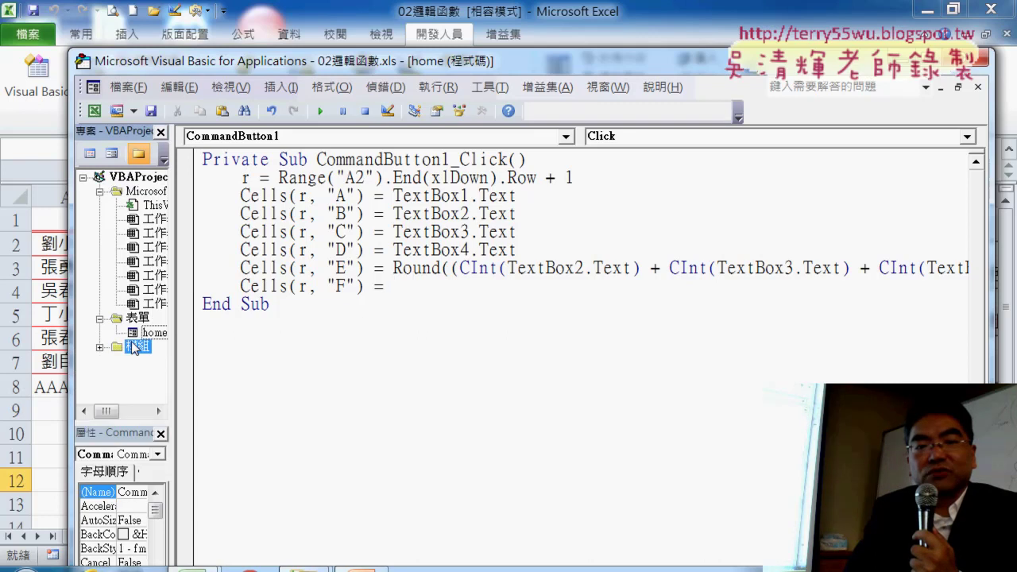
double_click(156, 362)
scroll(506, 306, "down", 4)
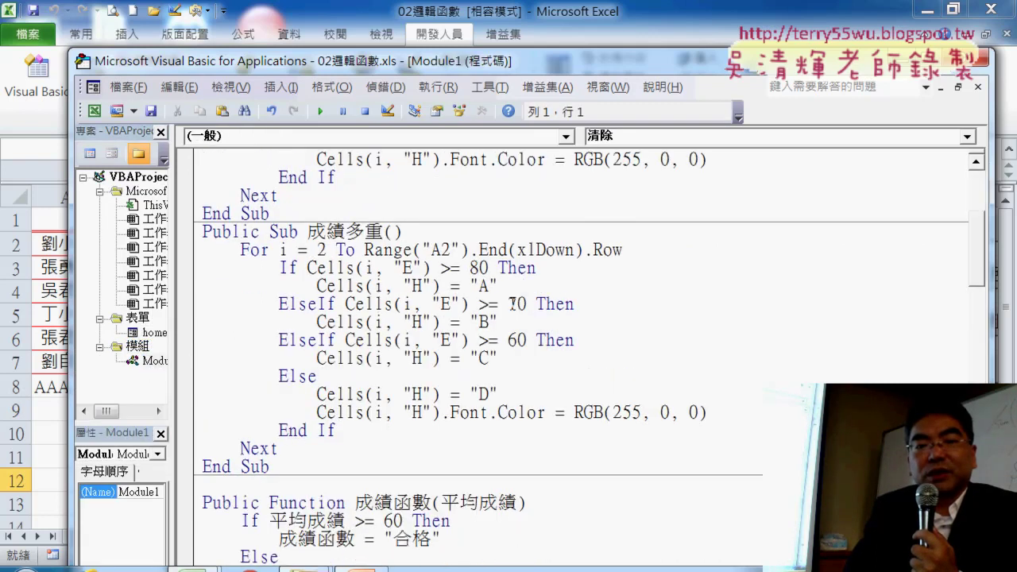
scroll(520, 295, "down", 4)
Step: Copy the 成績函數 name and return to the 新增 button's click code
left_click_drag(355, 286, 414, 288)
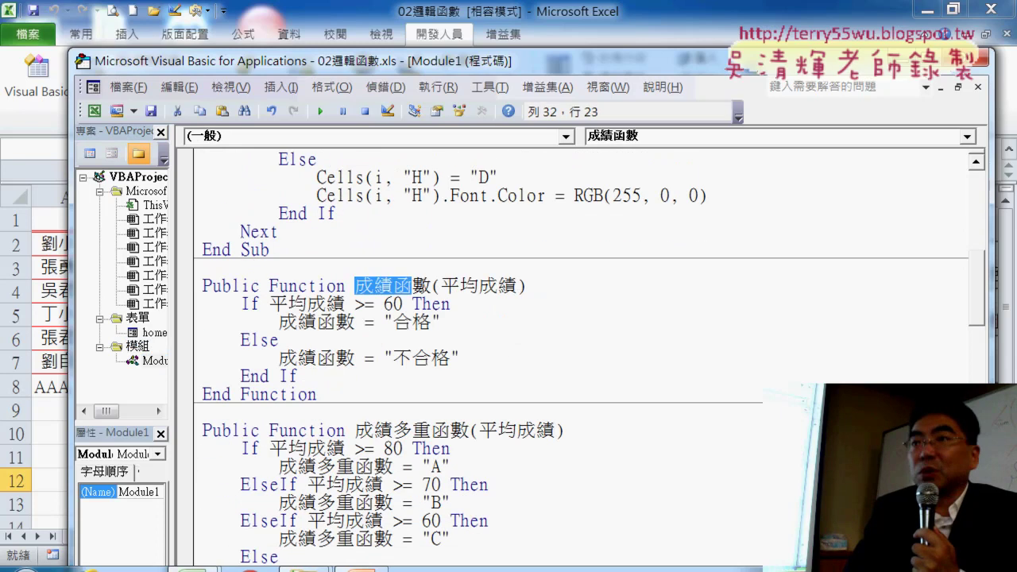
right_click(418, 291)
left_click(480, 292)
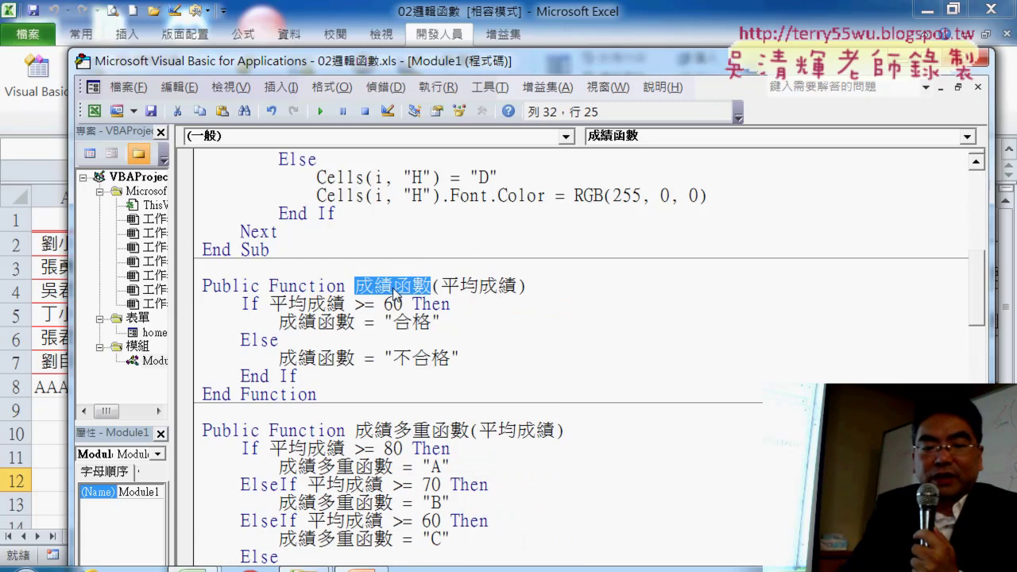
double_click(154, 332)
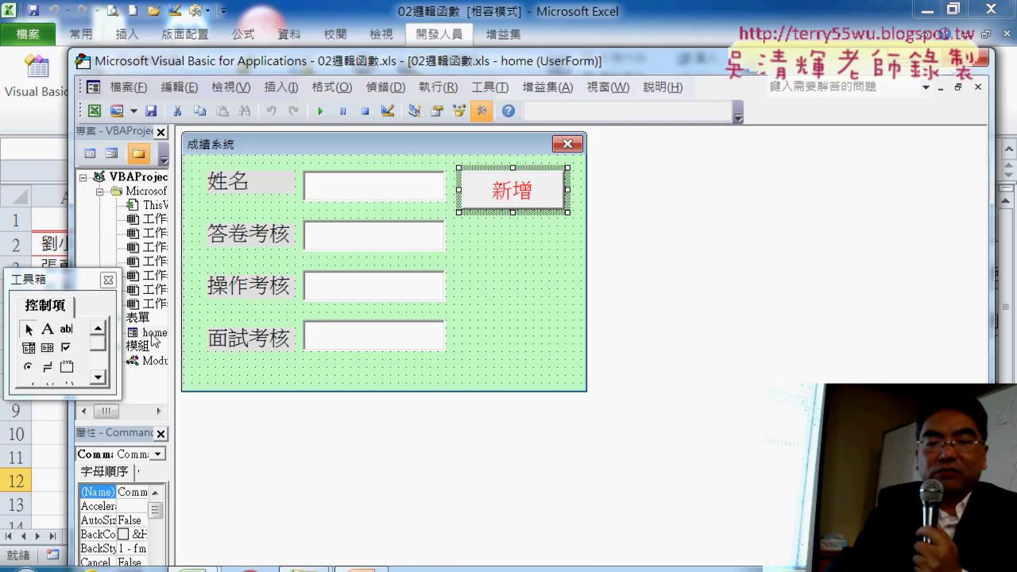
double_click(520, 185)
Step: Complete the column F line as Cells(r, "F") = 成績函數(Cells(r, "E"))
left_click(415, 286)
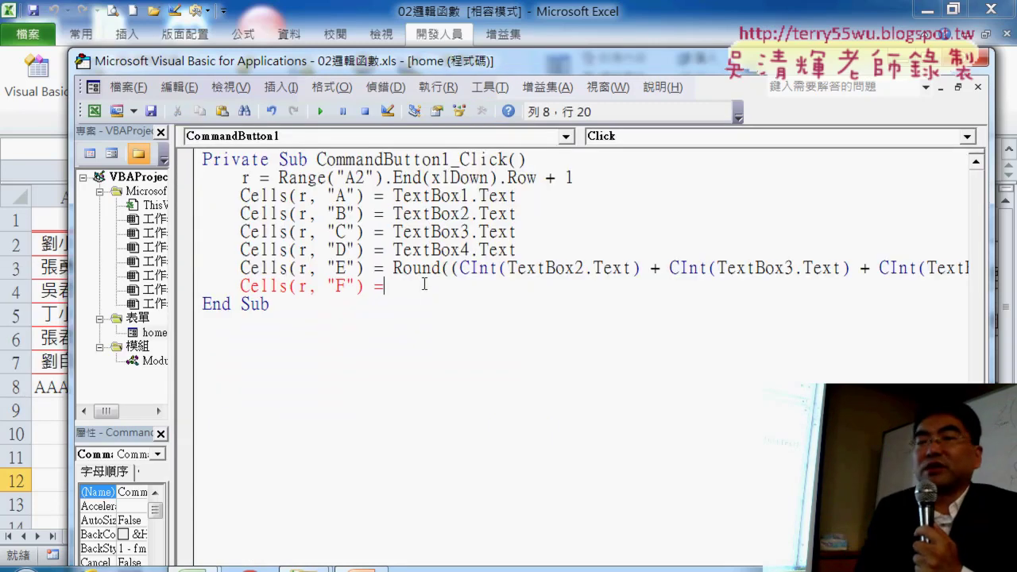
type("成績函數")
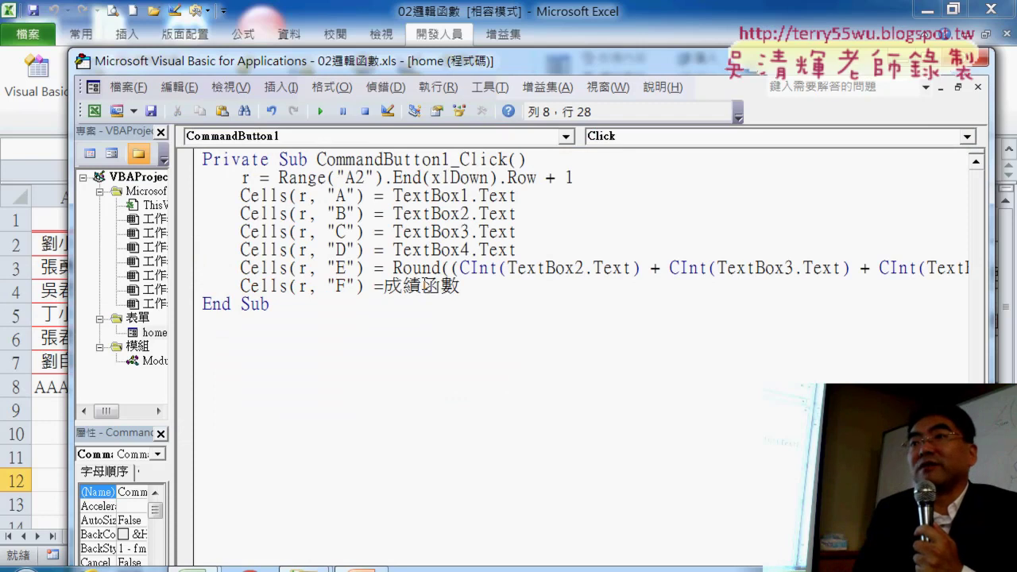
type("(")
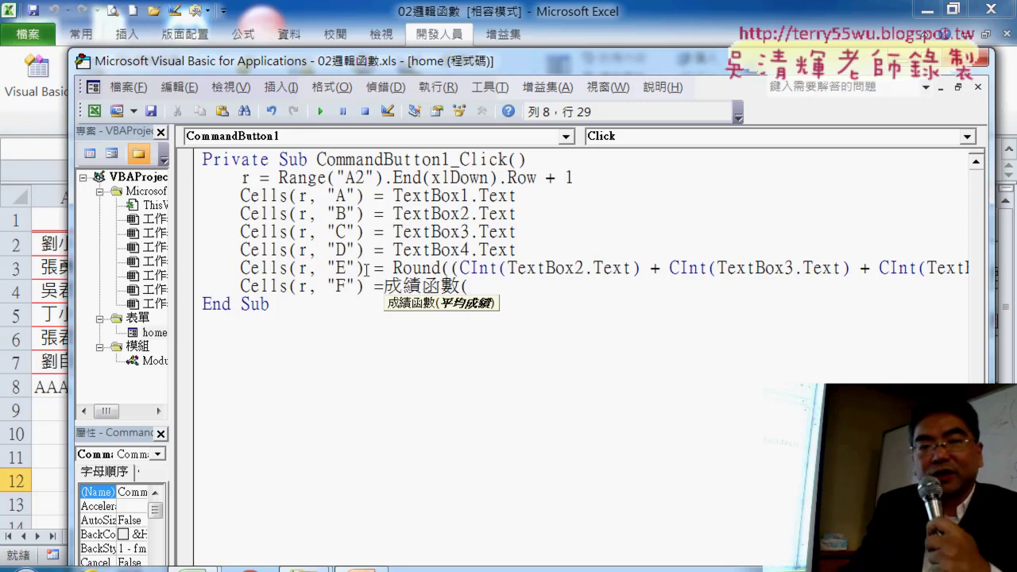
left_click_drag(364, 290, 242, 290)
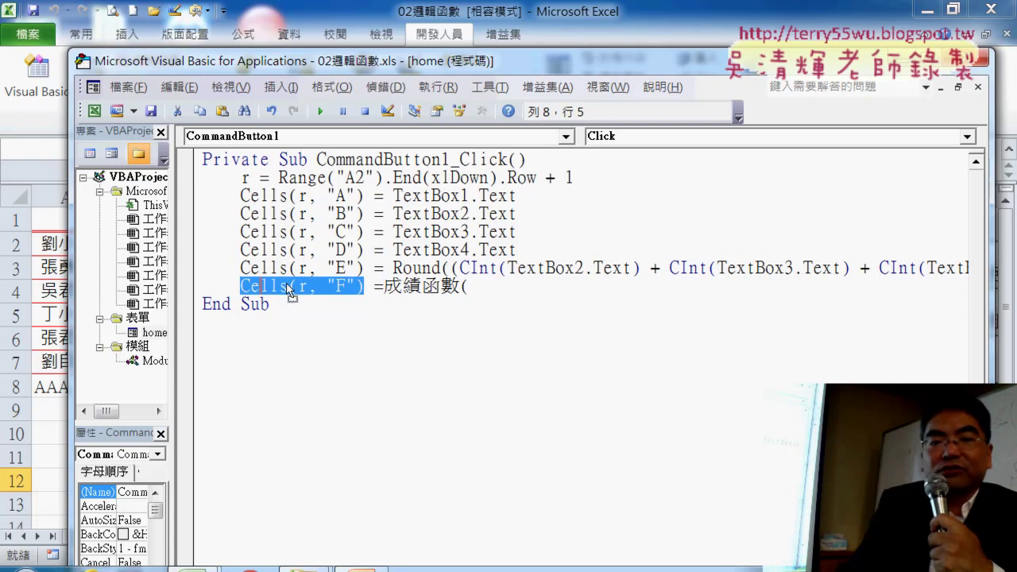
left_click_drag(514, 287, 477, 288)
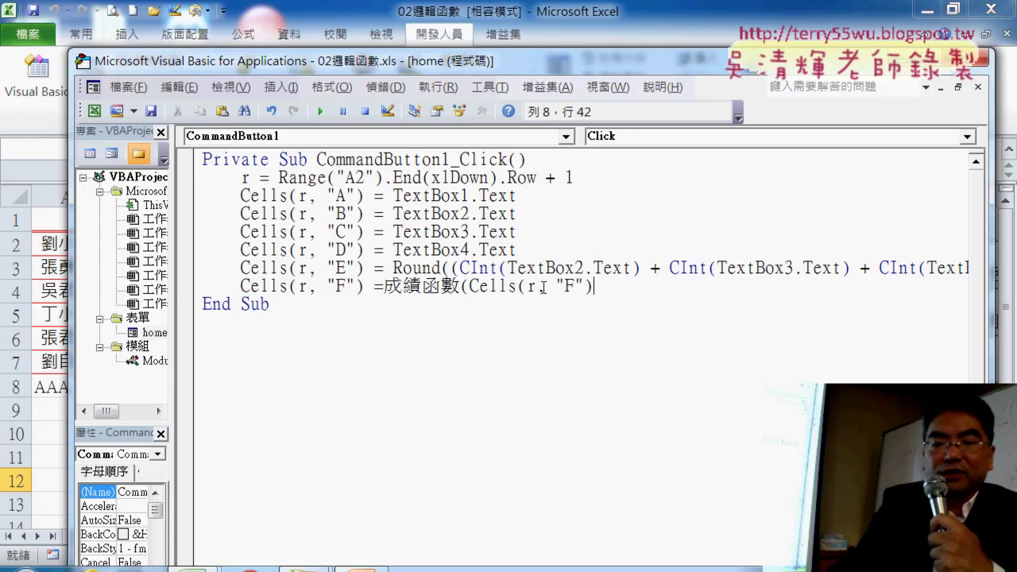
left_click_drag(563, 286, 573, 286)
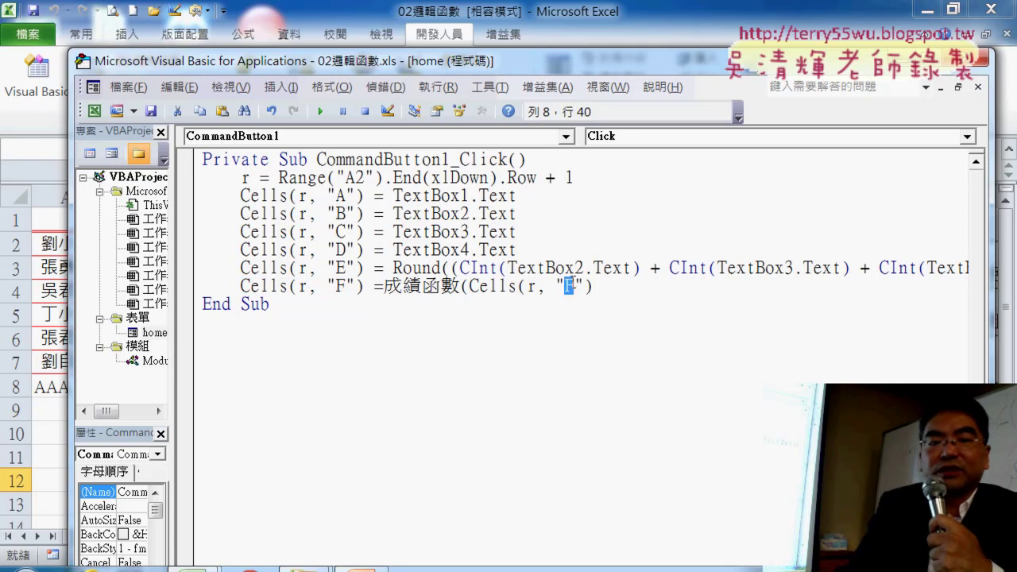
type("E\"")
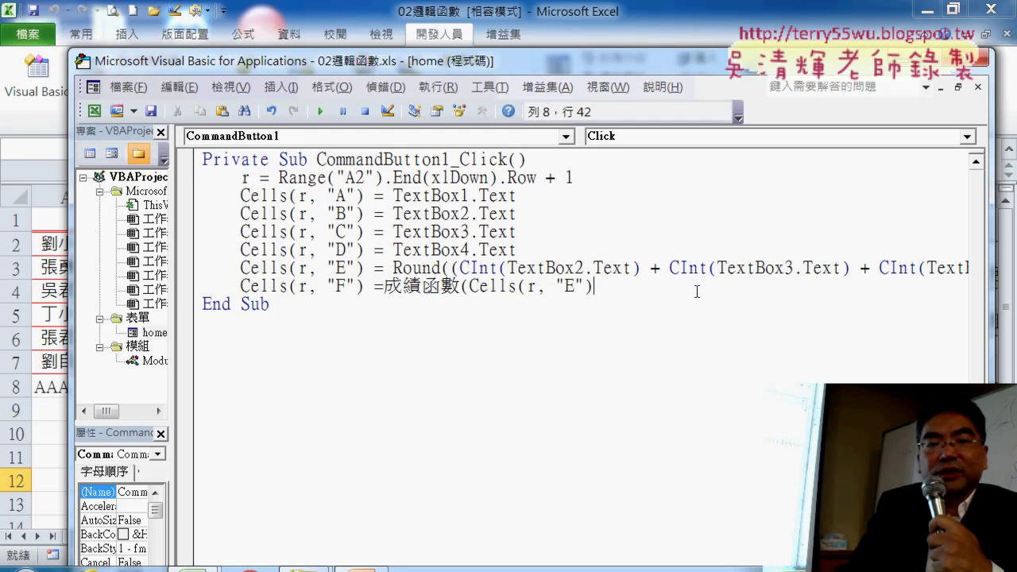
type(")")
key("Return")
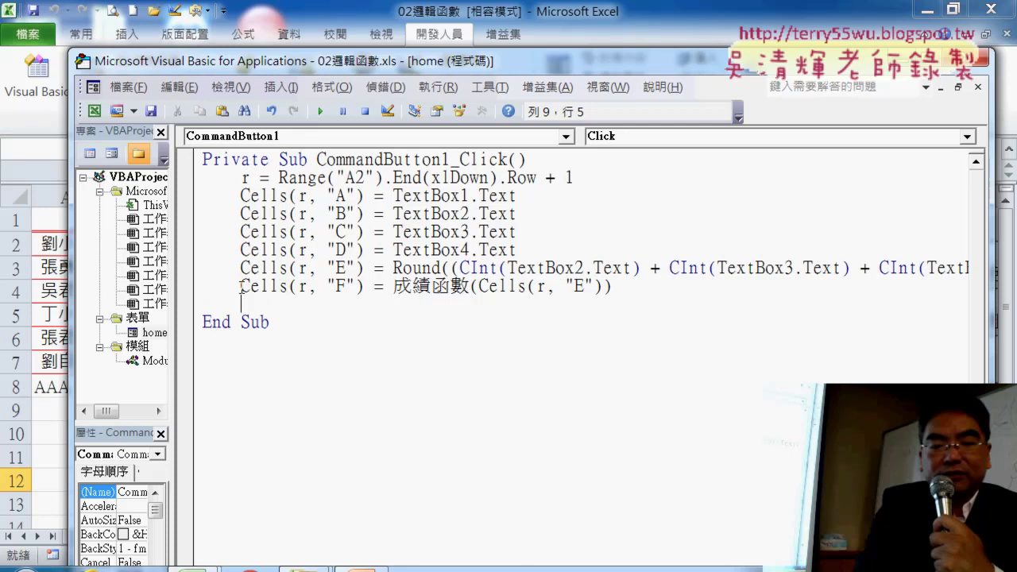
left_click_drag(241, 287, 612, 286)
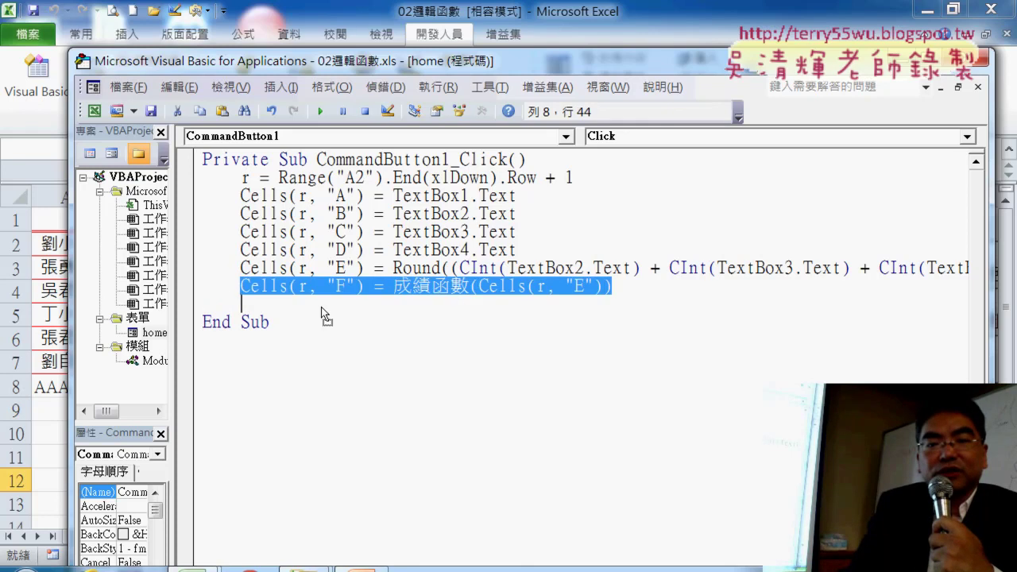
Step: Duplicate the column F line below and retarget it to column "G"
key("ctrl+c")
left_click(321, 307)
key("ctrl+v")
double_click(341, 304)
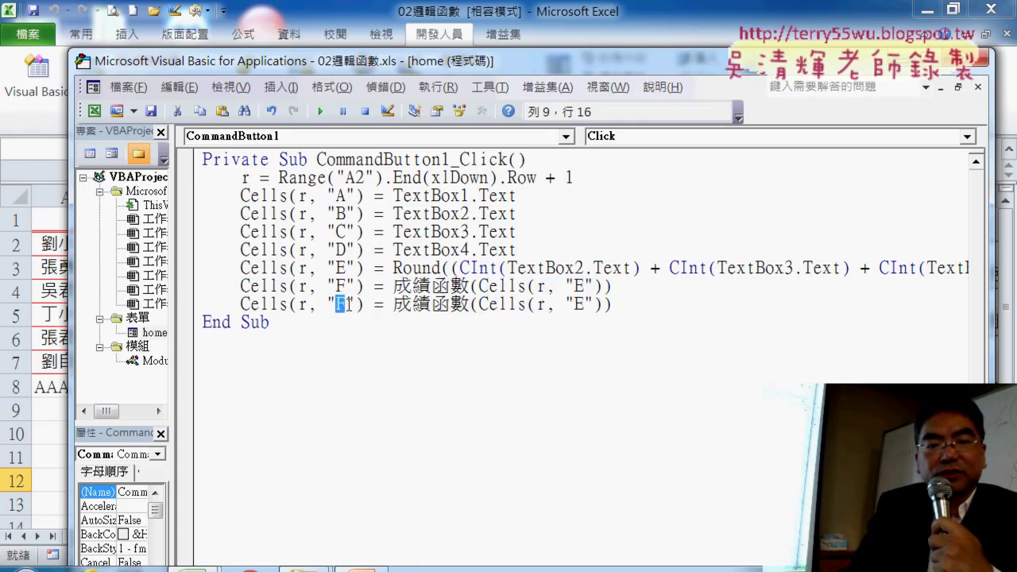
type("G")
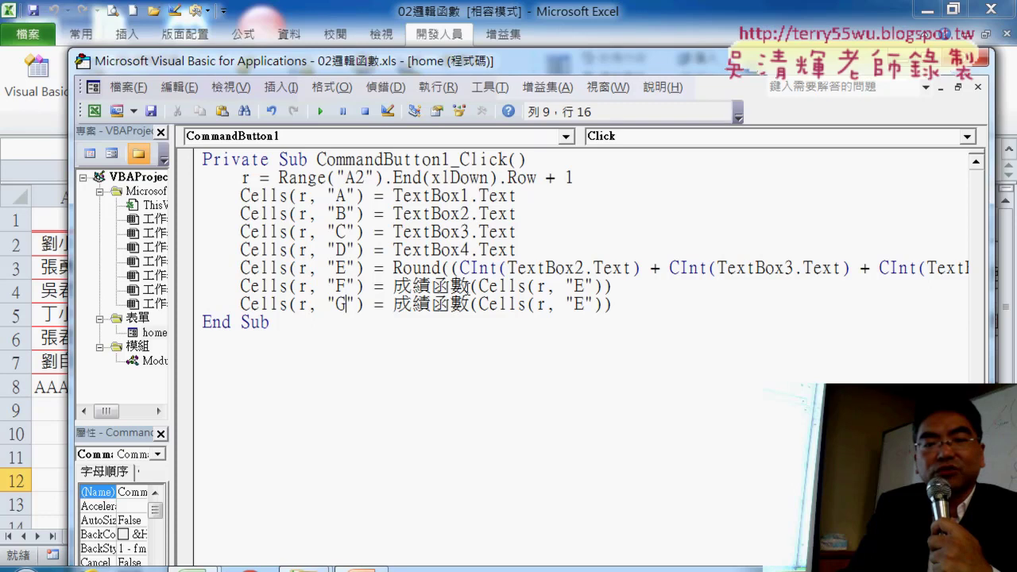
Step: Replace 成績函數 with 成績多重函數 on the column G line, checking the name in Module1
left_click(469, 304)
key("shift+F2")
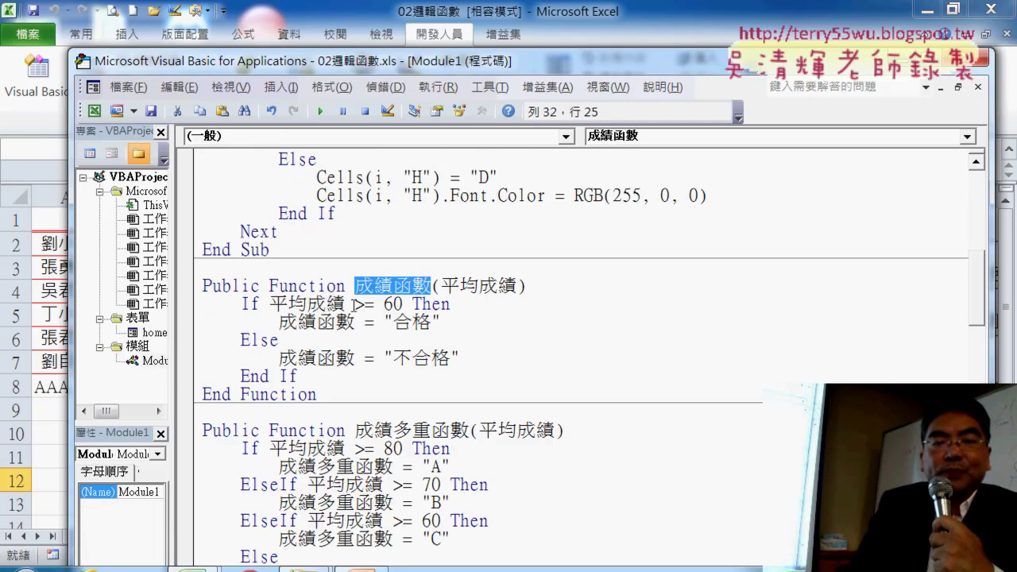
left_click_drag(467, 431, 359, 434)
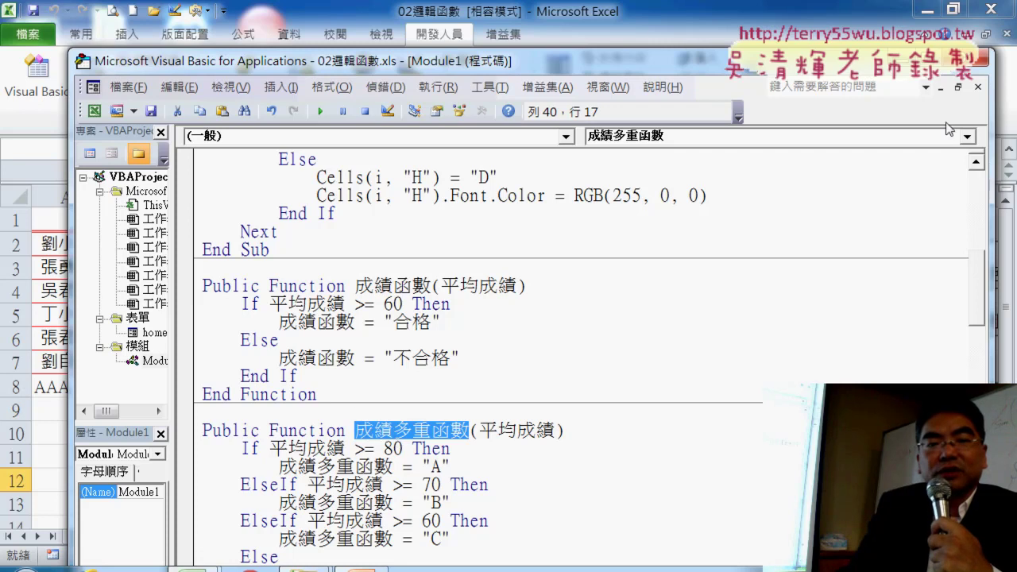
key("ctrl+shift+F2")
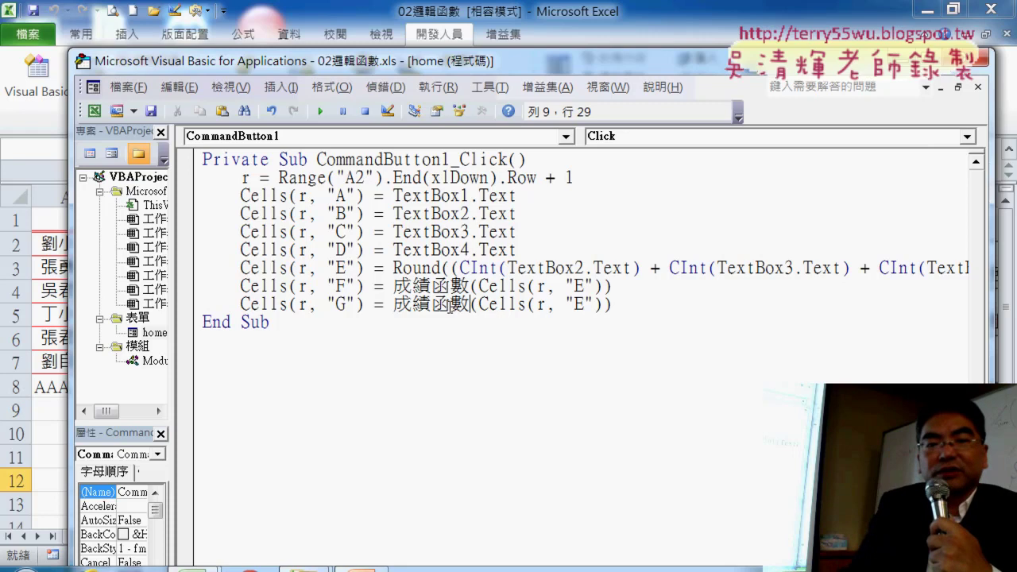
left_click_drag(466, 304, 404, 309)
left_click(471, 305)
type("成績多重函數")
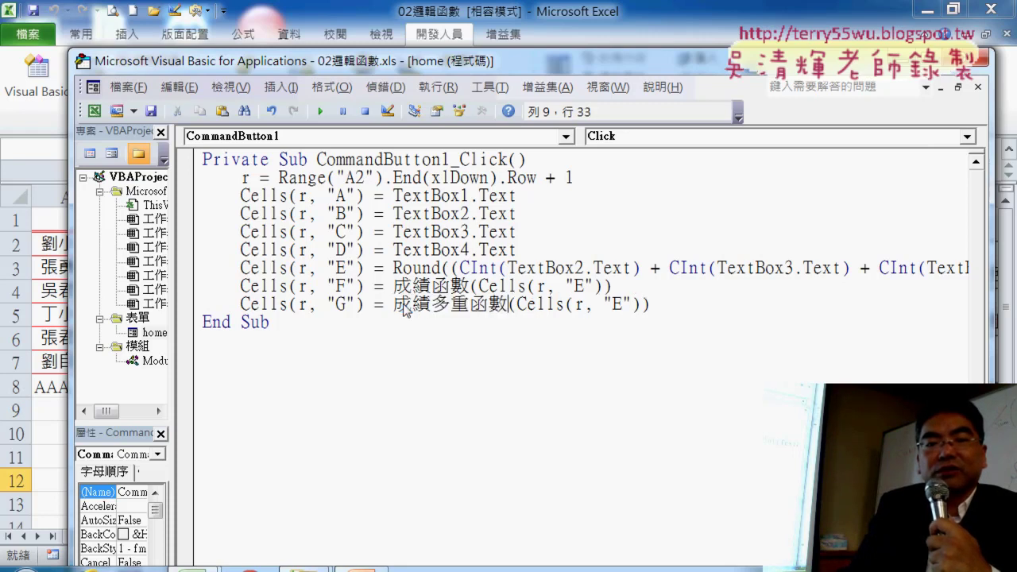
left_click(460, 420)
Step: Select the column E, F and G statements together
left_click(655, 302)
left_click_drag(655, 296, 358, 313)
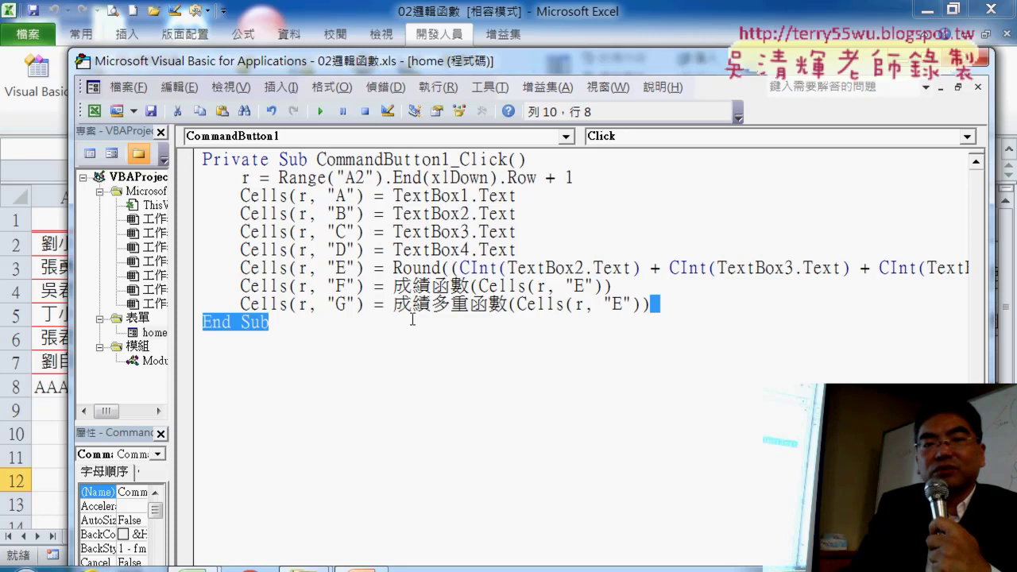
left_click(358, 312)
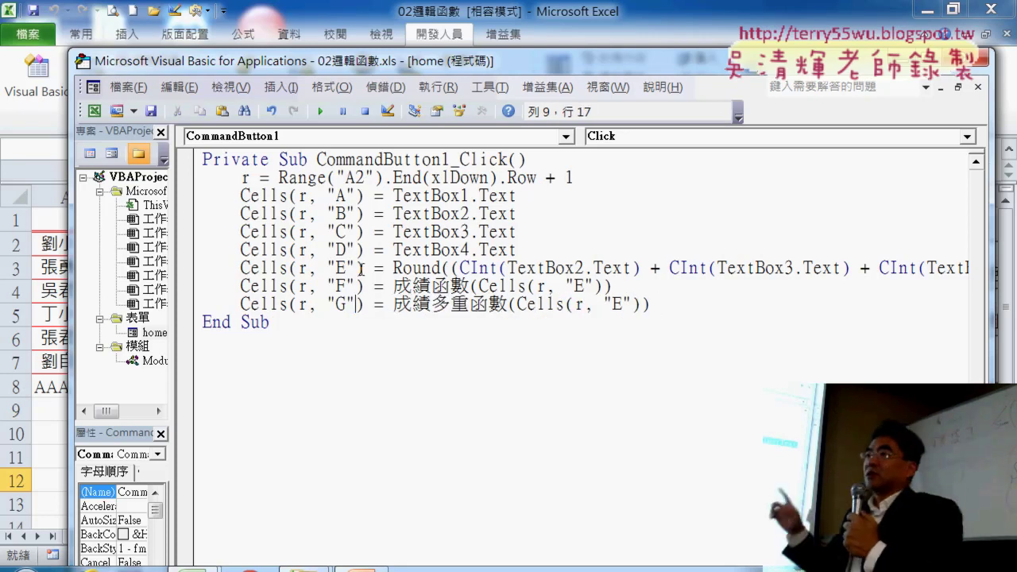
left_click(194, 275)
left_click_drag(194, 275, 192, 307)
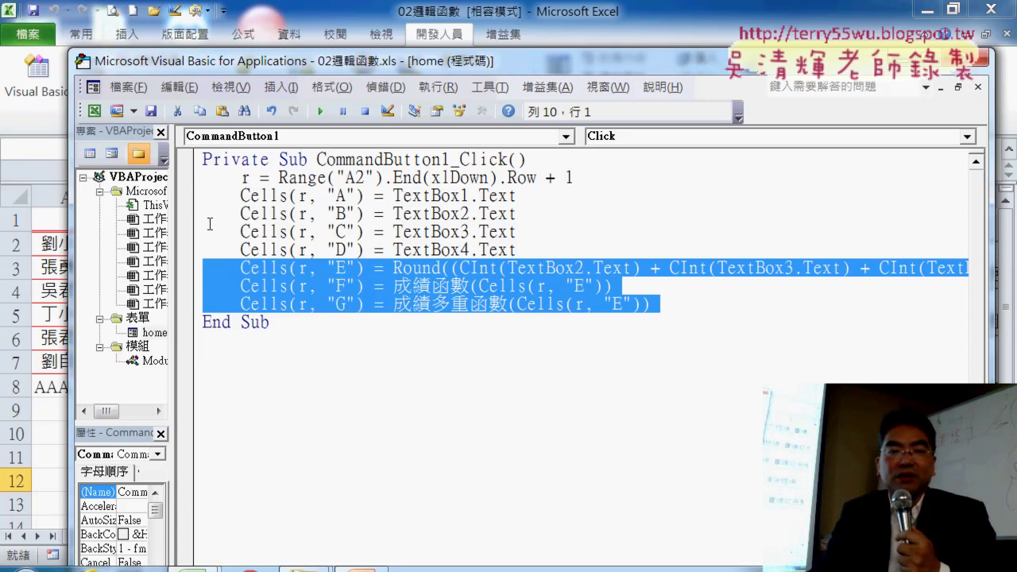
Step: Set a breakpoint on the column A line and run the 成績系統 form
left_click(188, 196)
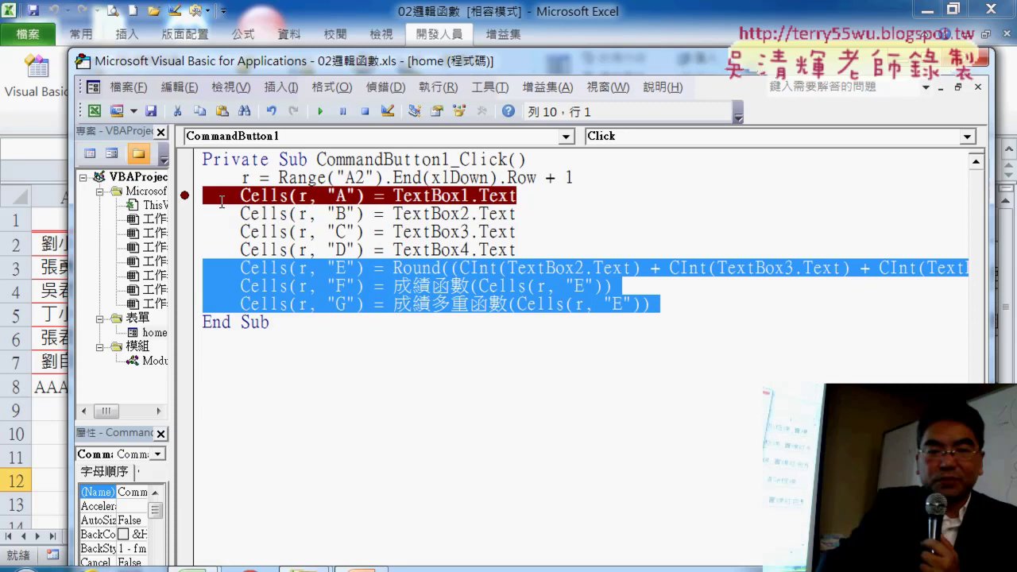
left_click(321, 111)
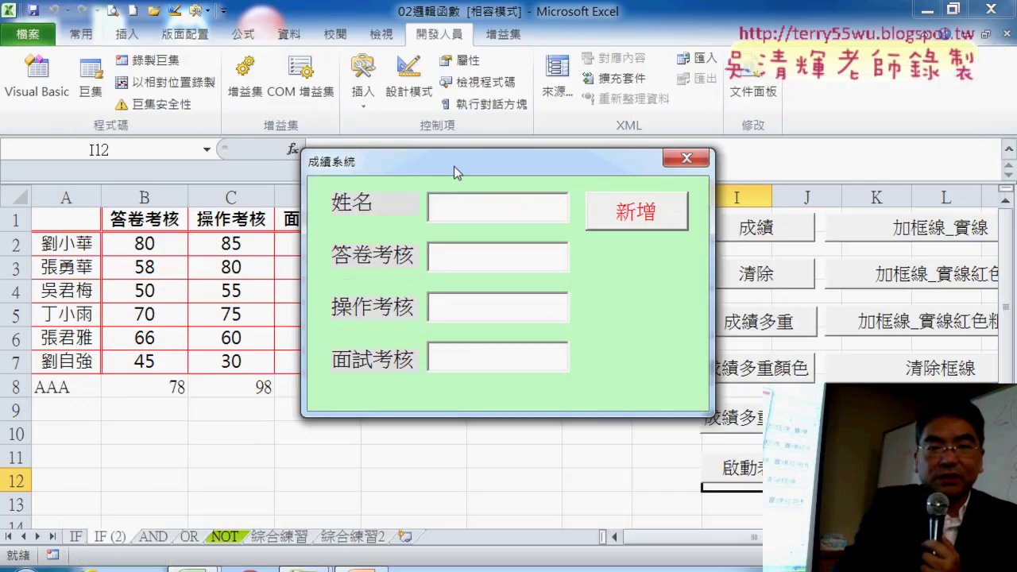
left_click_drag(463, 163, 634, 135)
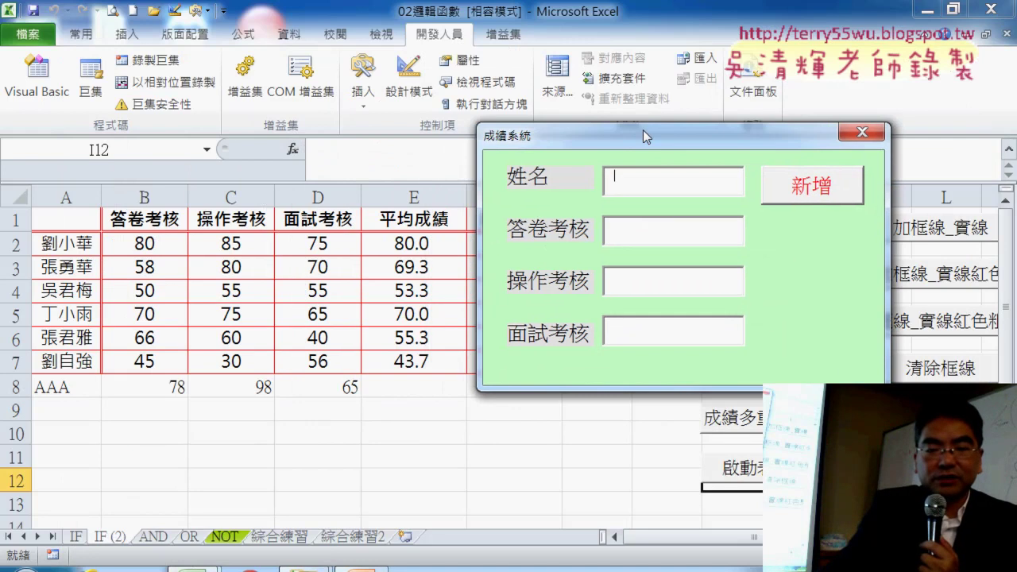
Step: Enter student BBB with scores 67, 89 and 98 and submit it with 新增
type("BBB")
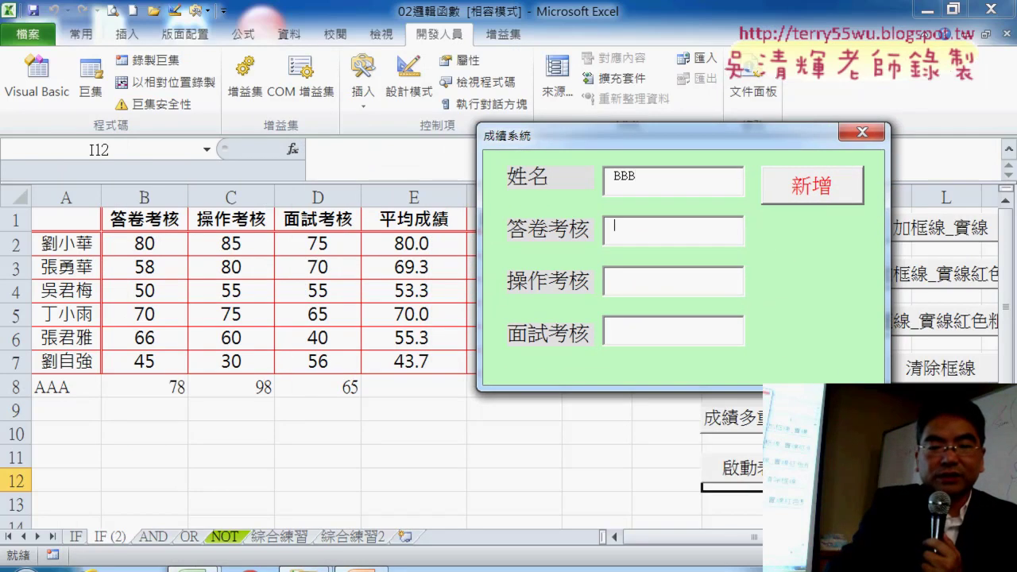
type("67")
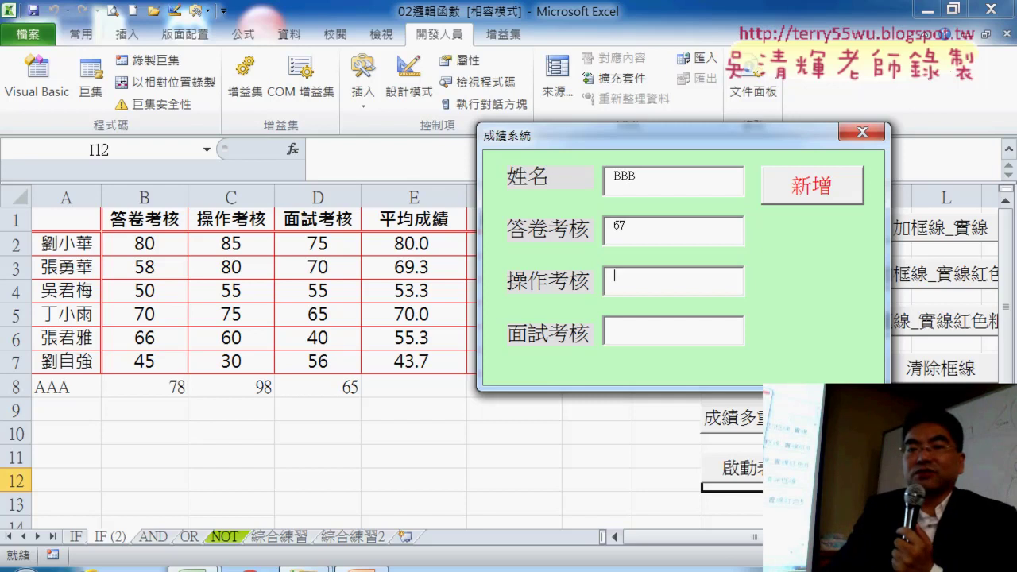
key("Tab")
type("89")
key("Tab")
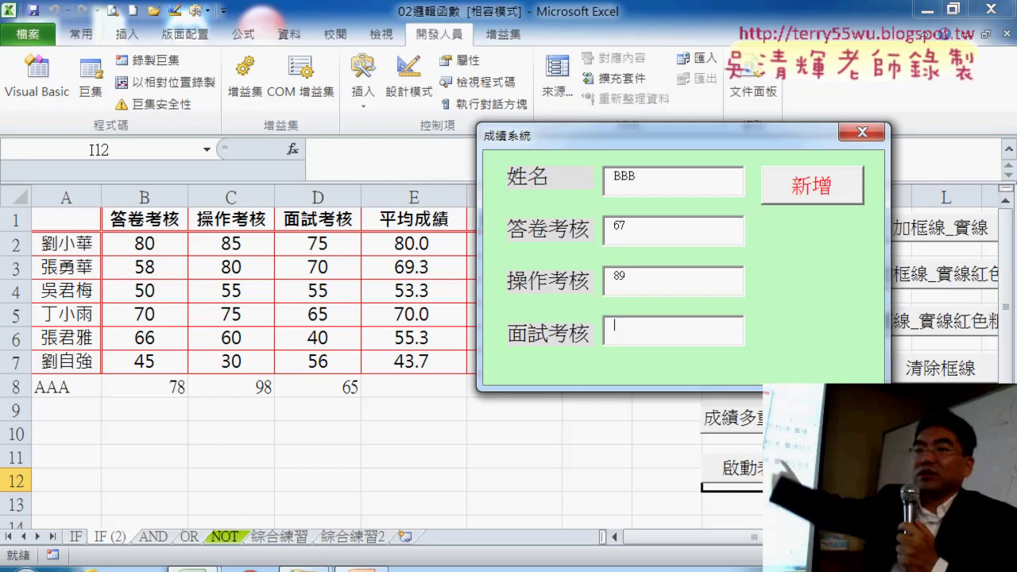
left_click(825, 188)
left_click_drag(473, 70, 880, 30)
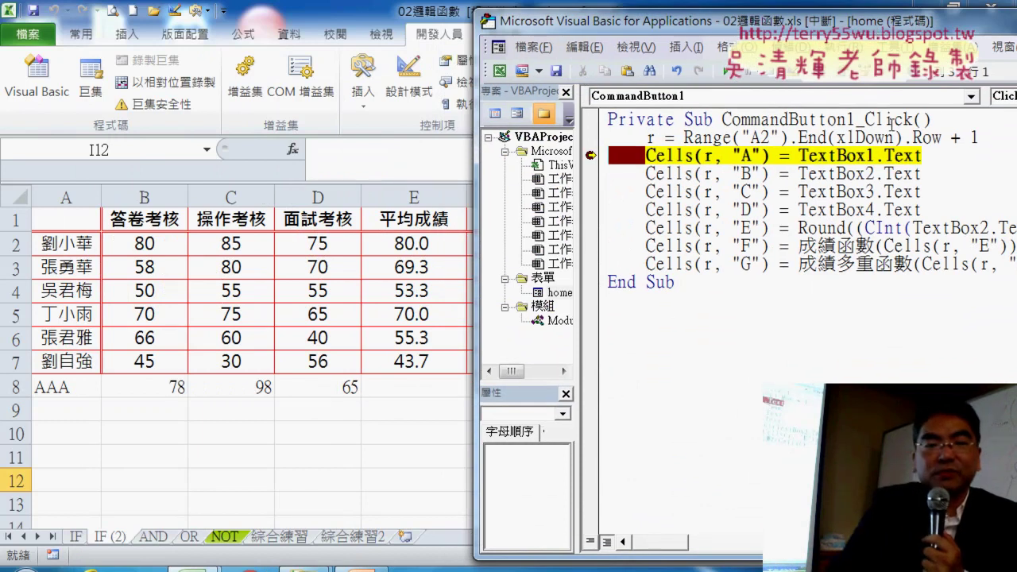
Step: Step through the Cells lines so row 9 gets BBB, scores 67, 89, 98 and average 85
mouse_move(839, 156)
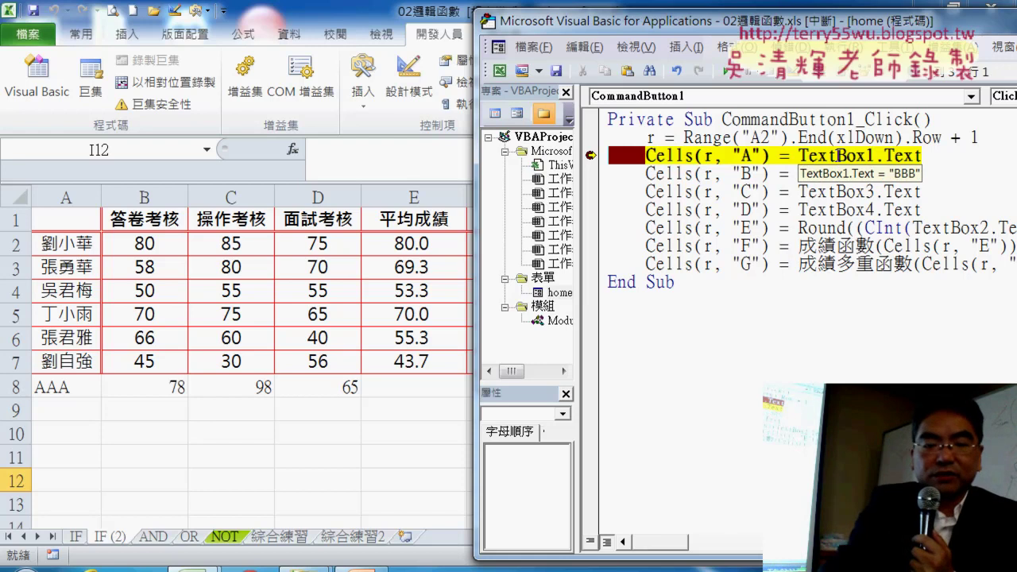
key("F8")
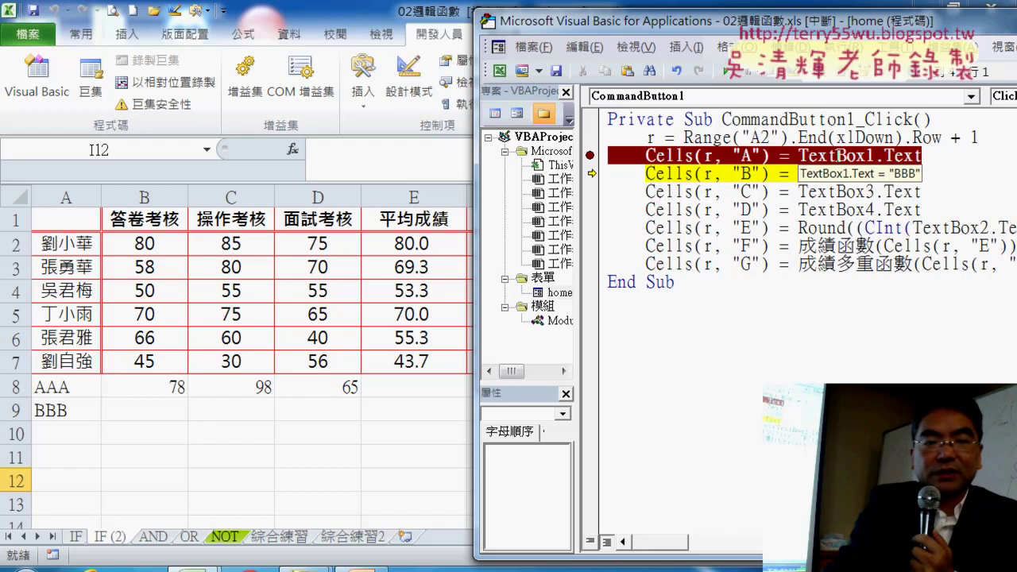
mouse_move(837, 173)
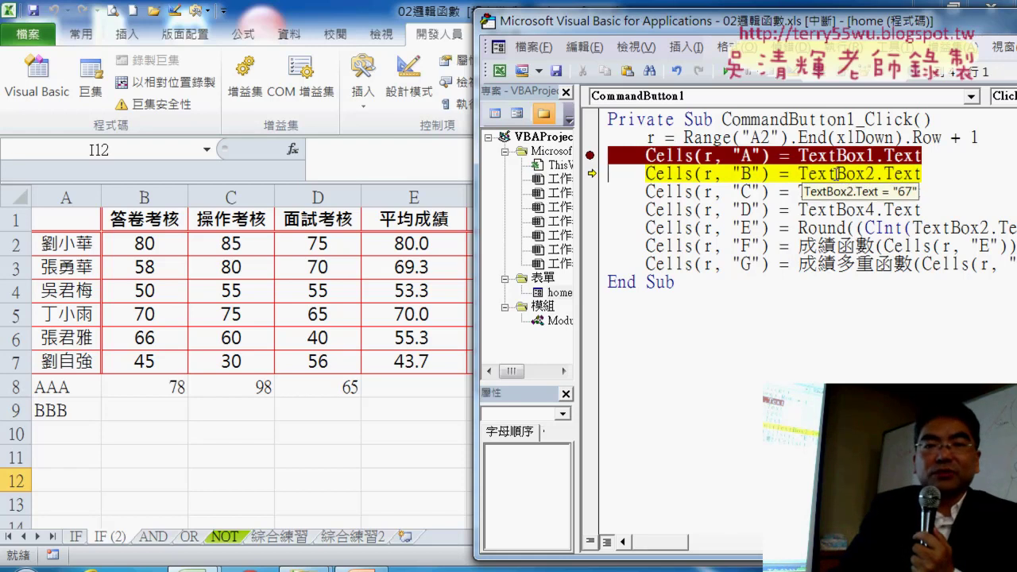
key("F8")
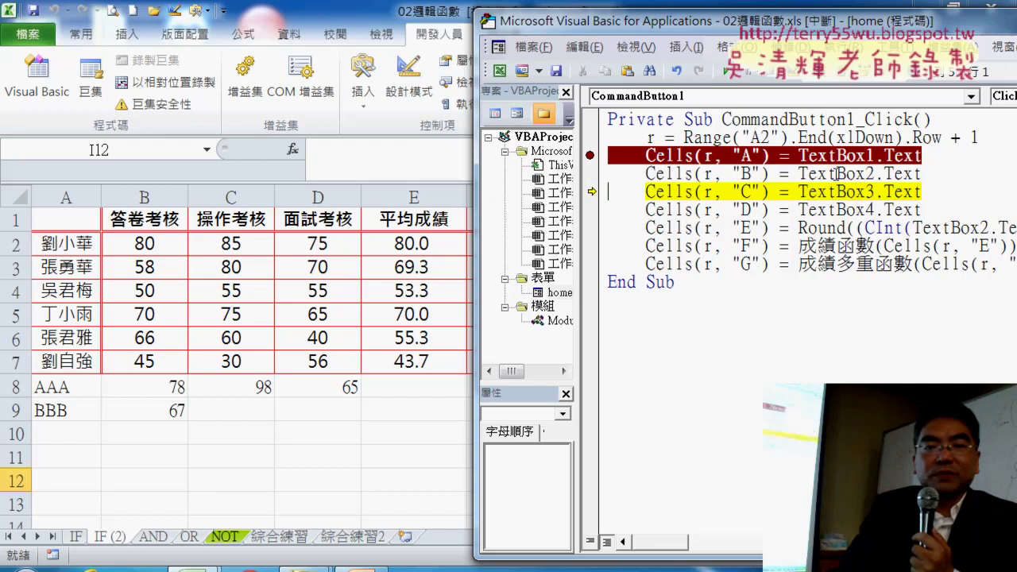
key("F8")
key("F8")
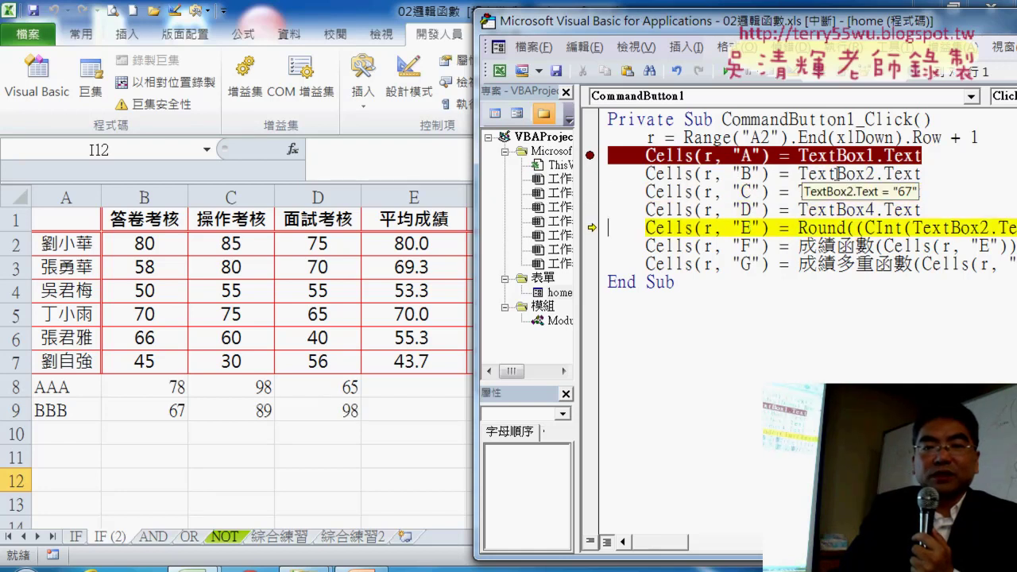
left_click_drag(668, 32, 727, 50)
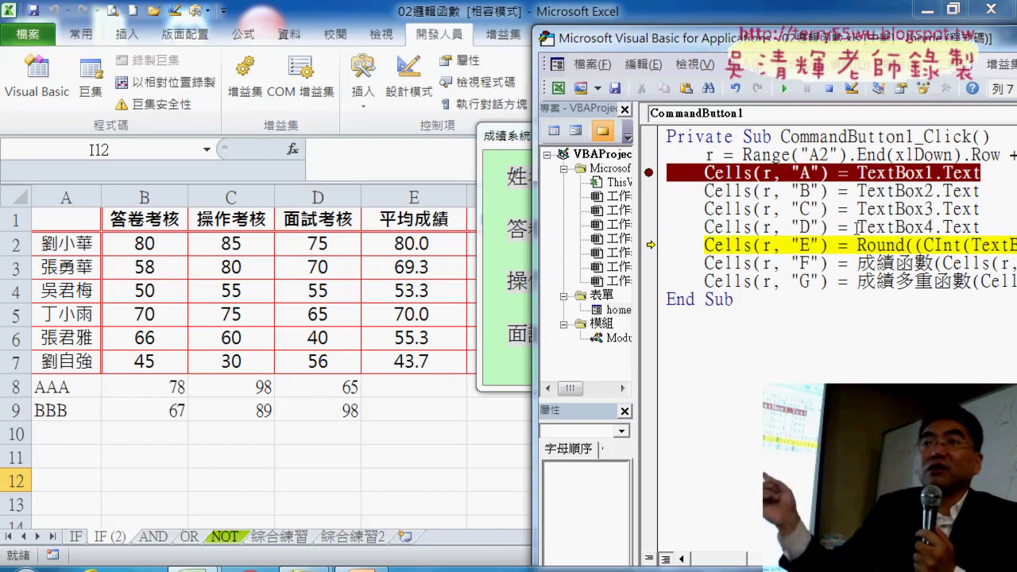
key("F8")
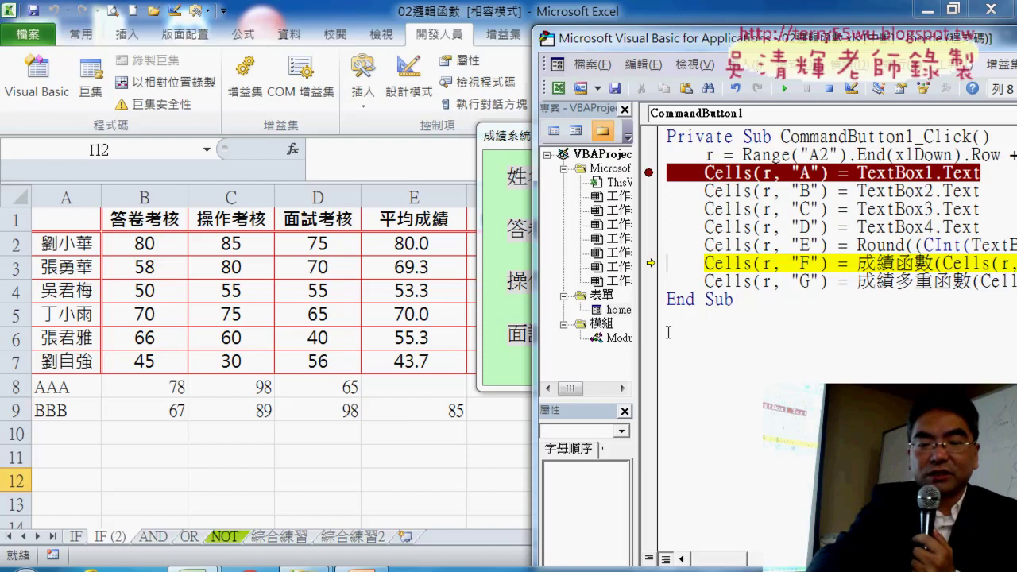
Step: Step through 成績函數 until F9 shows 合格, pausing before the column G line
key("F8")
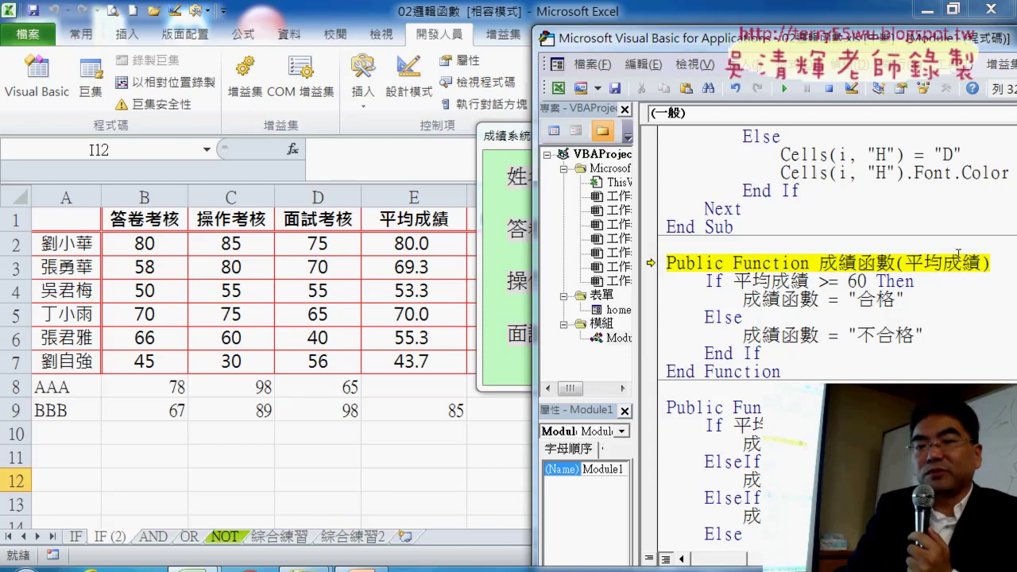
mouse_move(959, 262)
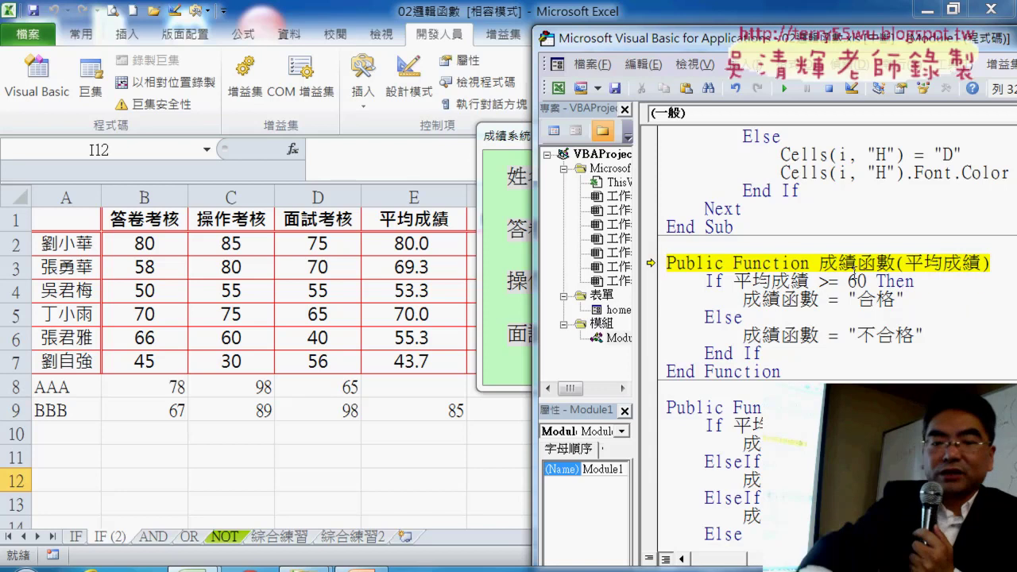
key("F8")
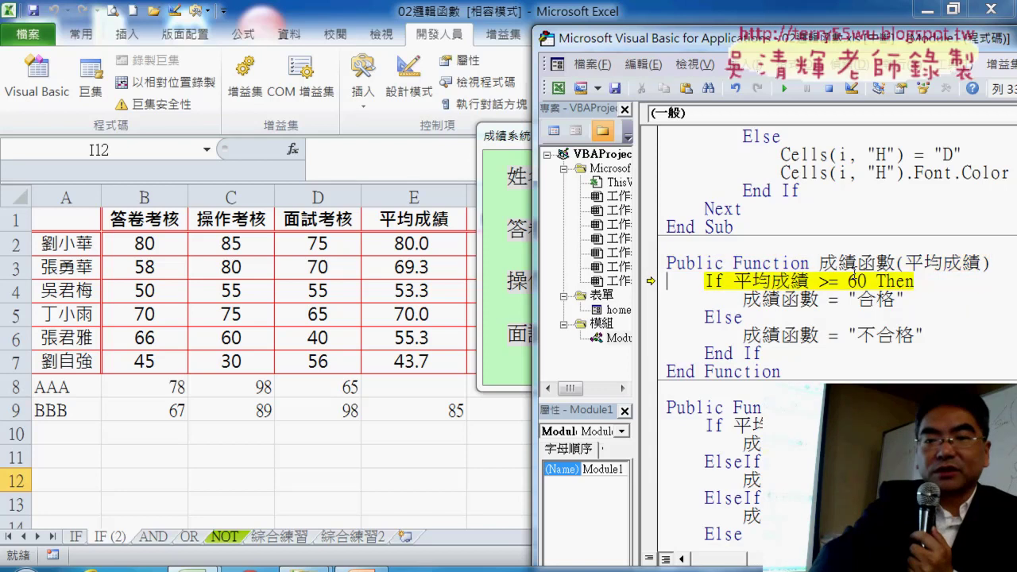
key("F8")
key("F8")
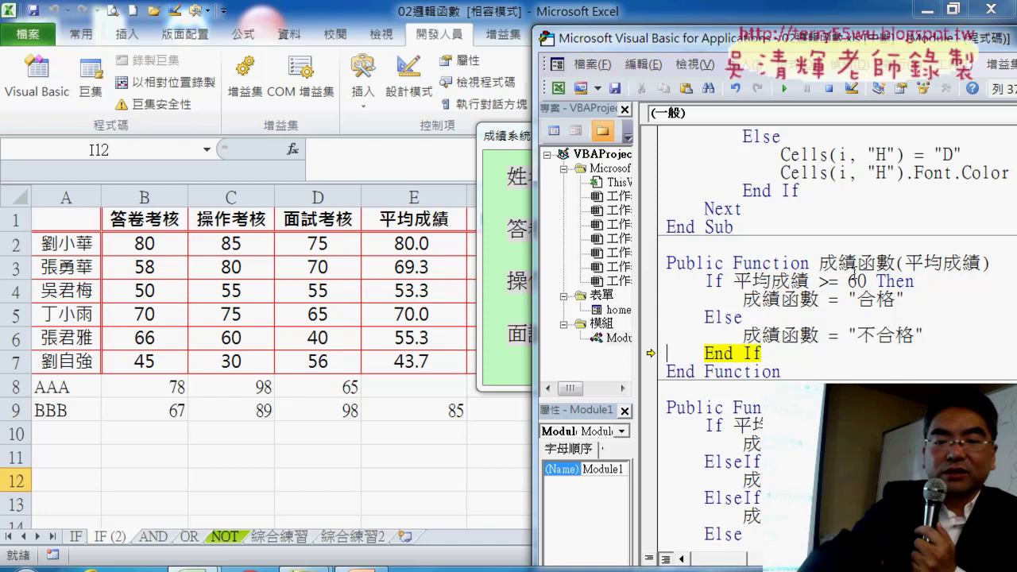
key("F8")
key("F8")
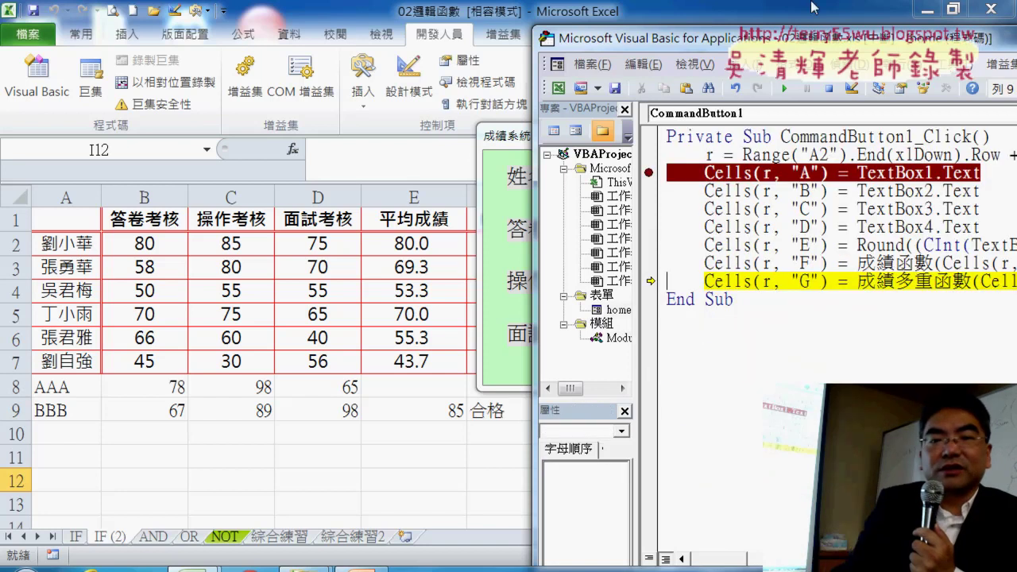
left_click_drag(756, 34, 913, 24)
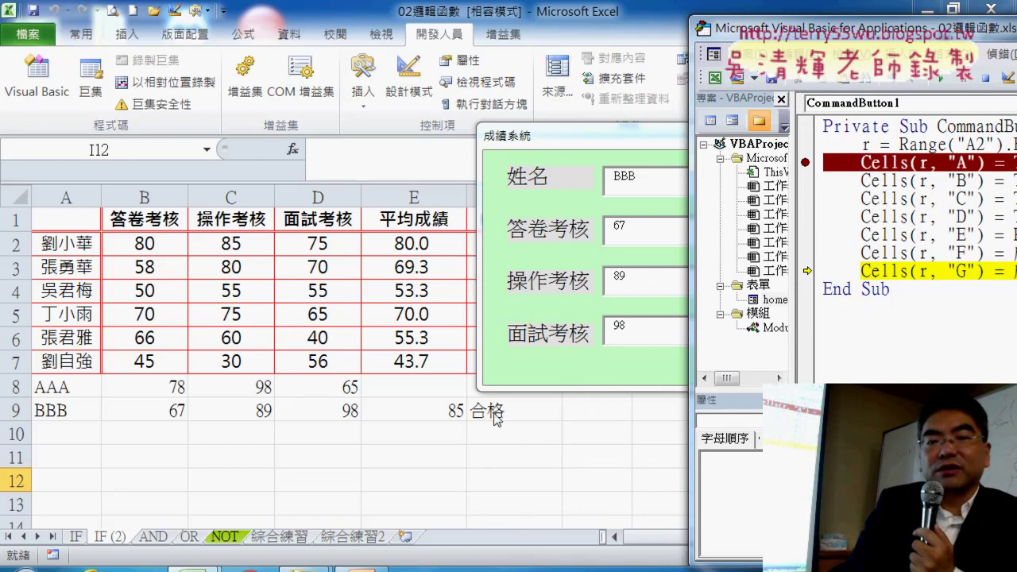
Step: Finish 成績多重函數 so G9 shows A, stop the run, and select the new record A9:G9
key("F5")
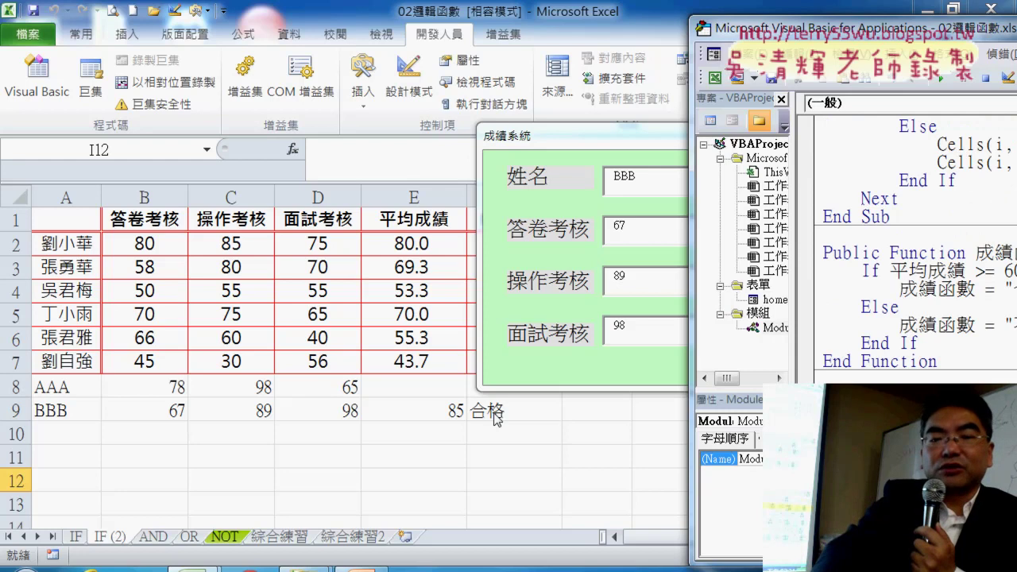
key("F8")
key("F8")
key("F8")
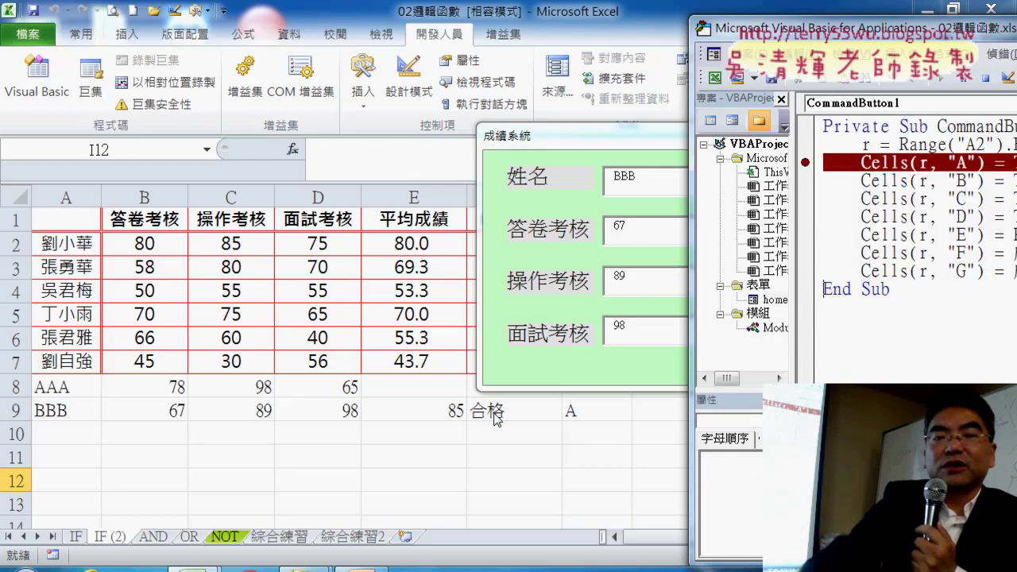
left_click(985, 78)
left_click(565, 452)
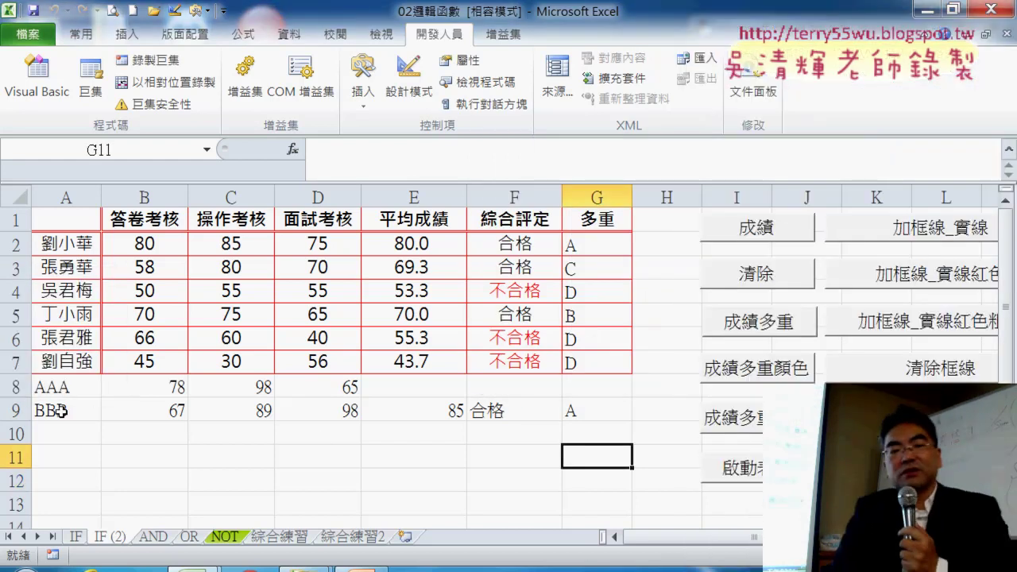
left_click_drag(32, 411, 579, 416)
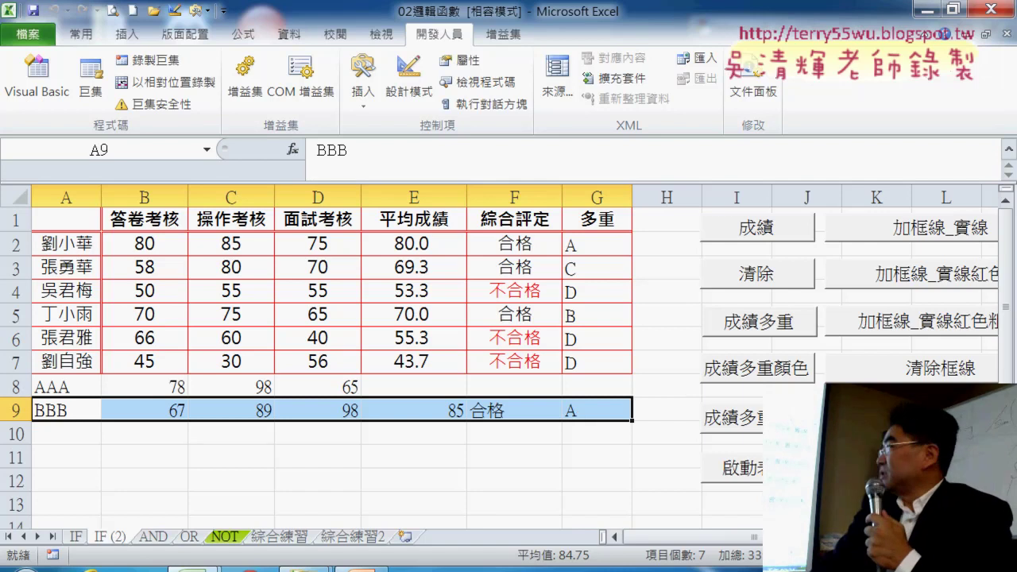
Step: Relaunch the grade form, move it up and to the right, then close it
left_click(747, 468)
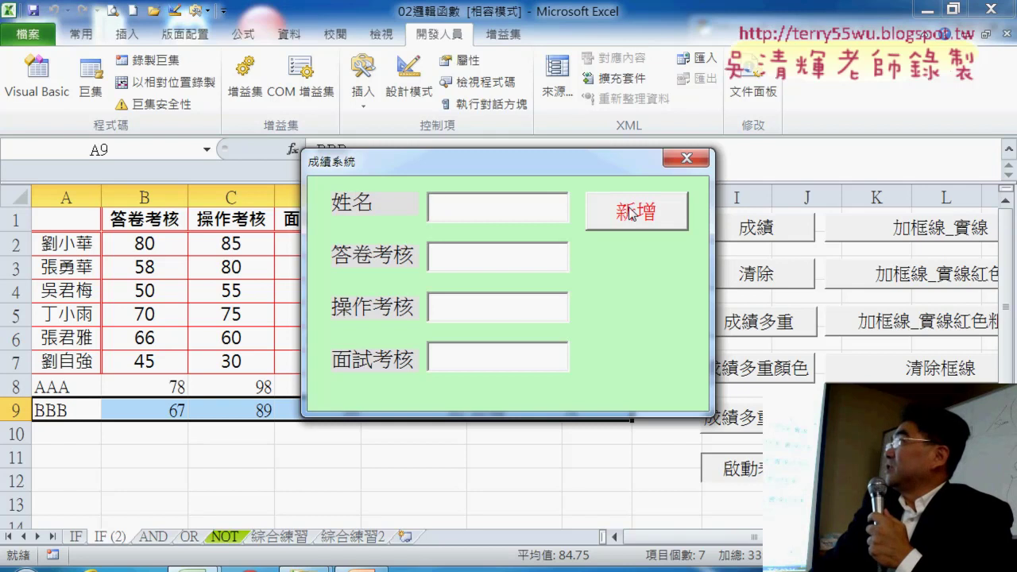
left_click_drag(603, 163, 799, 92)
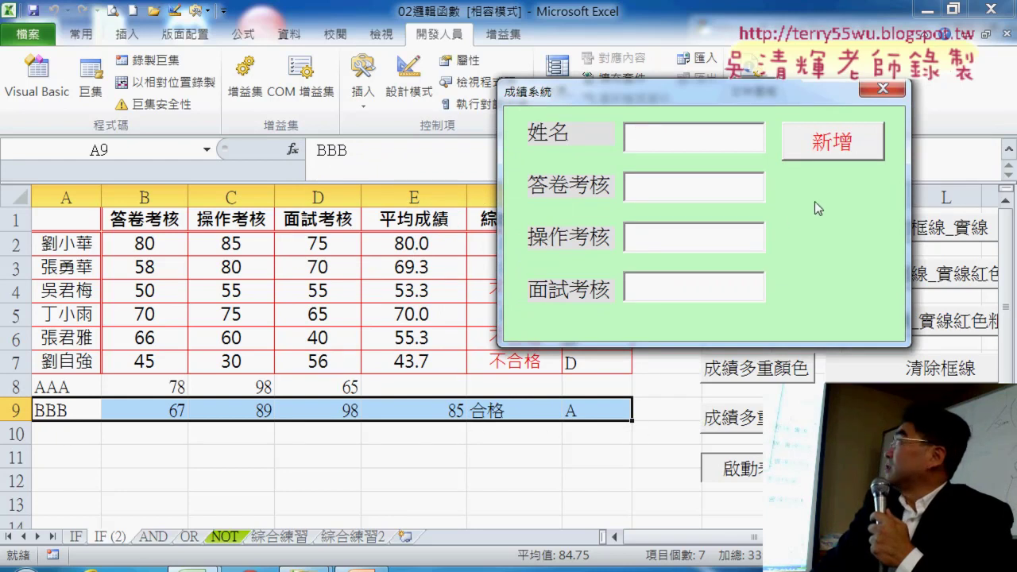
left_click(880, 92)
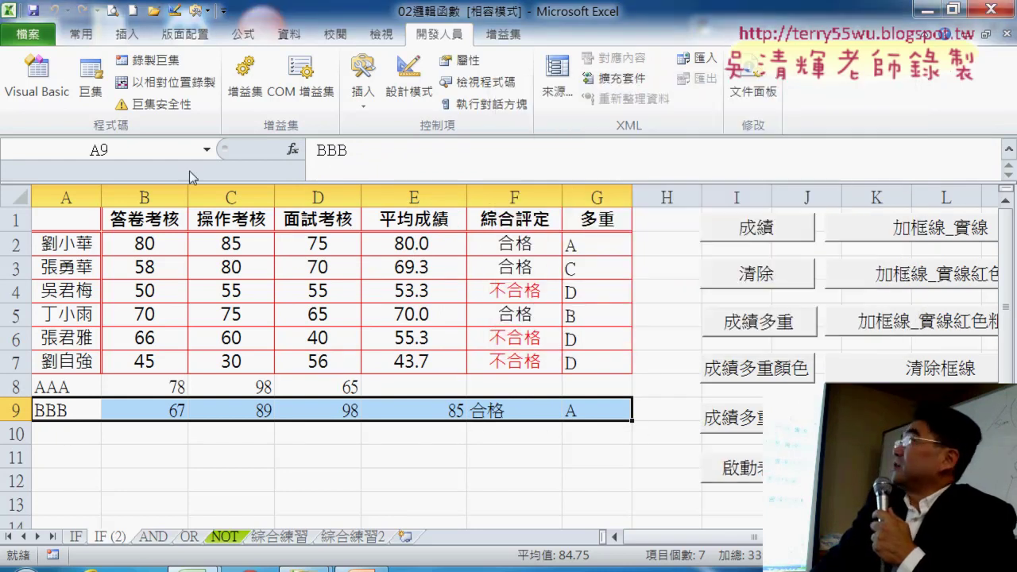
Step: Open the 新增 button's code in the VBA editor and select Range("A2").End(xlDown).Row + 1
left_click(54, 86)
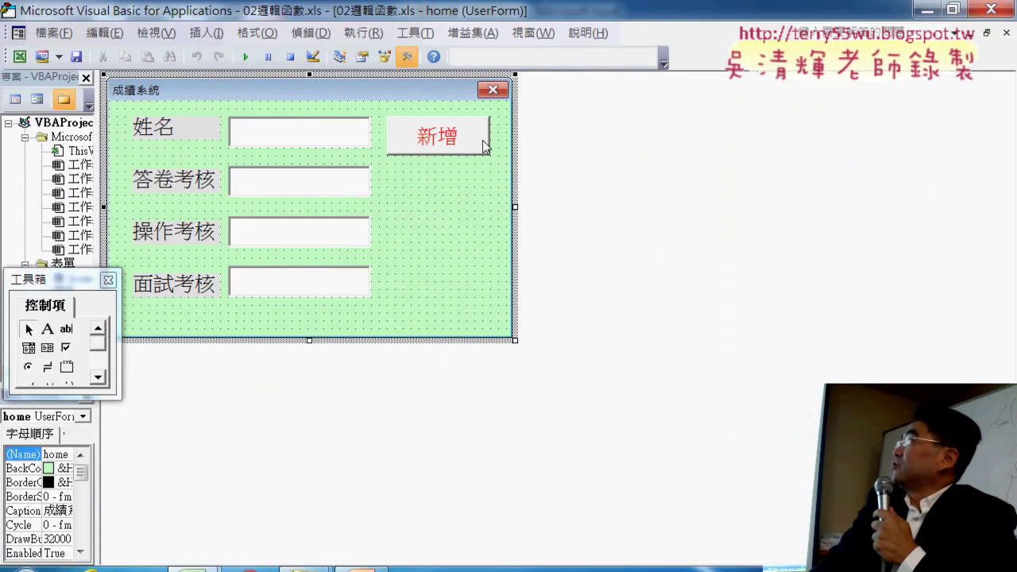
double_click(483, 140)
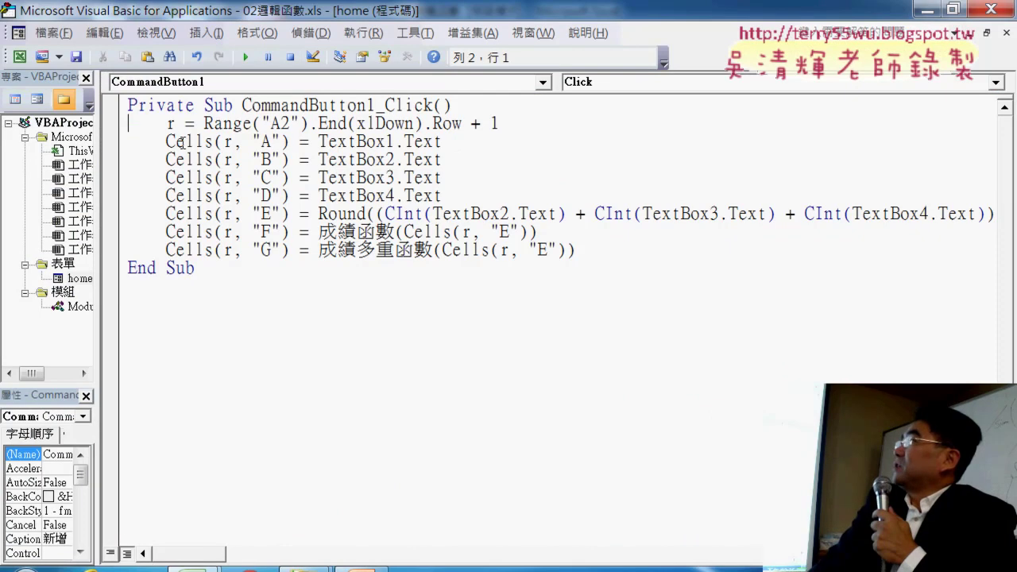
left_click(204, 264)
left_click_drag(499, 124, 196, 130)
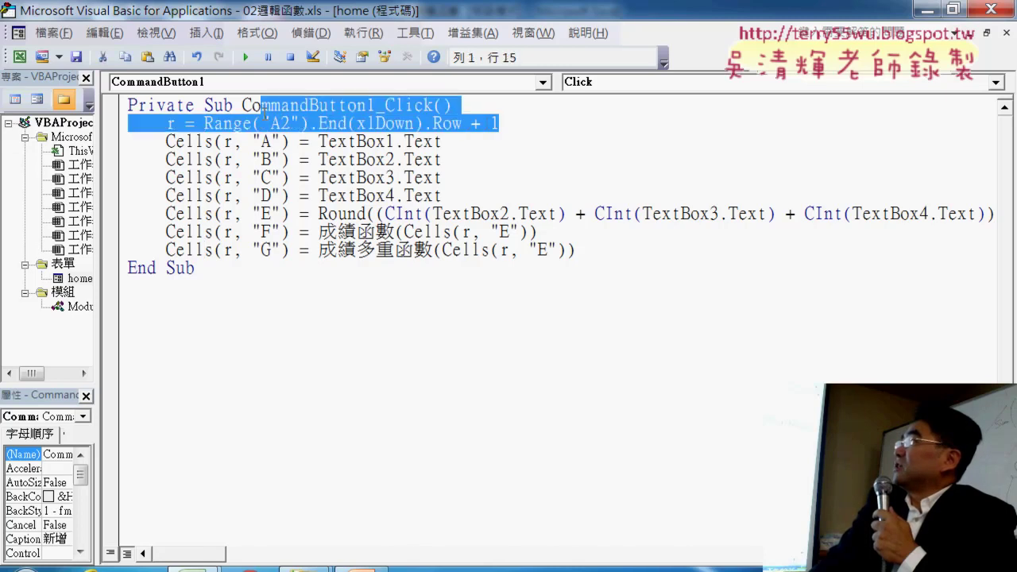